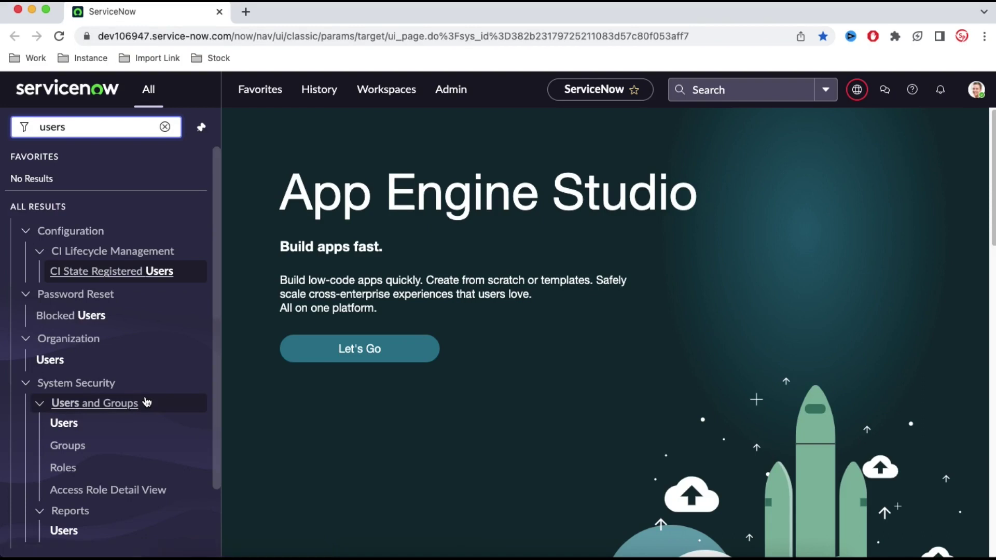
Scroll the 'users' navigator results down to reveal the User Administration modules.
scroll(135, 405, "down", 2)
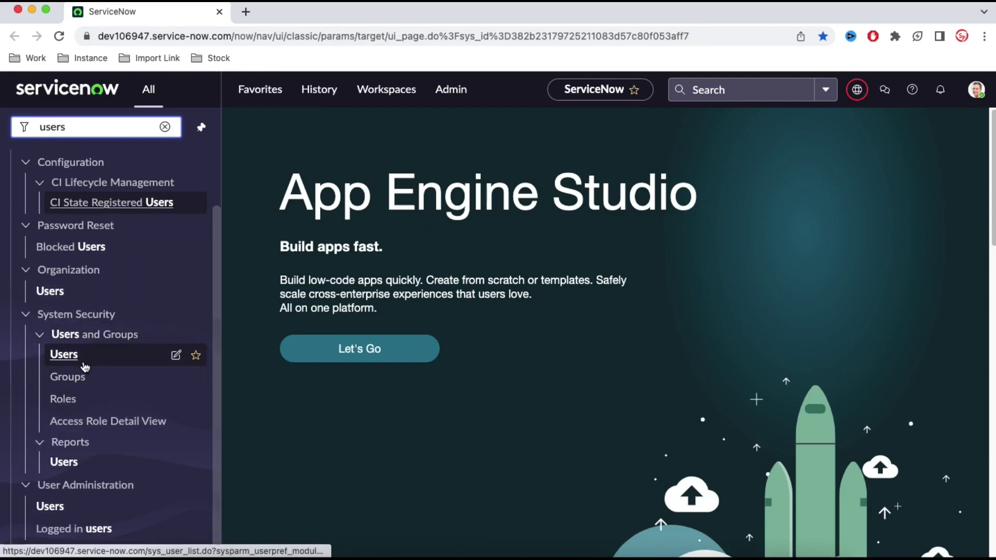
Open the Users list of 662 records, browse it, and check the account menu.
left_click(63, 355)
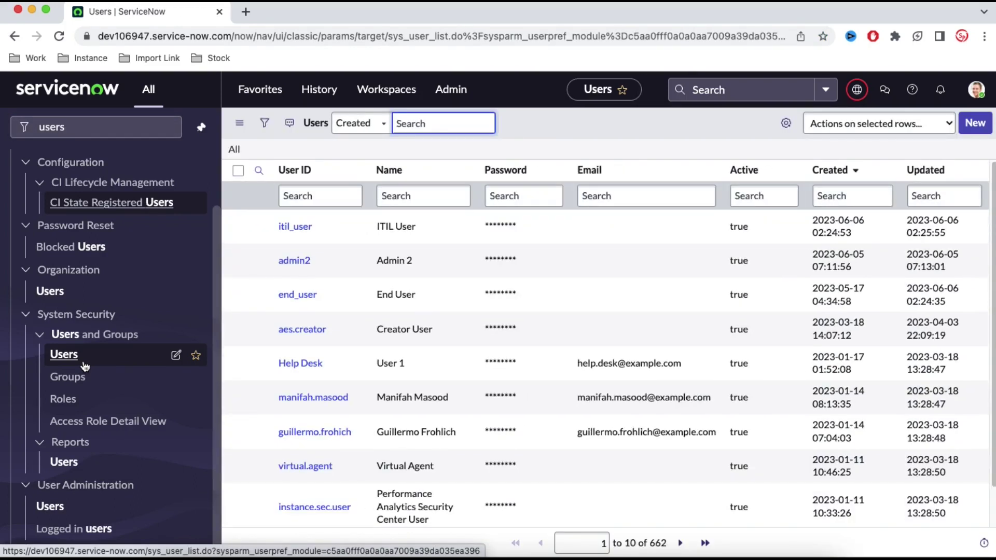
scroll(524, 382, "down", 2)
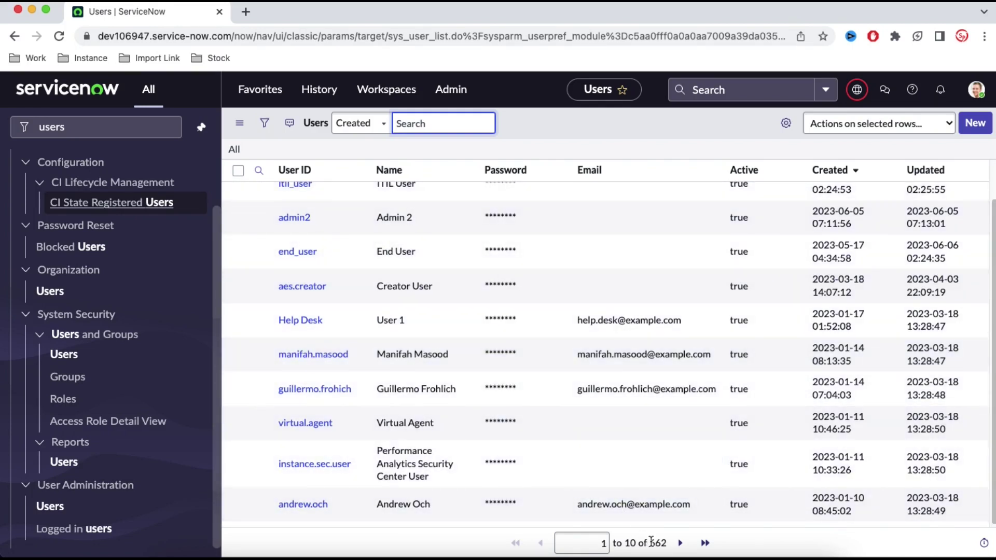
scroll(634, 336, "up", 2)
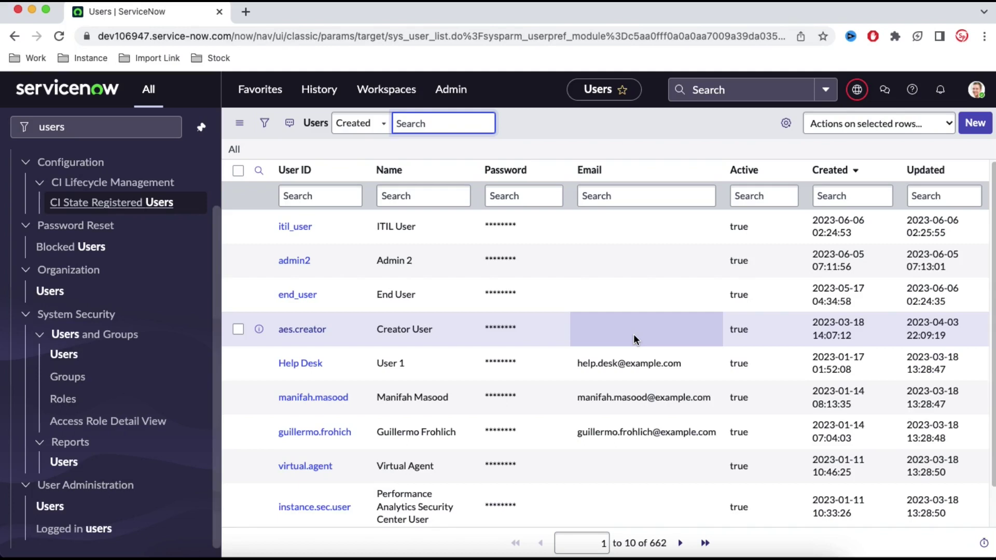
left_click(976, 92)
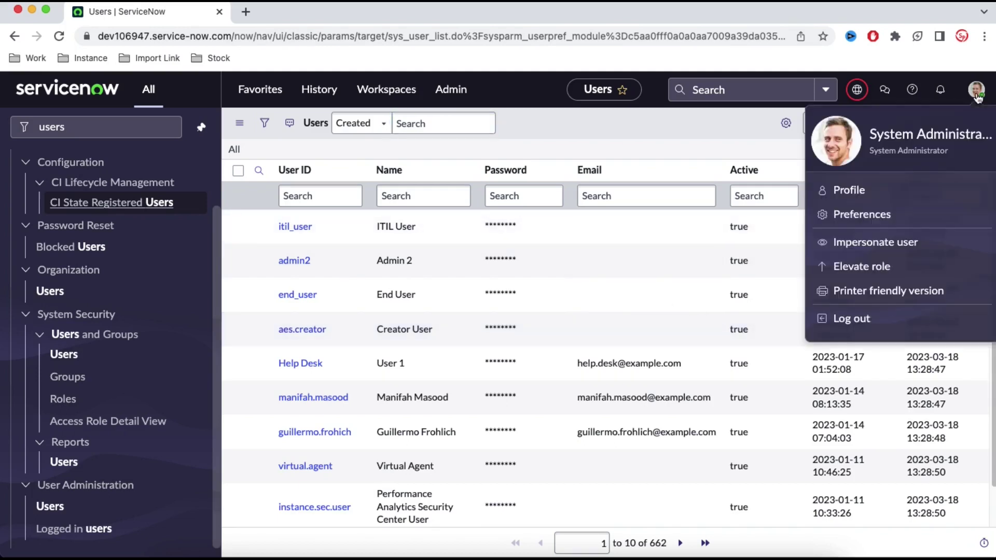
left_click(710, 137)
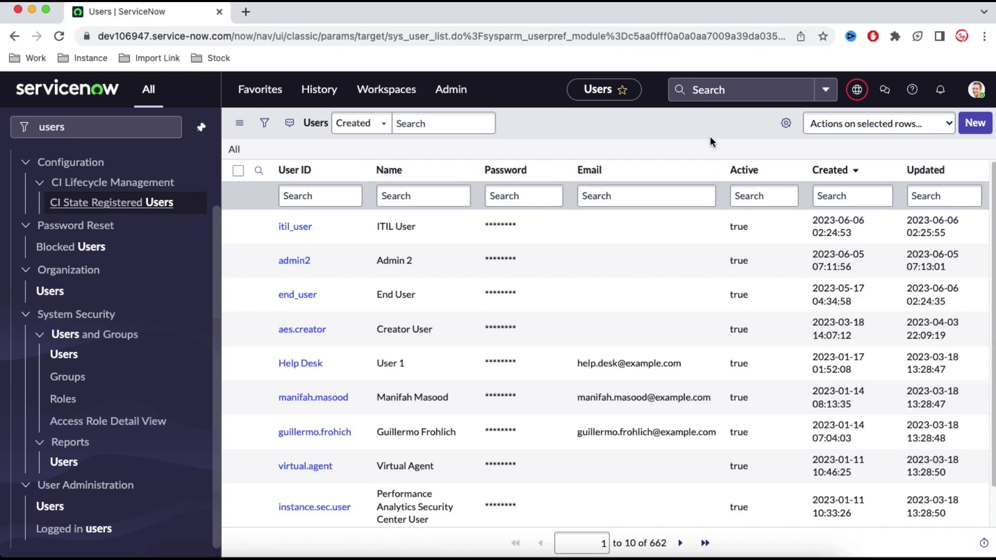
Reload and scroll through the Users list, then move on to the Groups list.
left_click(70, 355)
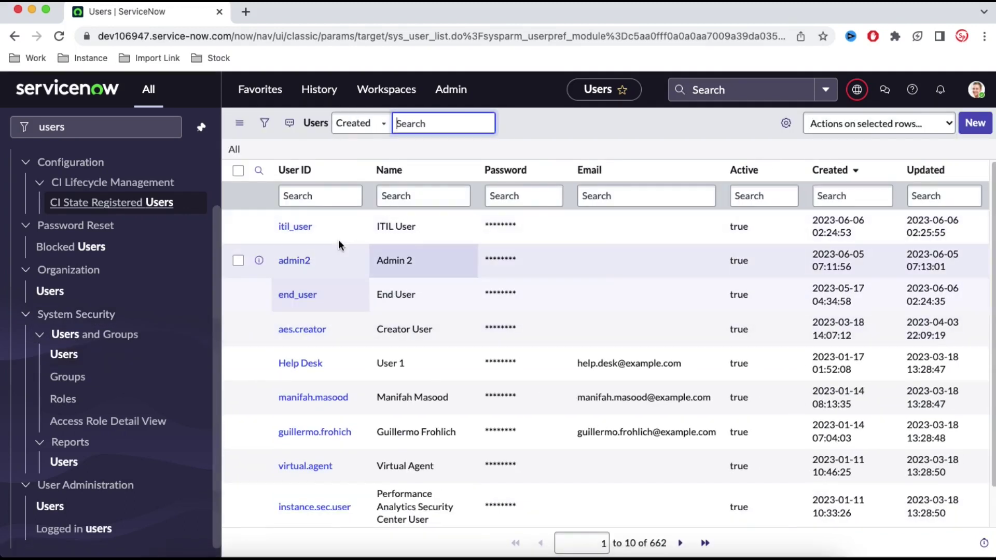
scroll(384, 265, "down", 1)
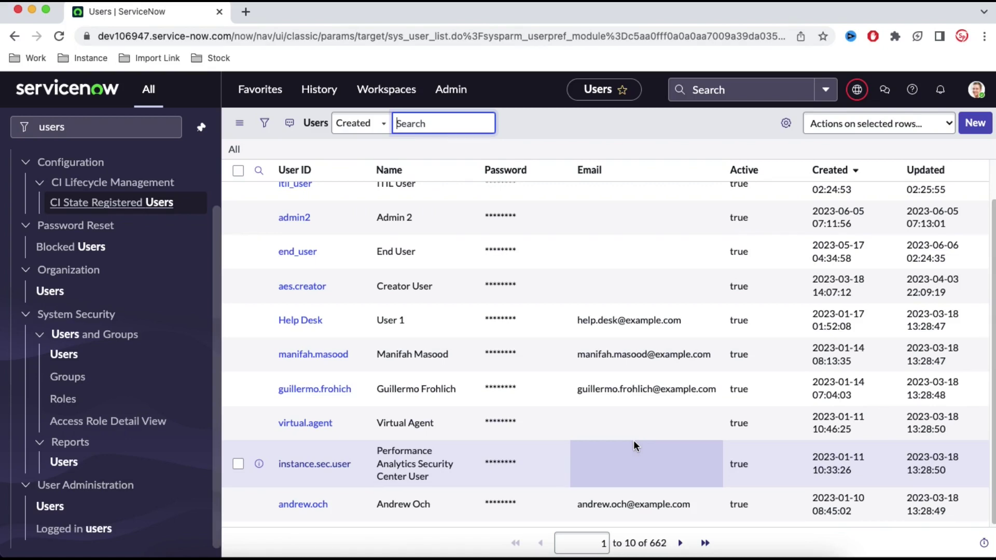
scroll(633, 440, "up", 1)
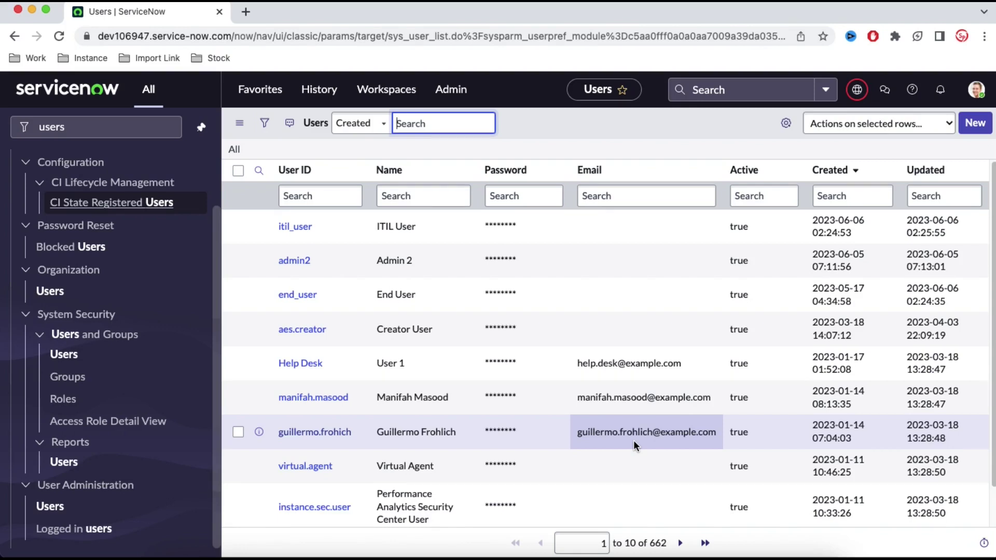
scroll(447, 418, "down", 1)
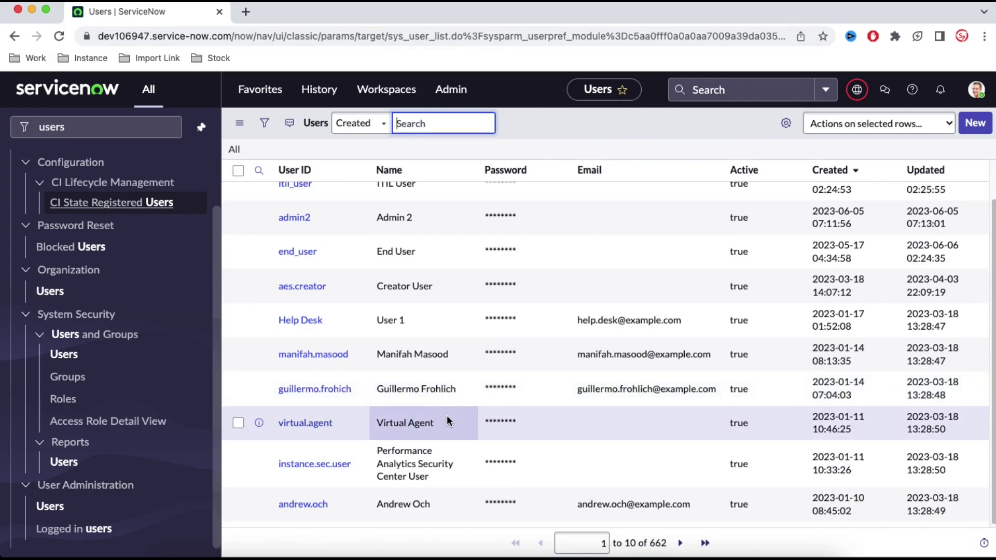
left_click(82, 382)
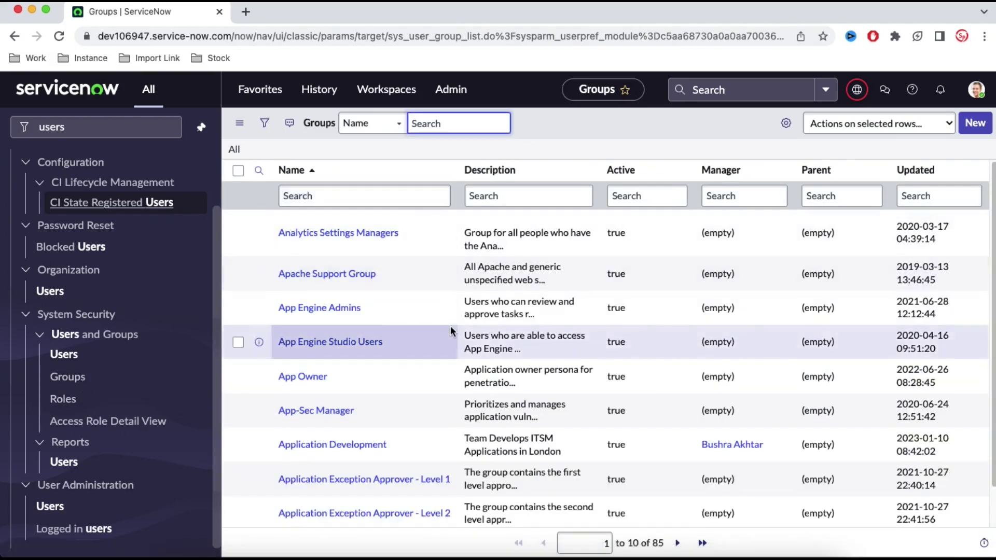
Note the Groups list total of 85, then open the 586-record Roles list.
scroll(451, 325, "down", 2)
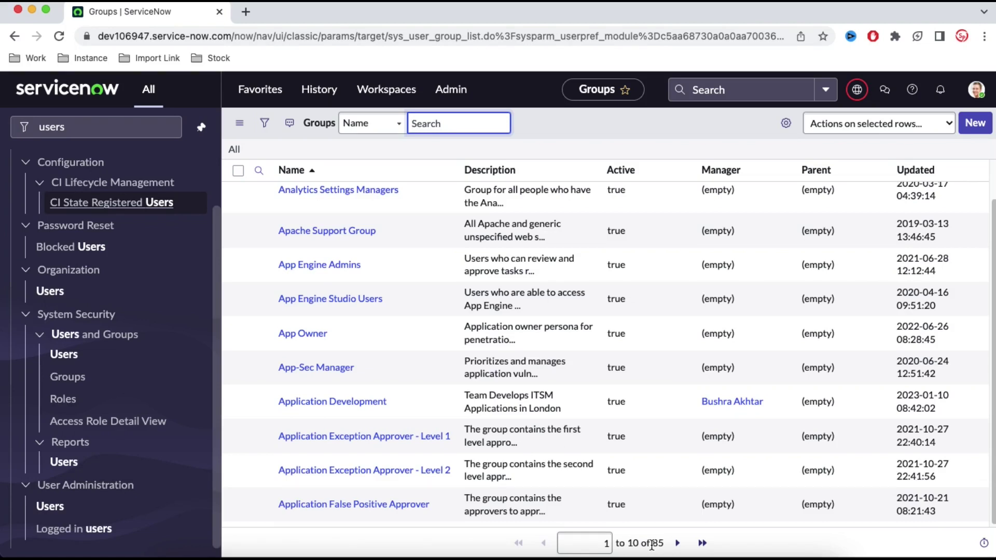
left_click(654, 543)
double_click(654, 542)
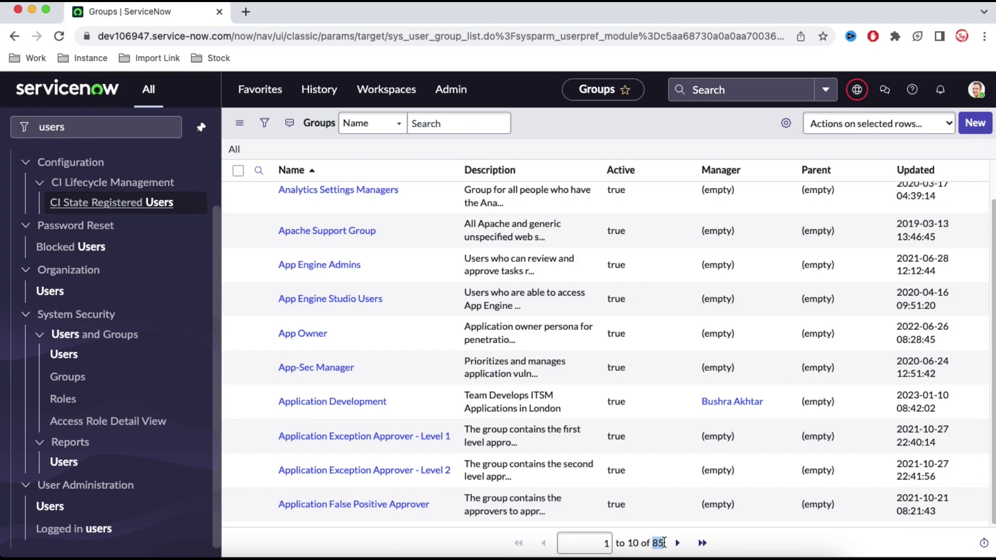
left_click(73, 406)
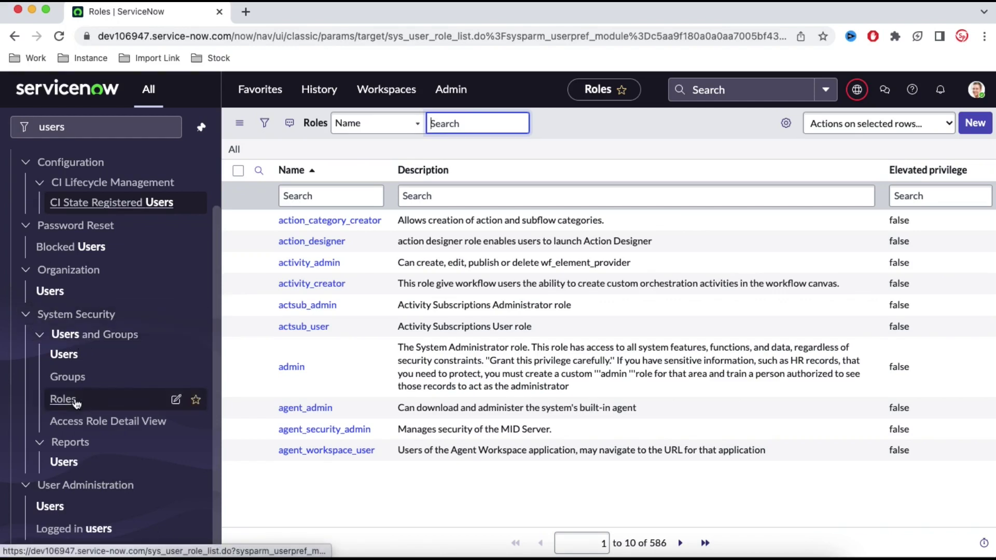
Open the Chief Financial Officer's user record and scroll to its Roles (44) and Groups (1) lists.
left_click(82, 359)
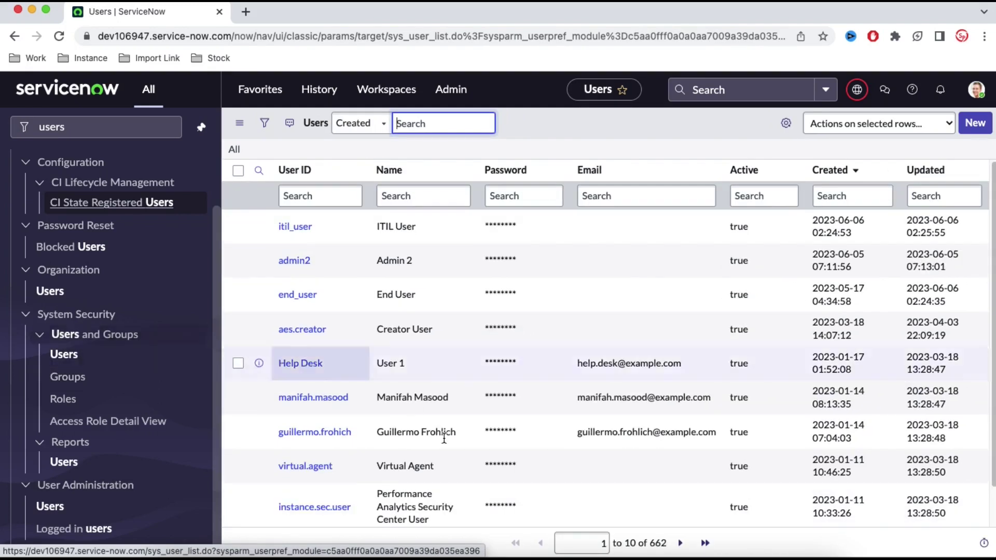
scroll(444, 446, "down", 2)
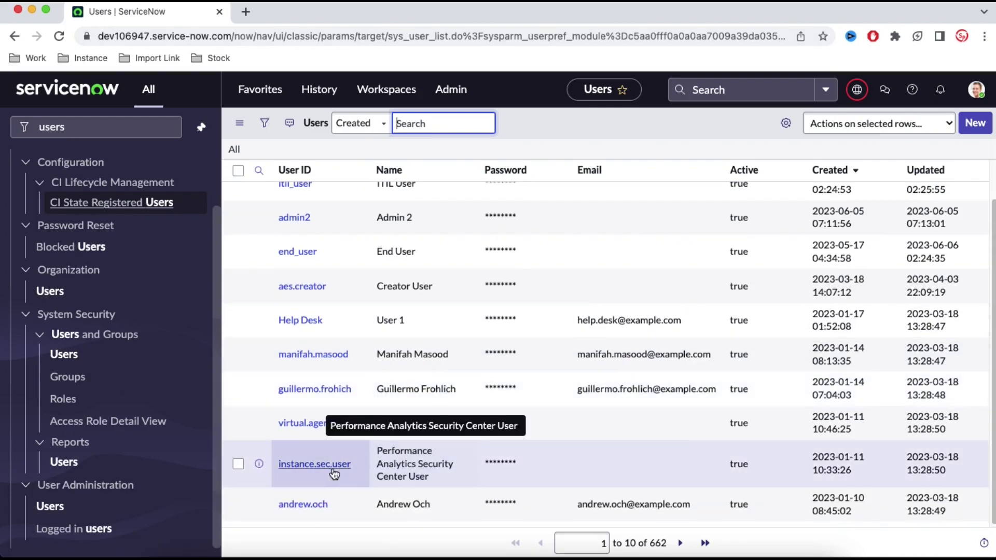
left_click_drag(333, 418, 341, 370)
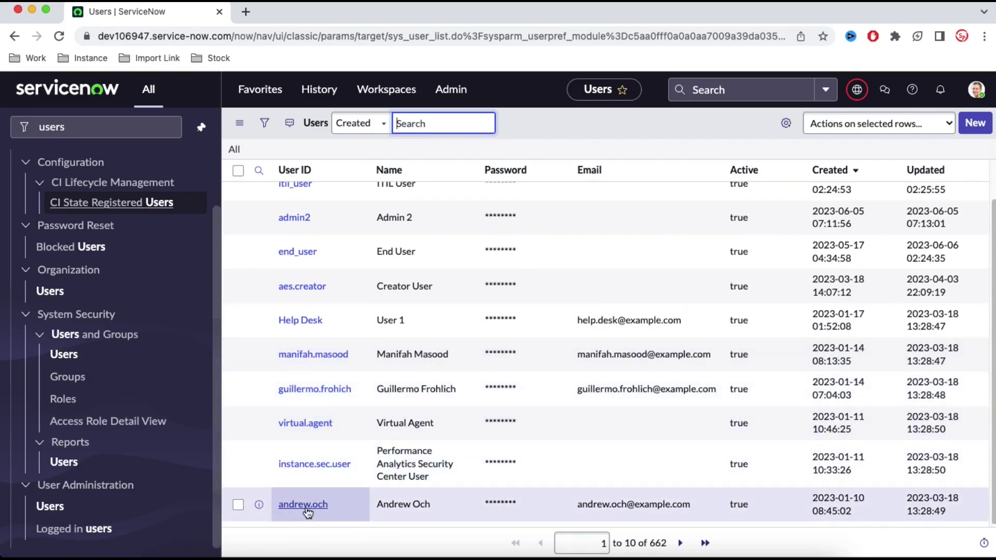
left_click_drag(305, 511, 314, 465)
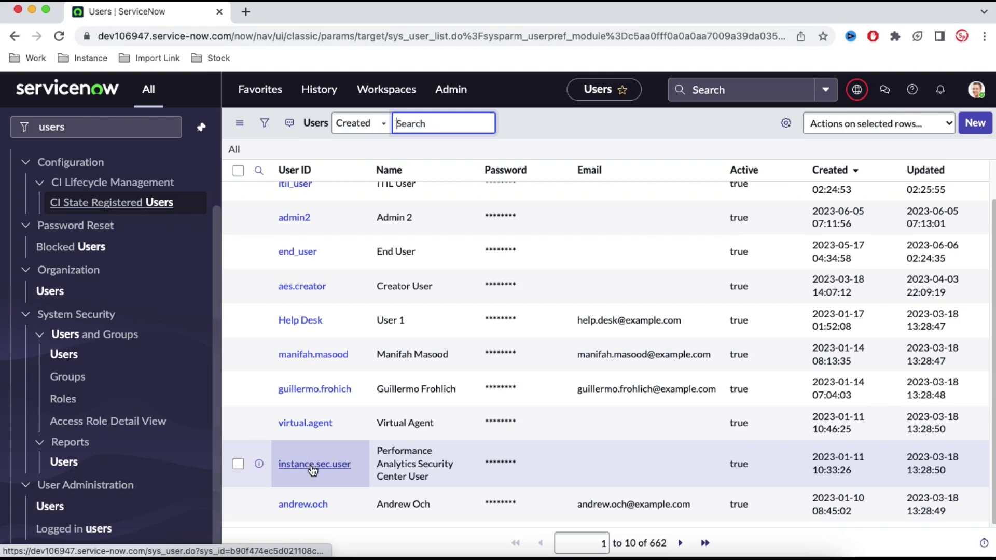
left_click(322, 393)
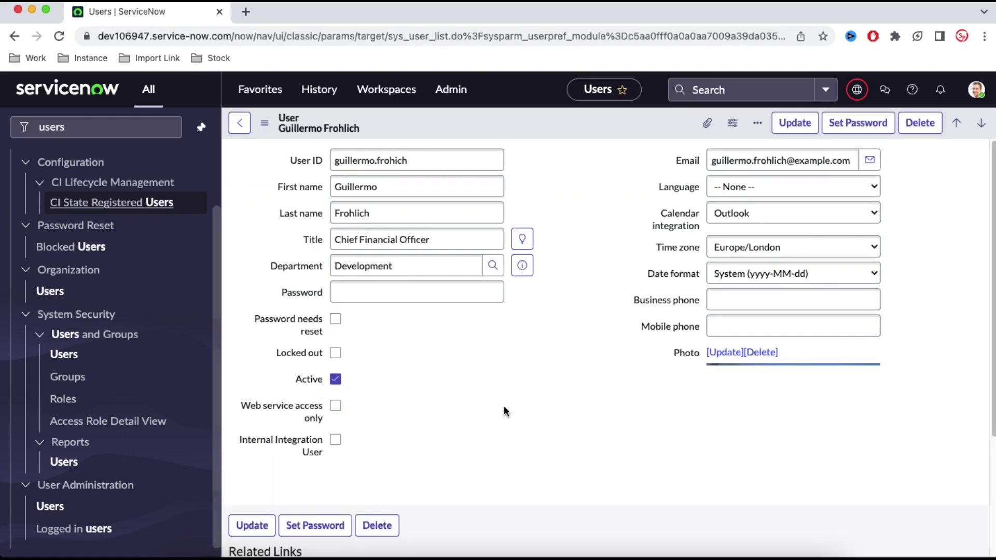
scroll(504, 411, "down", 6)
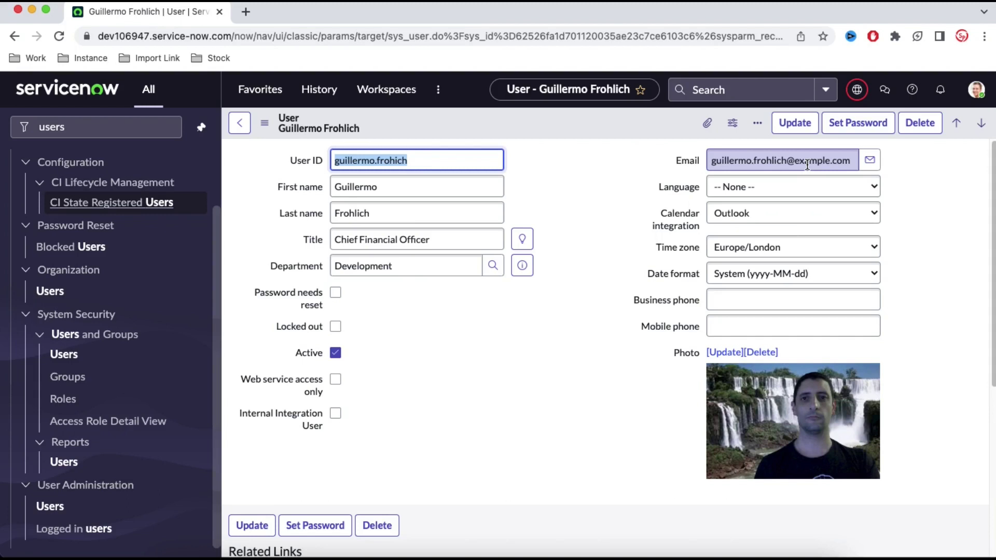
scroll(512, 388, "down", 5)
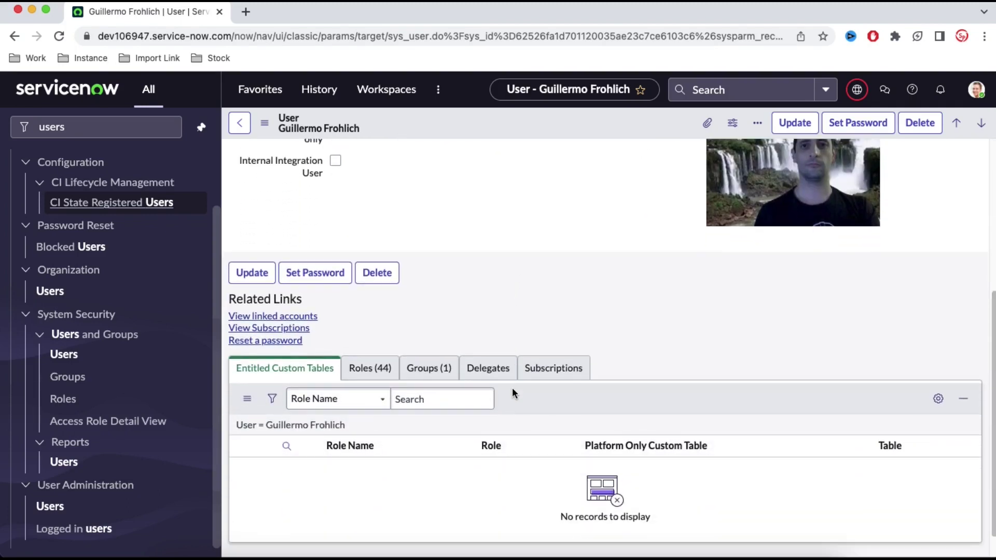
Compare the user's Roles (44) and Groups (1) tabs, opening Application Development in a new tab.
scroll(512, 392, "down", 1)
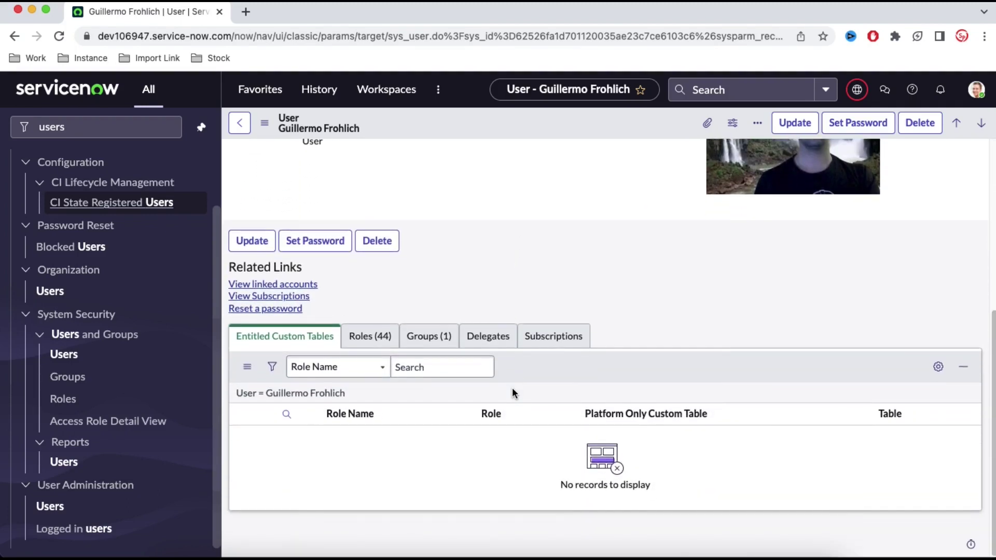
left_click(374, 338)
left_click(438, 335)
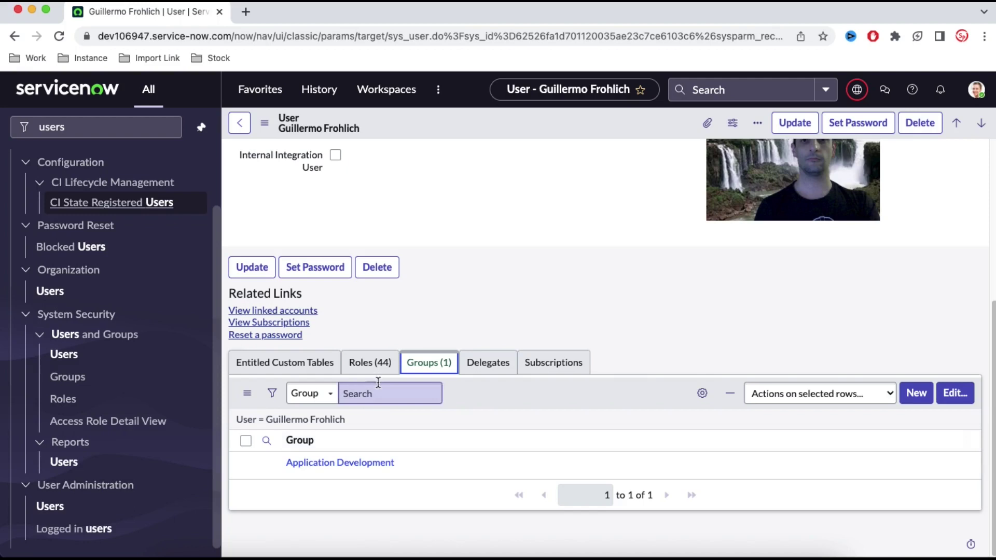
left_click(375, 363)
scroll(395, 476, "down", 2)
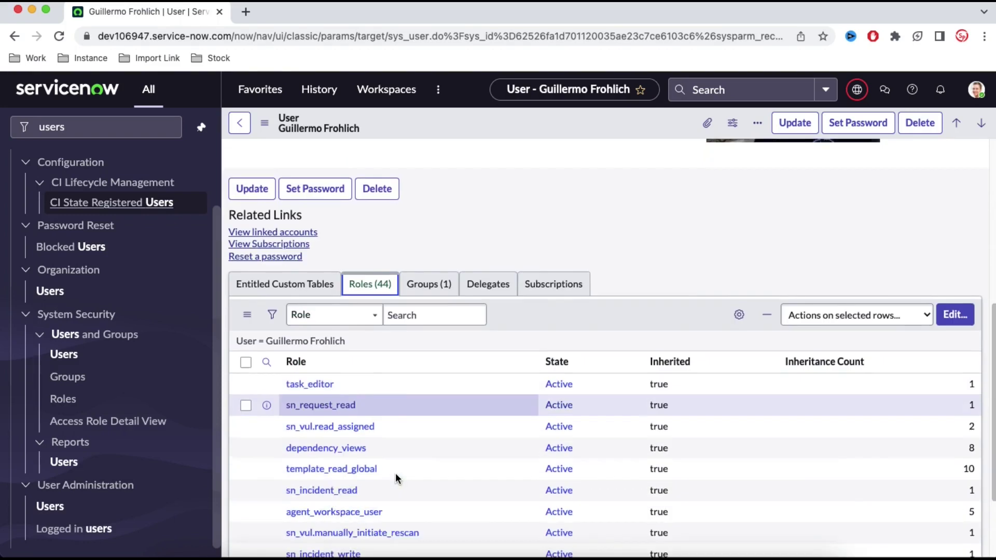
scroll(396, 477, "down", 3)
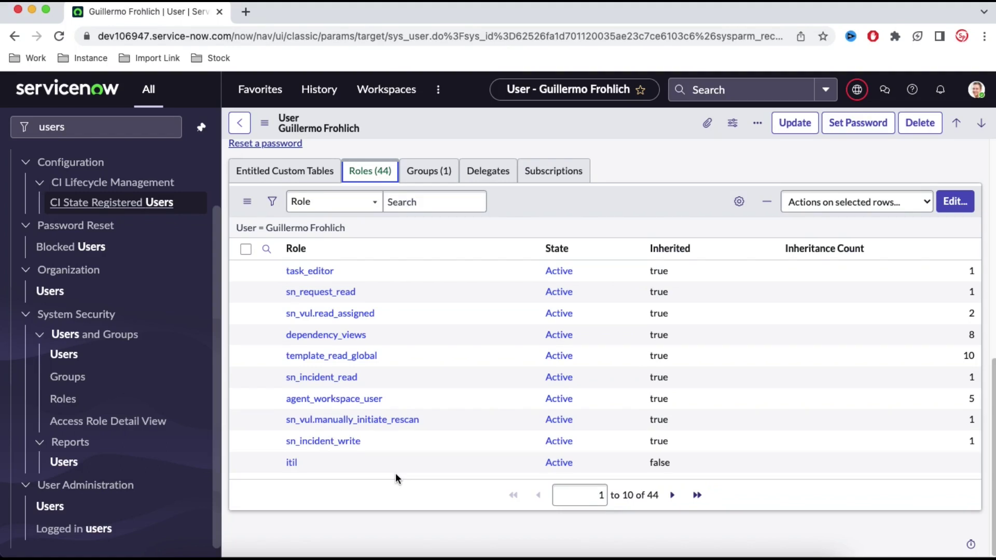
left_click(429, 170)
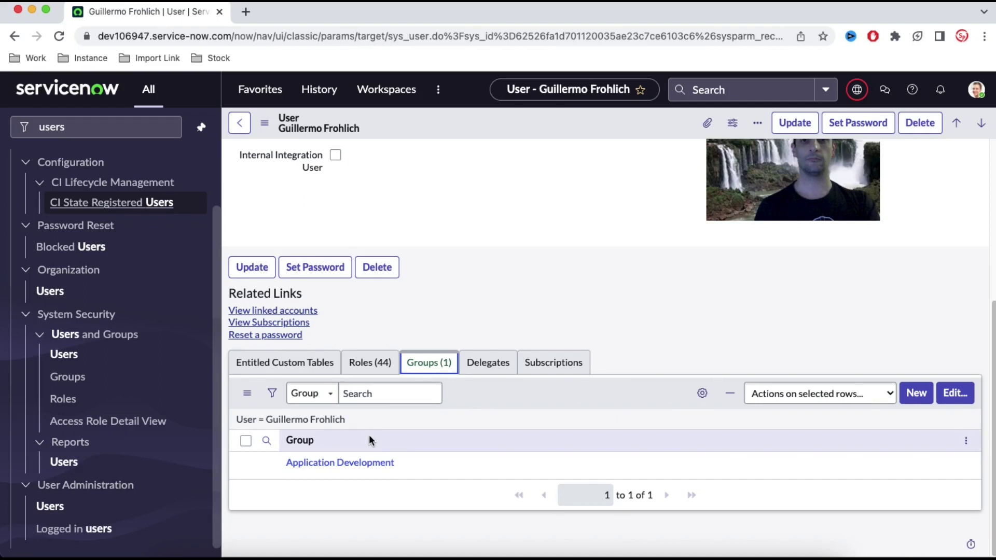
left_click(341, 463, "super")
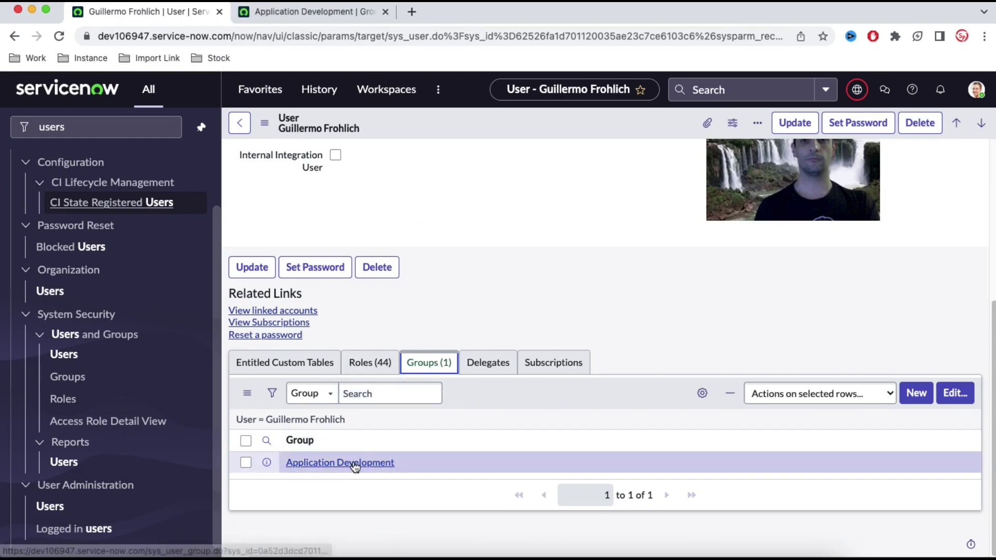
Check Application Development's six group members, then return to the user record tab.
left_click(351, 17)
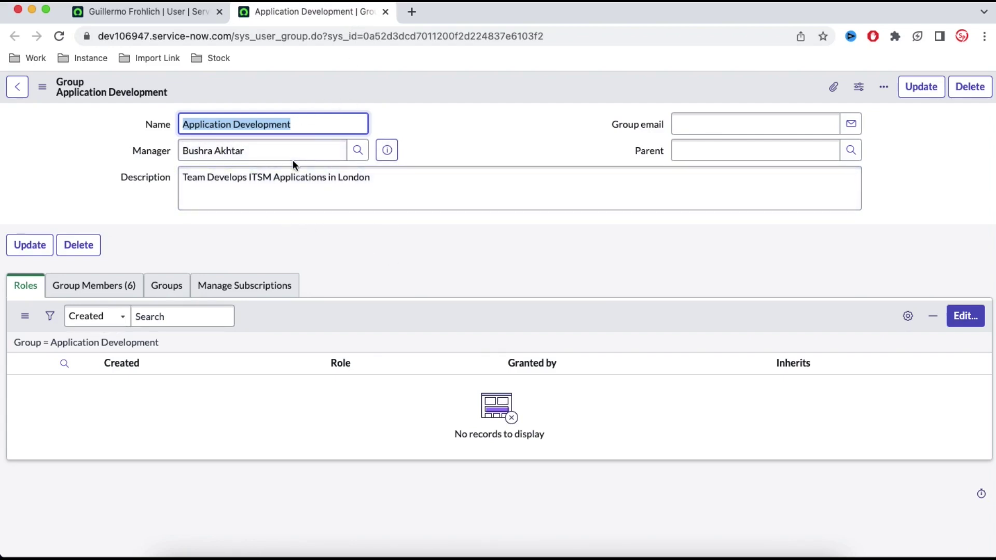
left_click(111, 285)
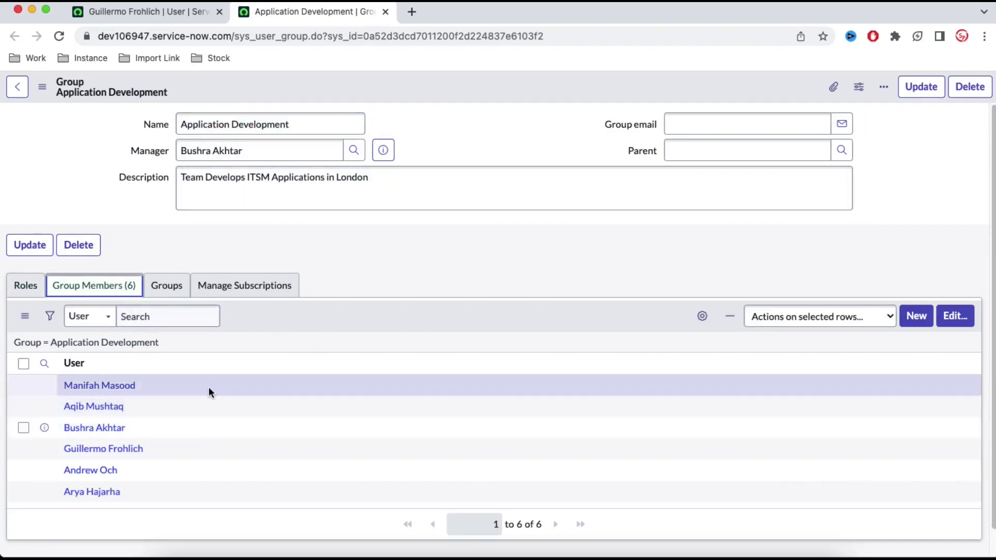
left_click(199, 12)
Filter the user's 44 roles to exclude inherited ones, leaving only itil.
left_click(370, 362)
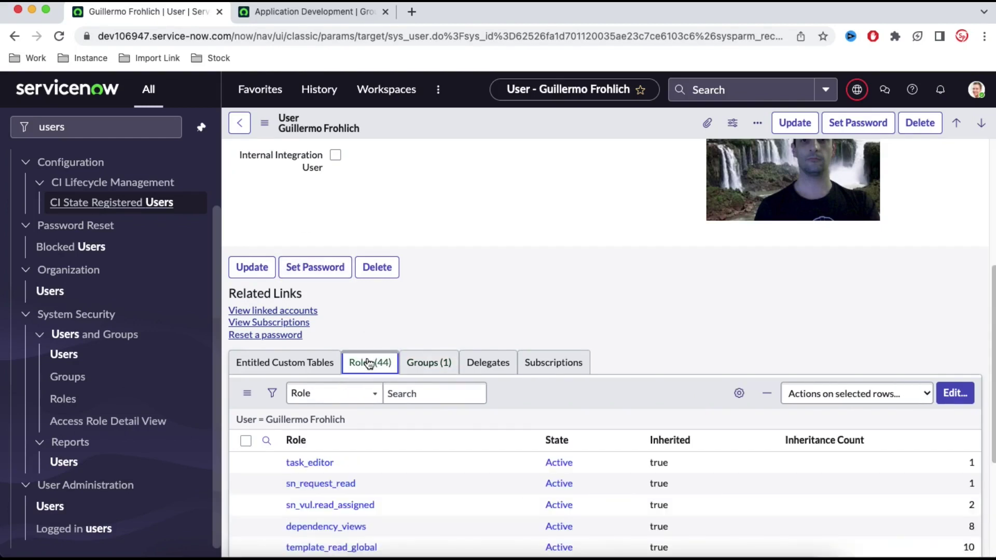
scroll(462, 513, "down", 1)
scroll(462, 514, "down", 3)
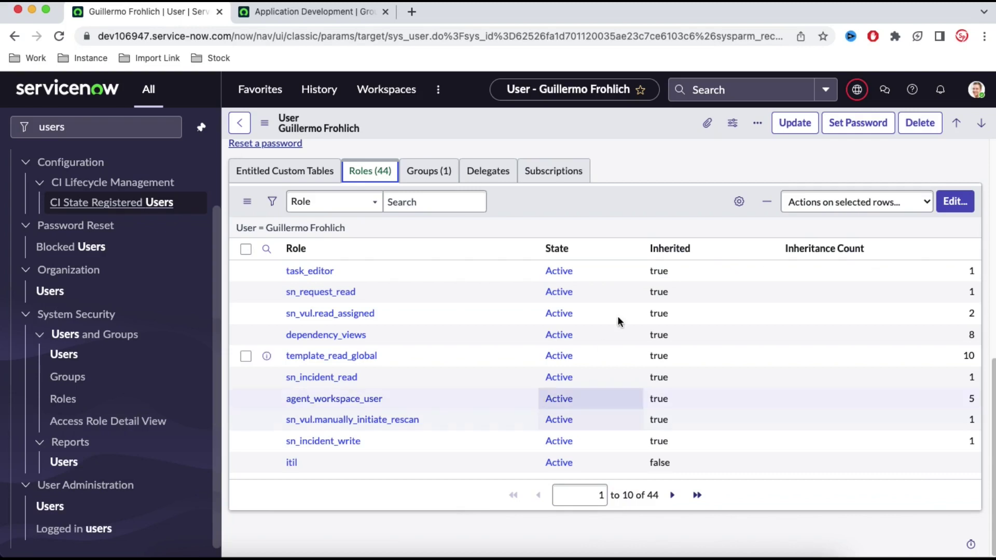
right_click(655, 278)
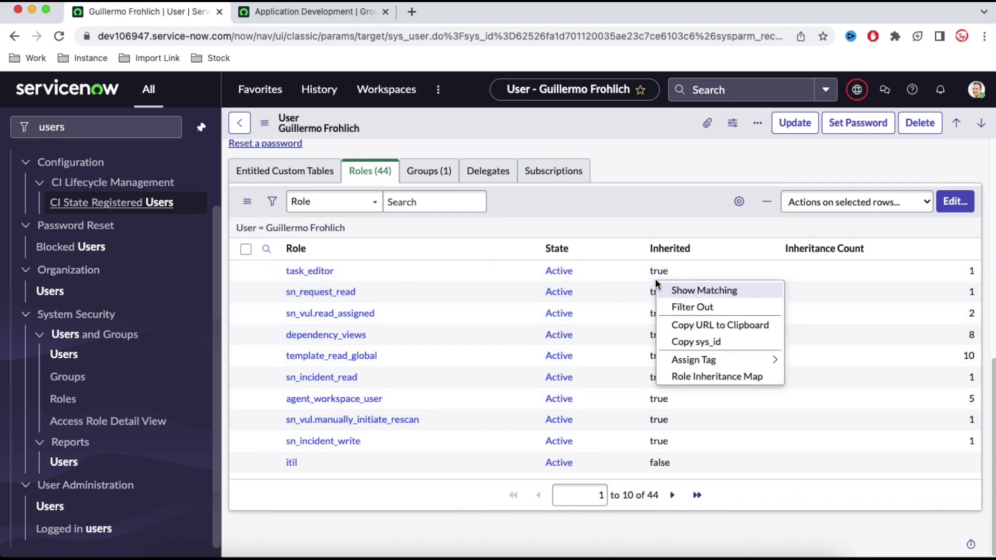
left_click(678, 306)
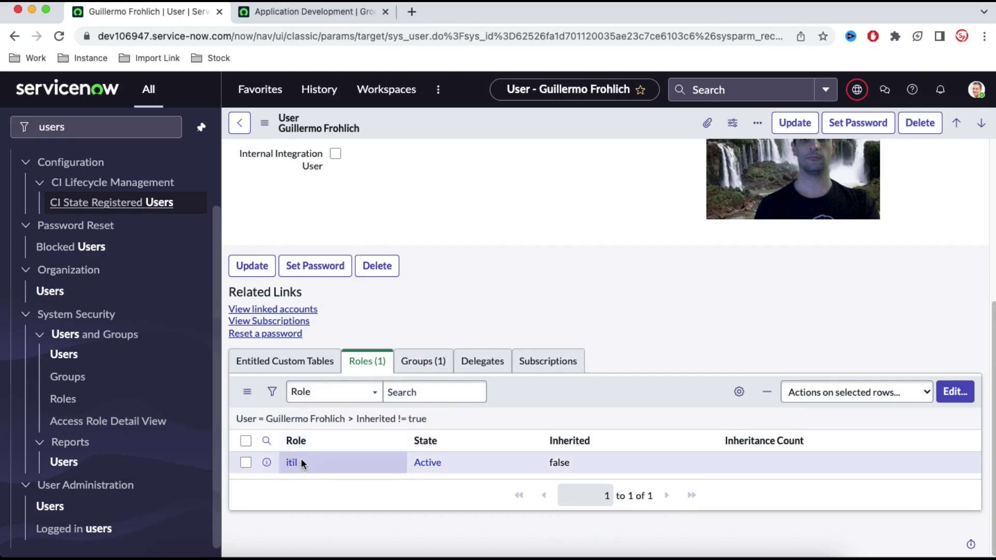
Highlight the itil role, clear the filter to show all 44 roles, and open Groups.
left_click_drag(278, 459, 383, 464)
left_click(337, 419)
scroll(556, 467, "down", 4)
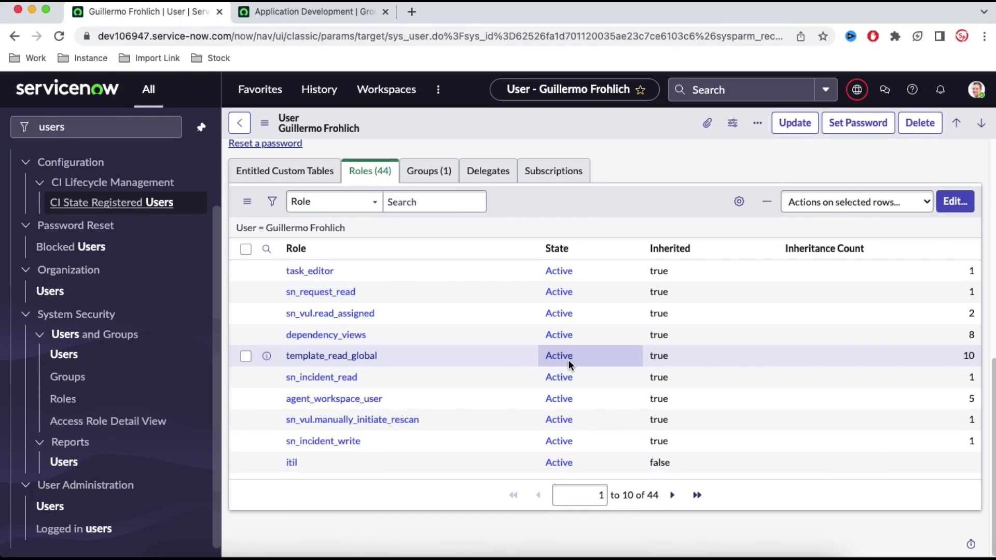
left_click(82, 378)
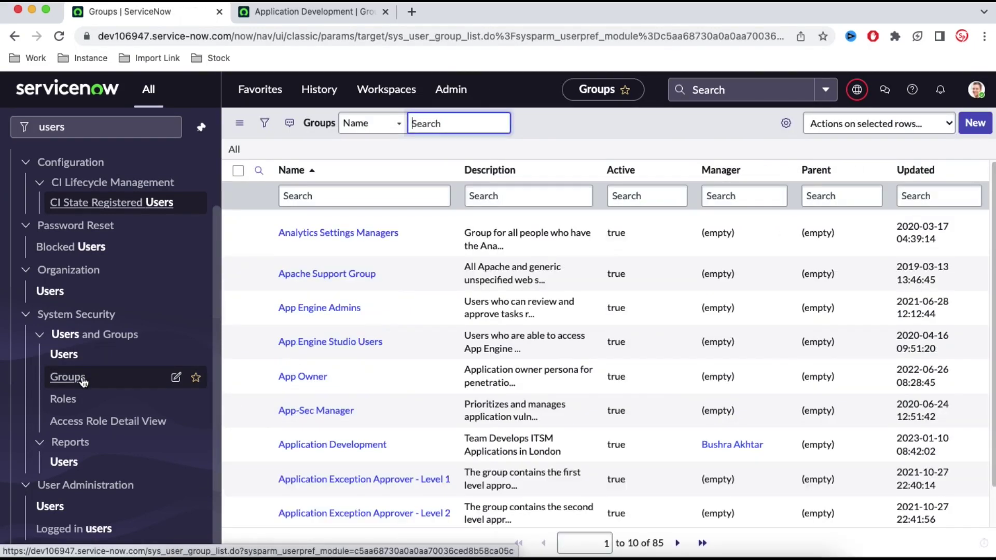
Create and save a new group named 'Help Desk Level 1'.
left_click(984, 126)
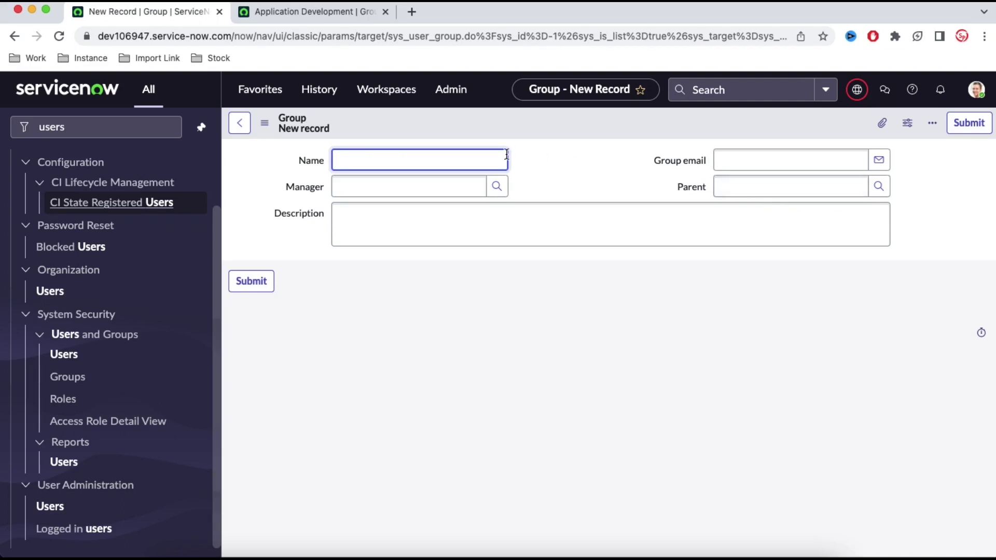
type("Help Desk Level 1")
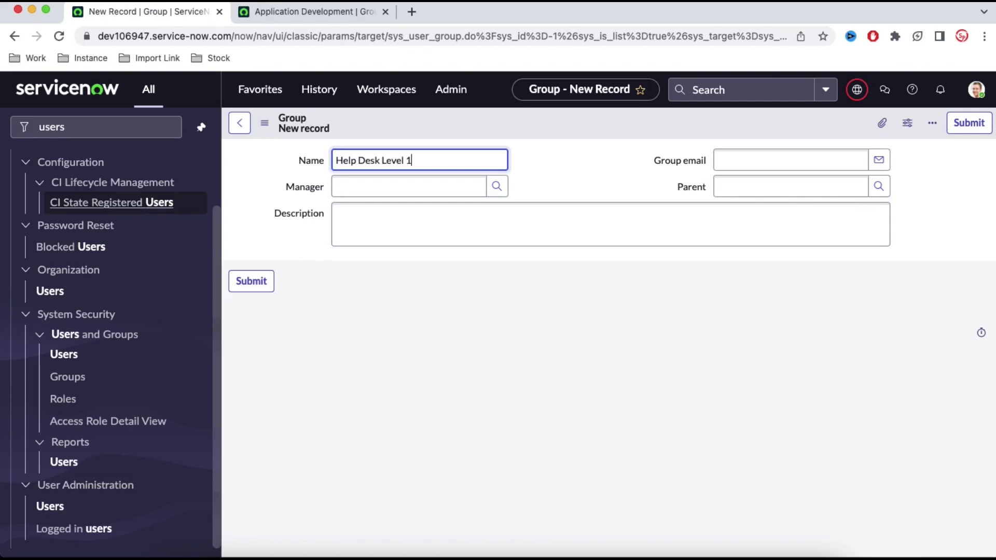
right_click(606, 120)
left_click(622, 132)
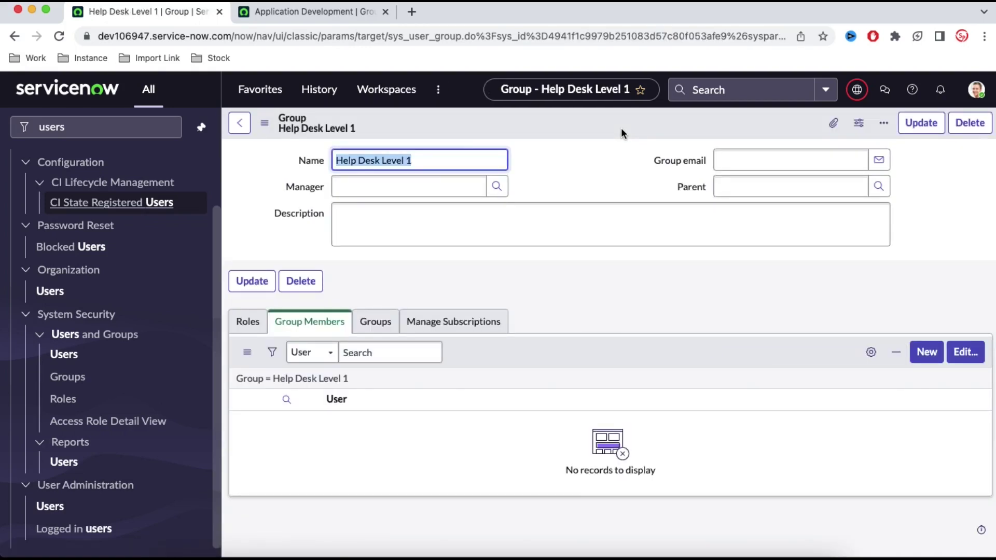
Check Help Desk Level 1's related lists and open the Edit Members editor for its roles.
left_click(382, 323)
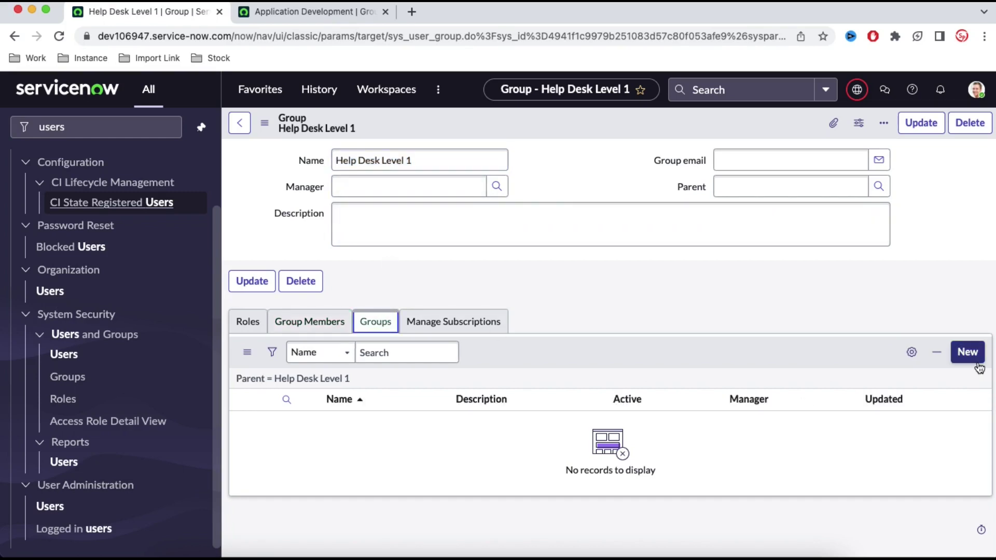
left_click(421, 167)
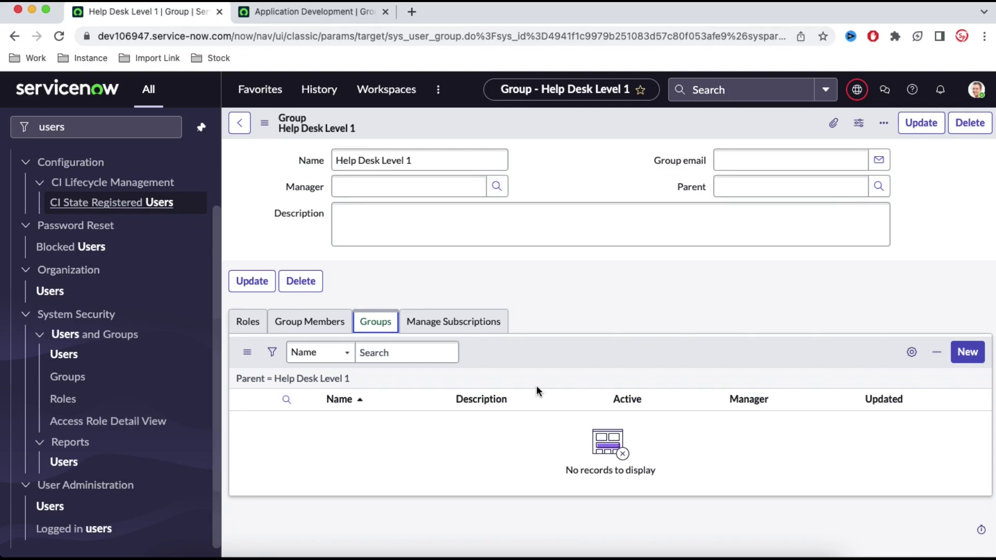
left_click(250, 323)
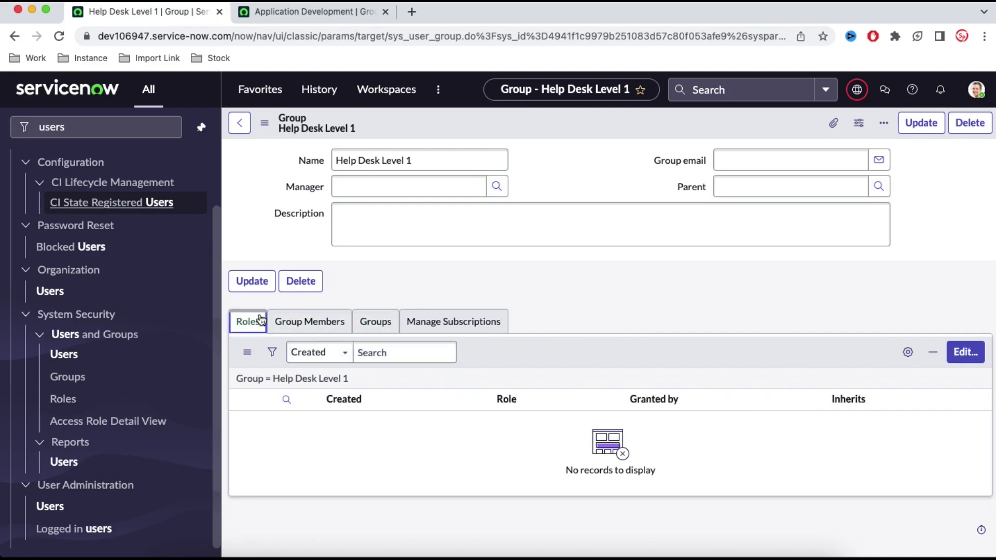
left_click(971, 359)
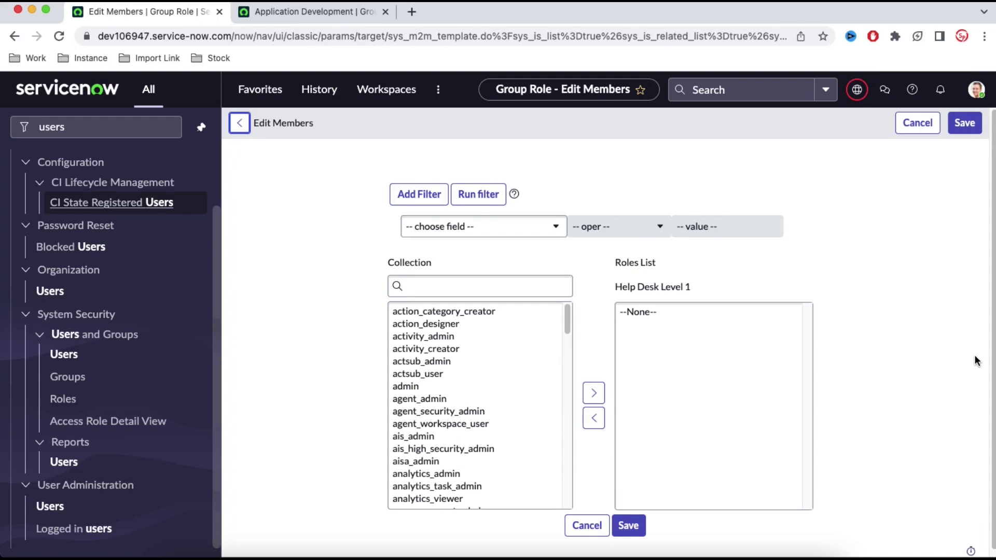
Search the available roles for 'itil' and add it to Help Desk Level 1's list.
key("super+a")
scroll(467, 435, "down", 15)
scroll(469, 436, "up", 15)
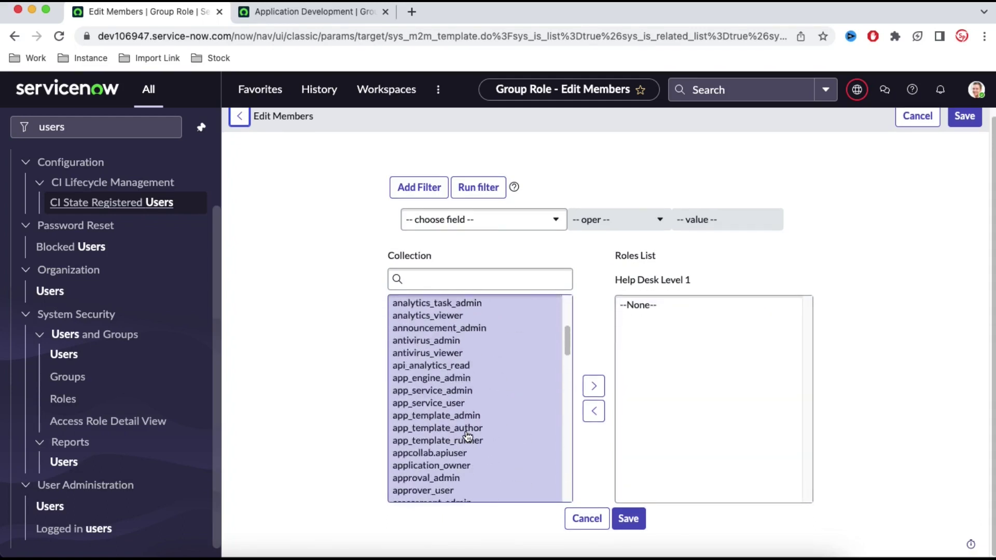
left_click(469, 259)
left_click(471, 280)
type("itil")
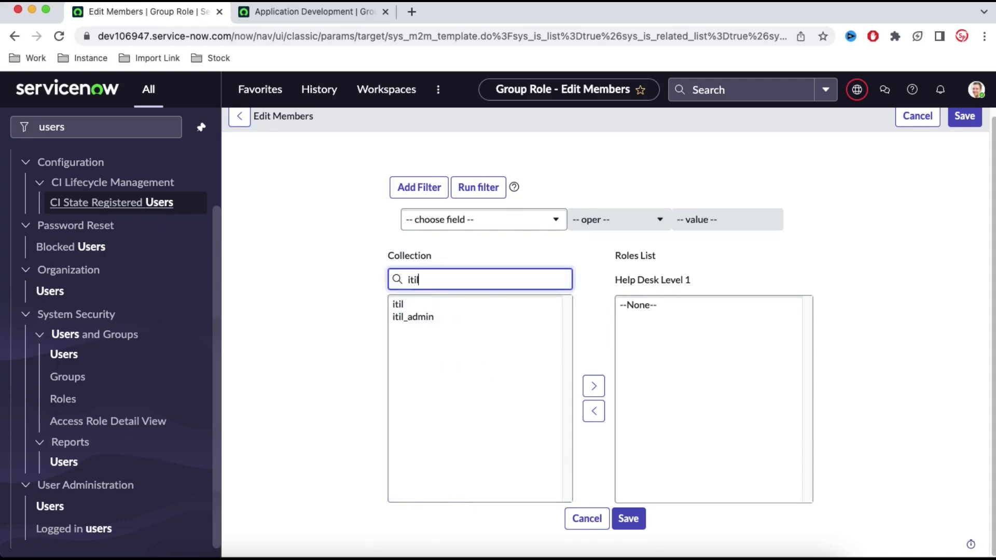
left_click(412, 307)
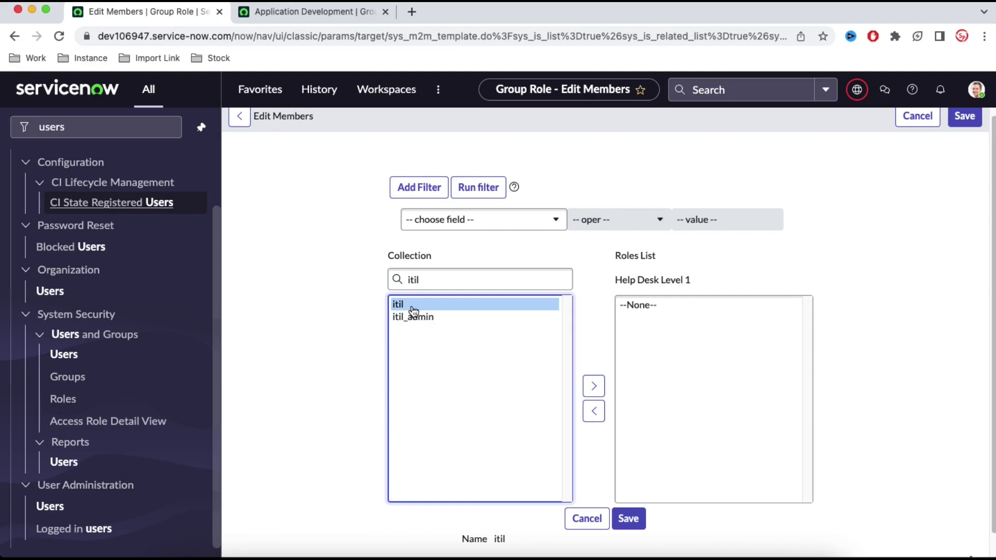
left_click(593, 386)
Save the itil role assignment, queuing the role job, and open the itil role record.
scroll(925, 413, "down", 1)
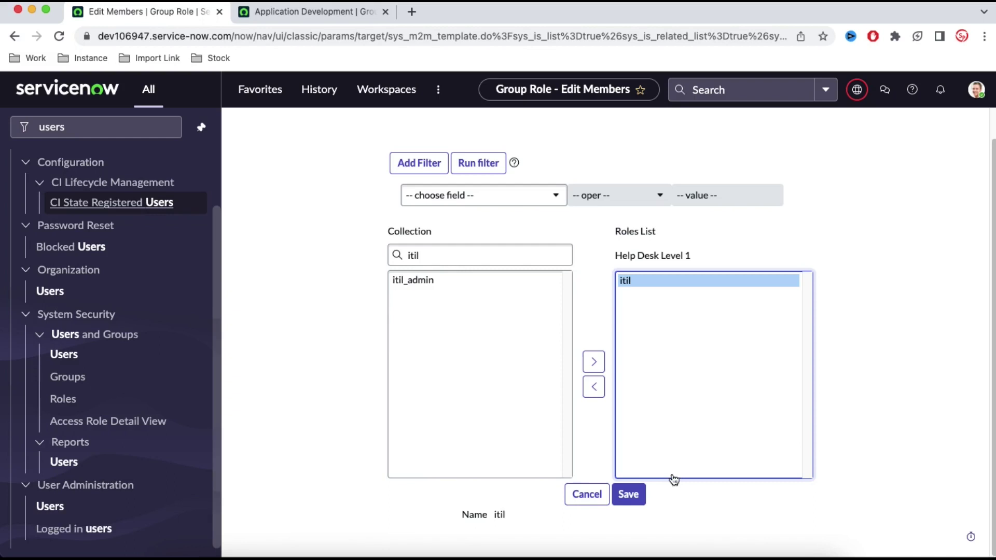
left_click(638, 498)
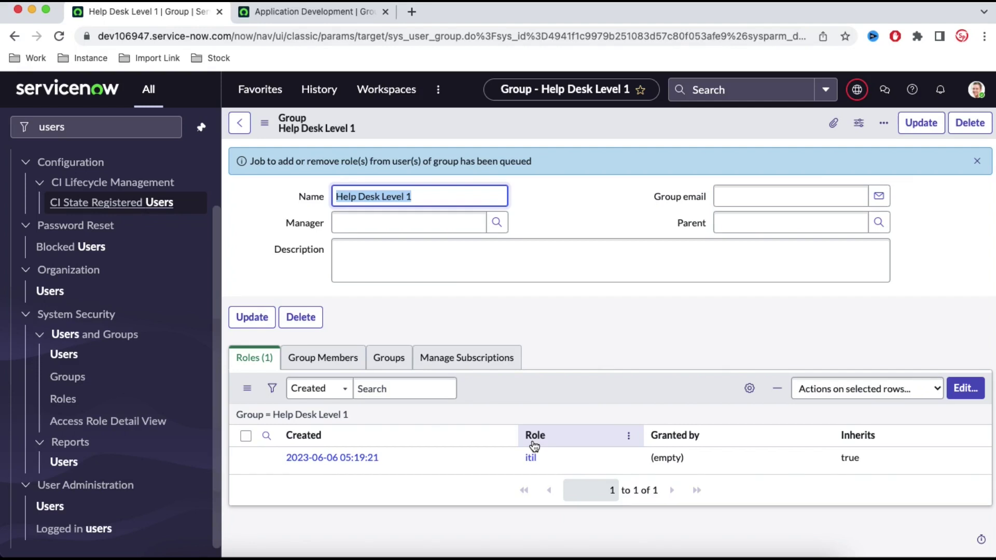
left_click(531, 458, "super")
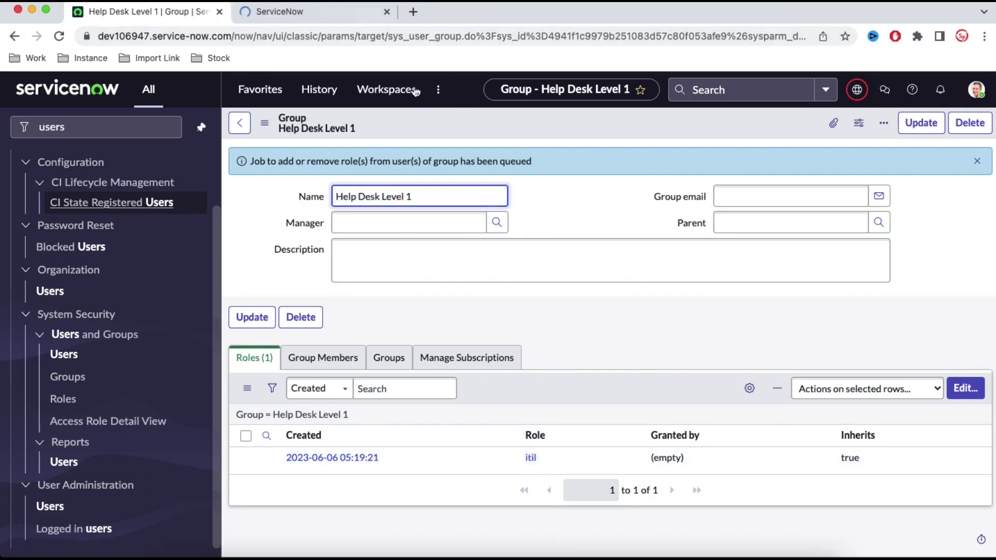
Review the itil role record's contained roles across both list pages.
left_click(335, 15)
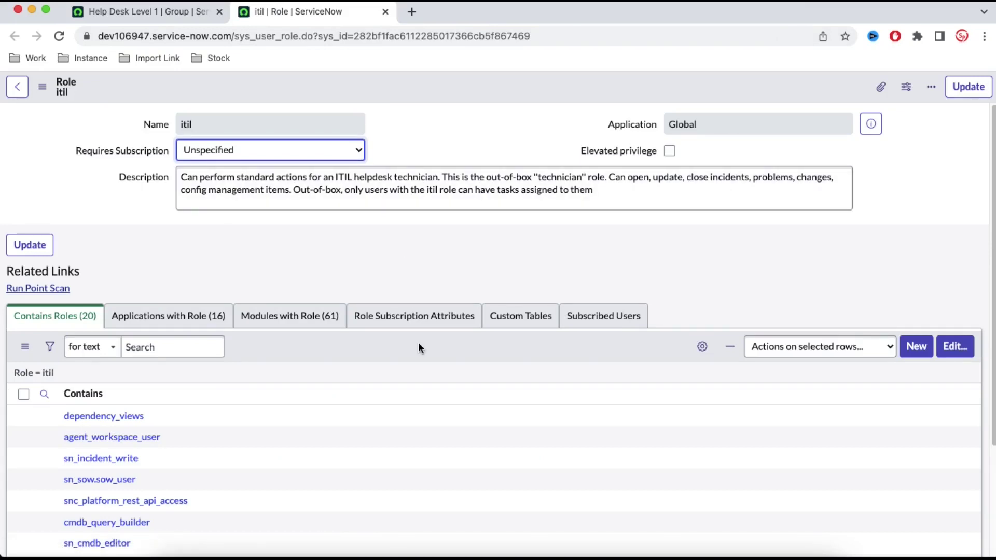
scroll(418, 347, "down", 3)
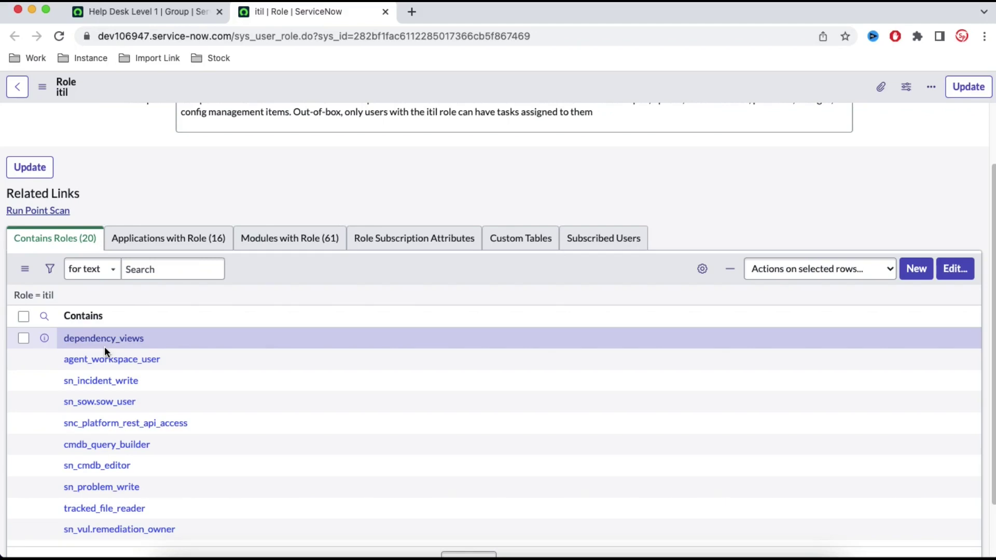
scroll(104, 346, "up", 3)
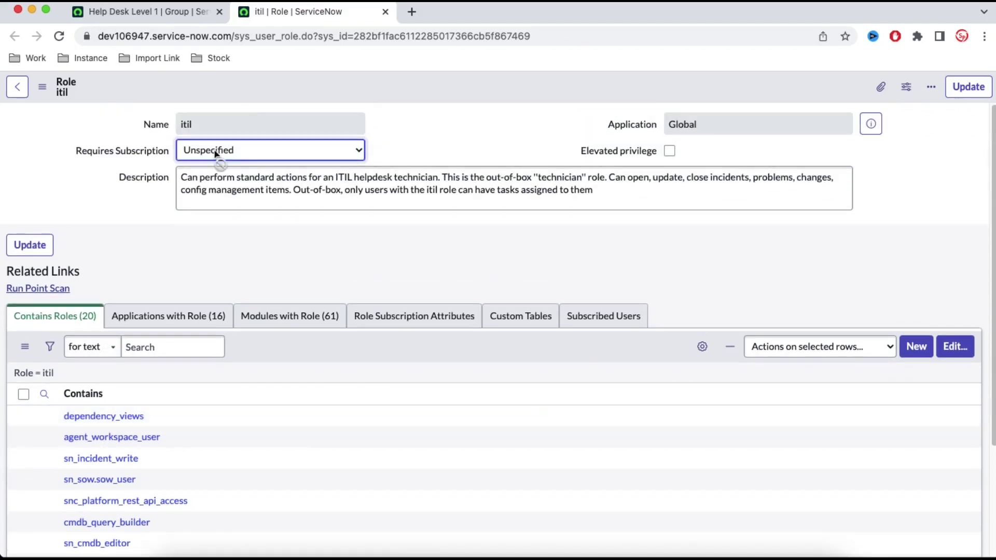
scroll(88, 379, "down", 5)
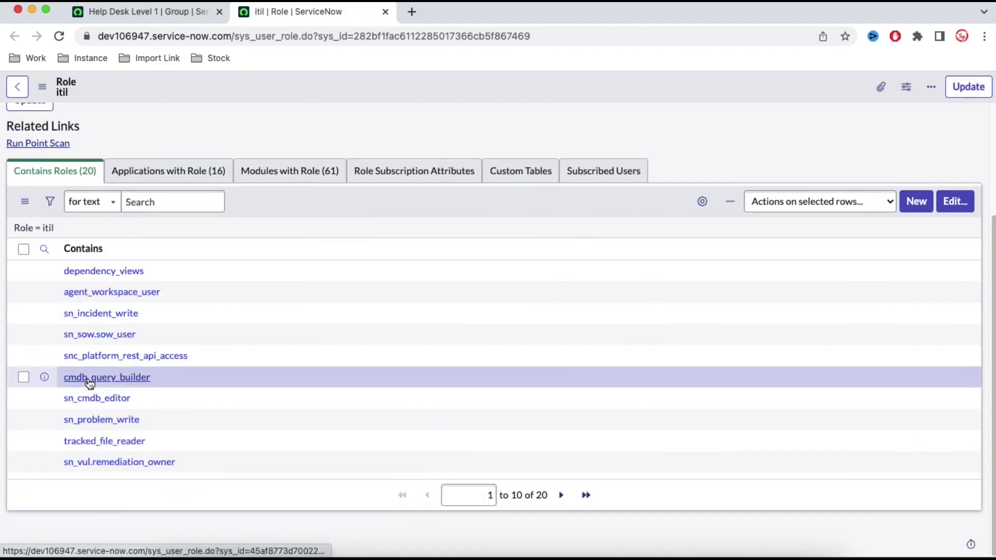
left_click(560, 495)
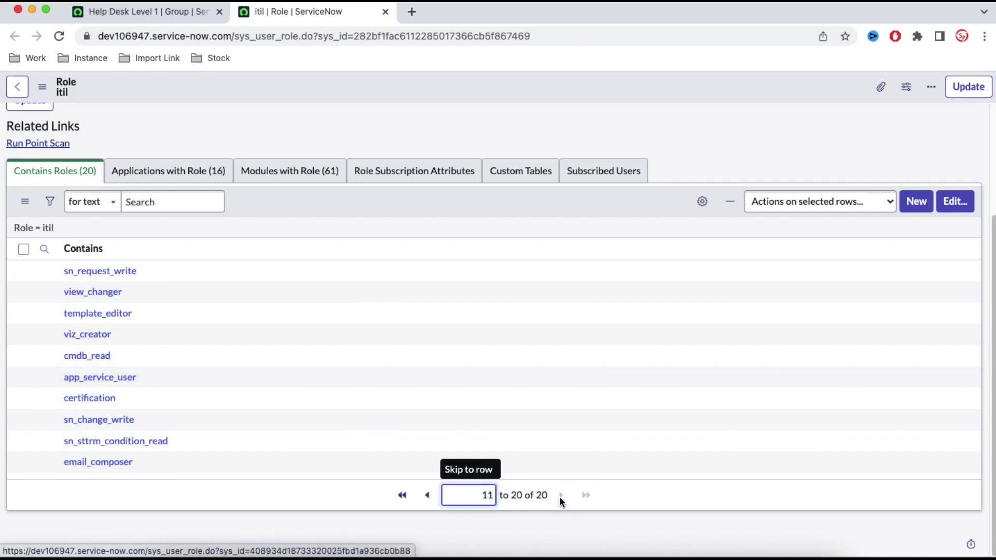
left_click(427, 496)
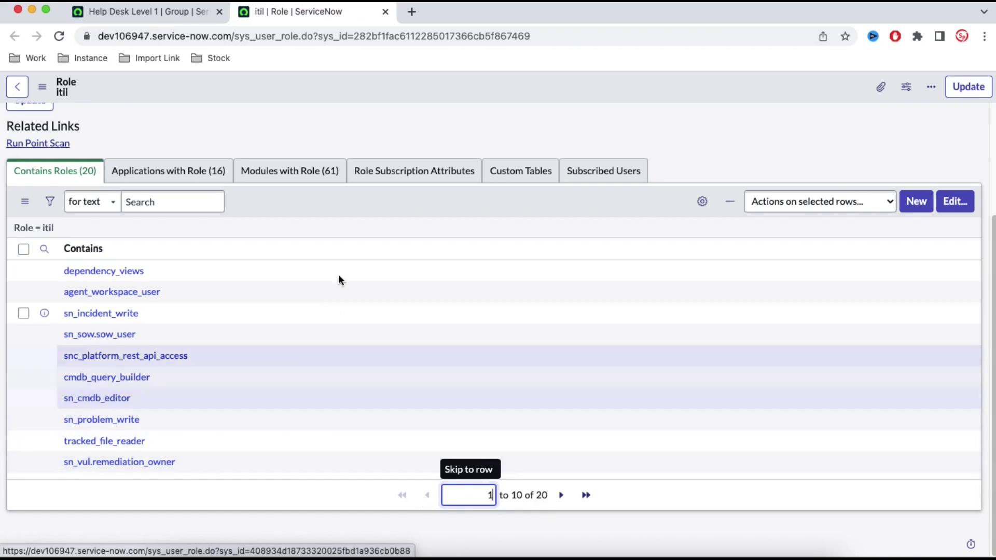
Recheck itil's second page of contained roles, then open the Users list from the group in a new tab.
left_click(157, 15)
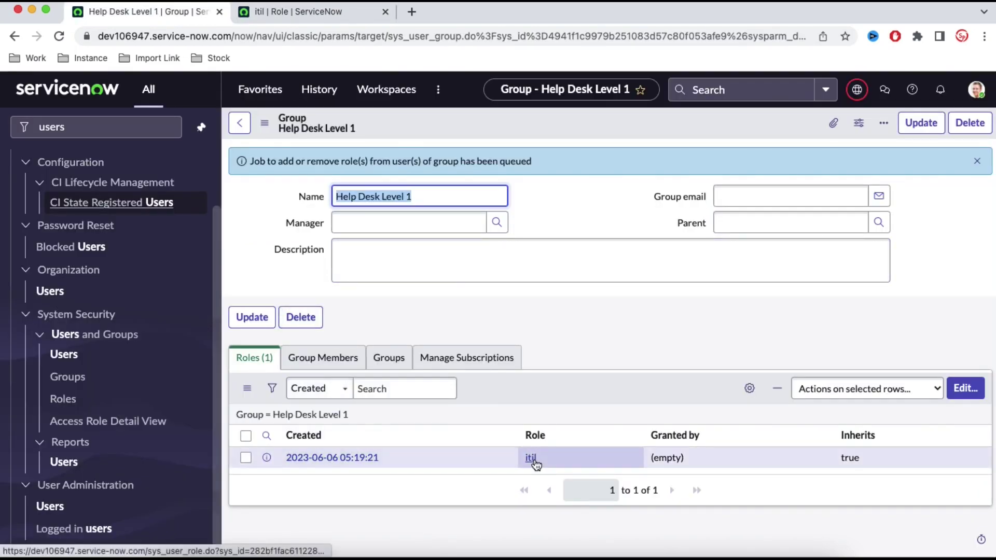
left_click(322, 10)
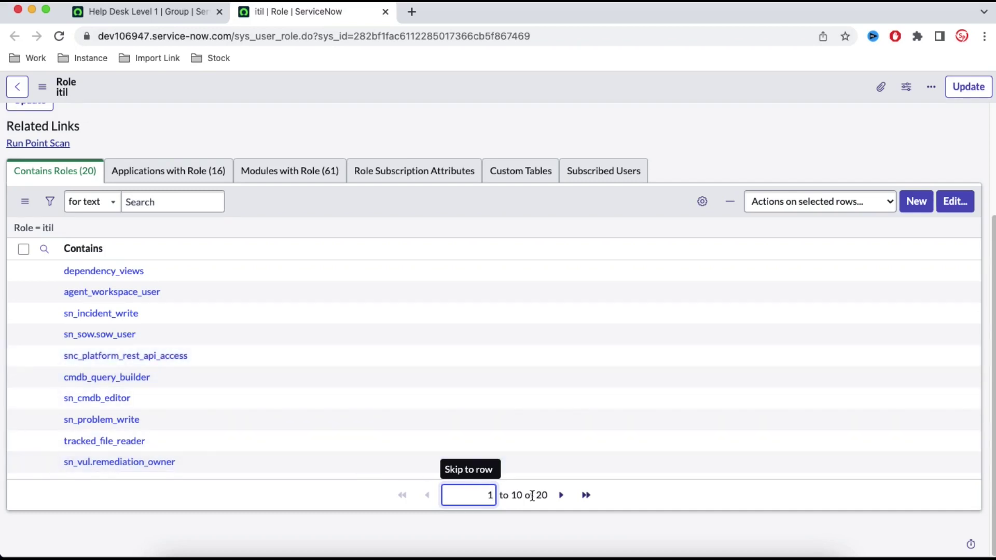
left_click(562, 496)
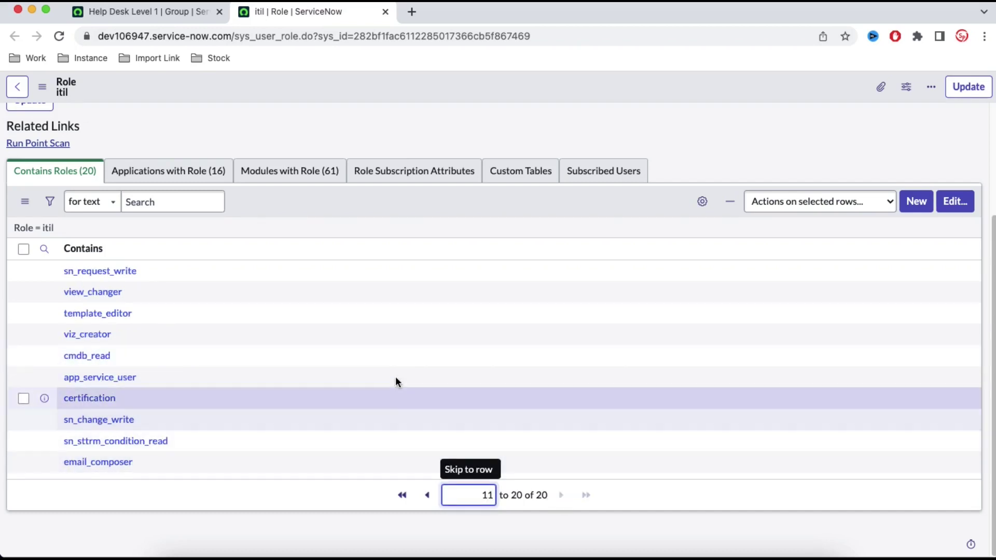
left_click(168, 14)
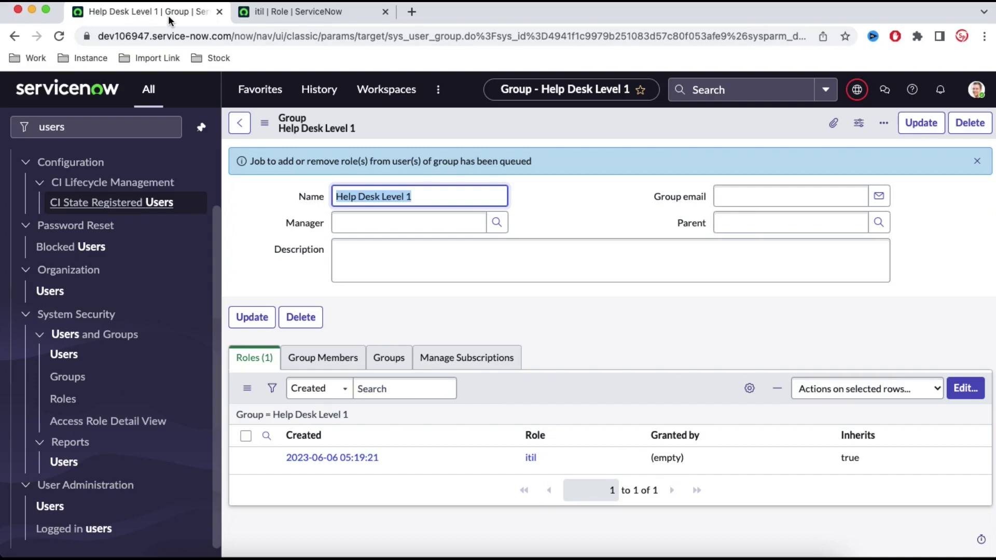
left_click(88, 358, "super")
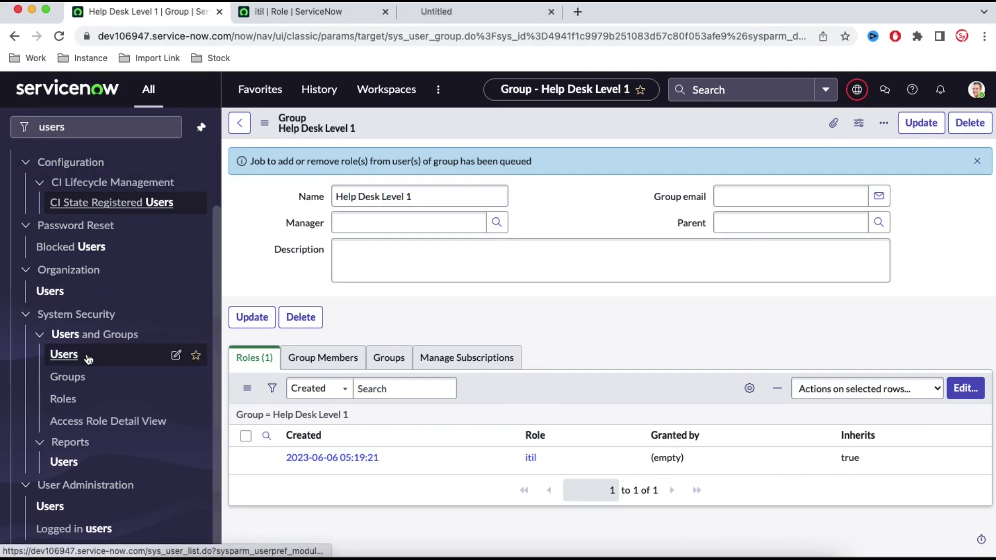
Create and save user new_itil_user with first name 'New ITIL' and last name 'User'.
left_click(464, 15)
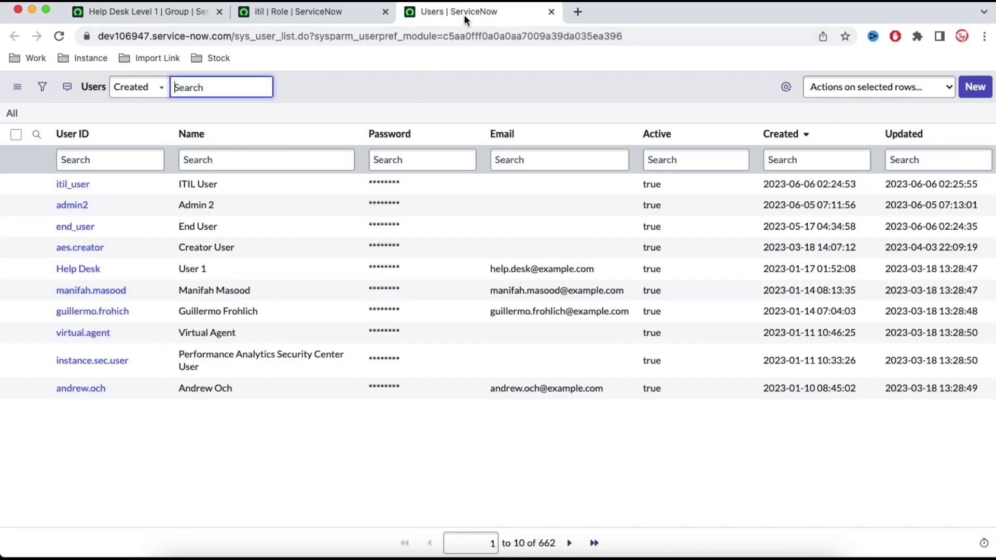
left_click(980, 89)
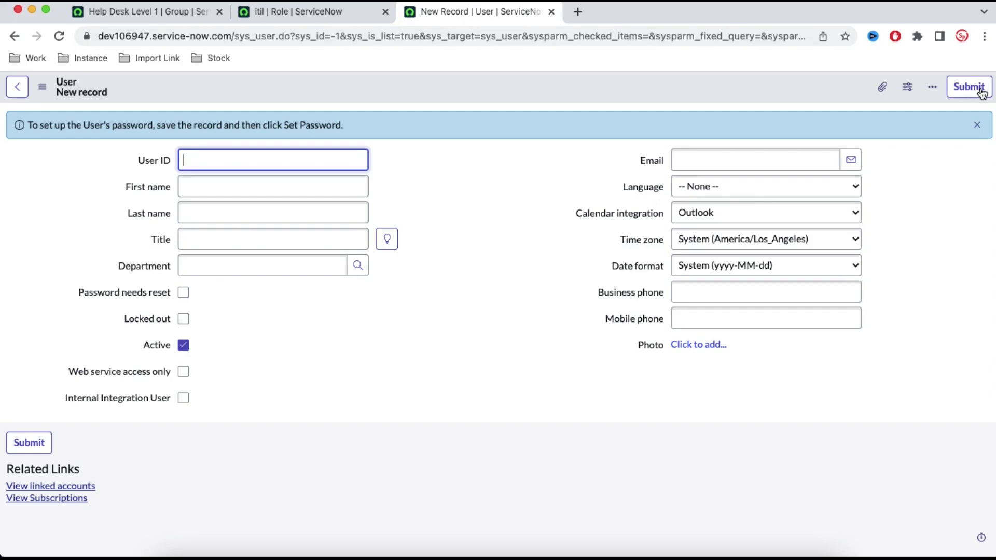
type("new_itil_user")
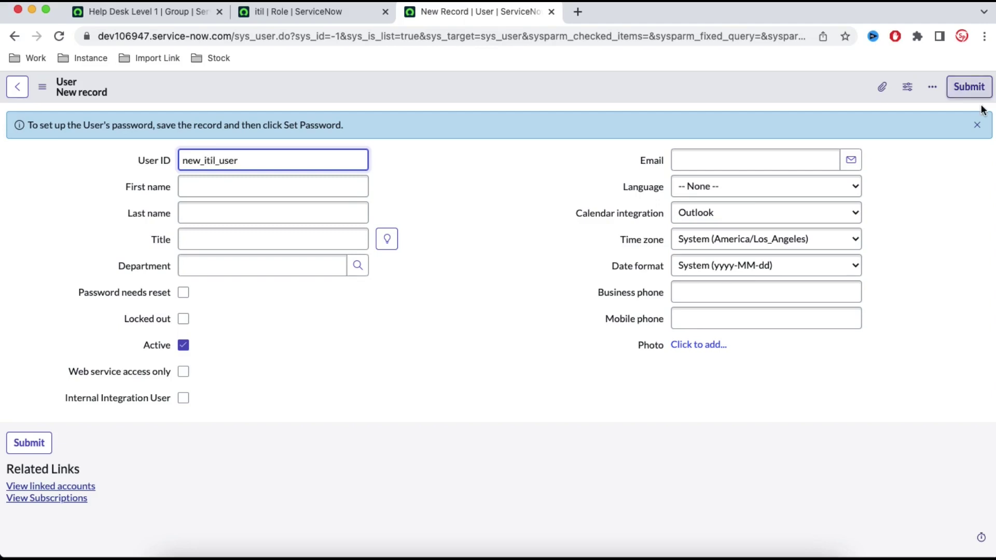
key("Tab")
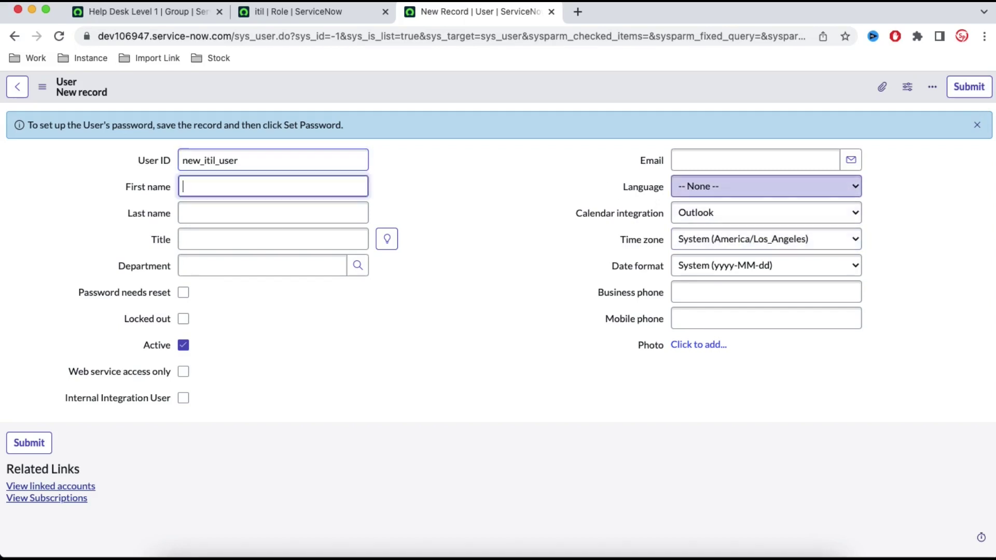
type("New ")
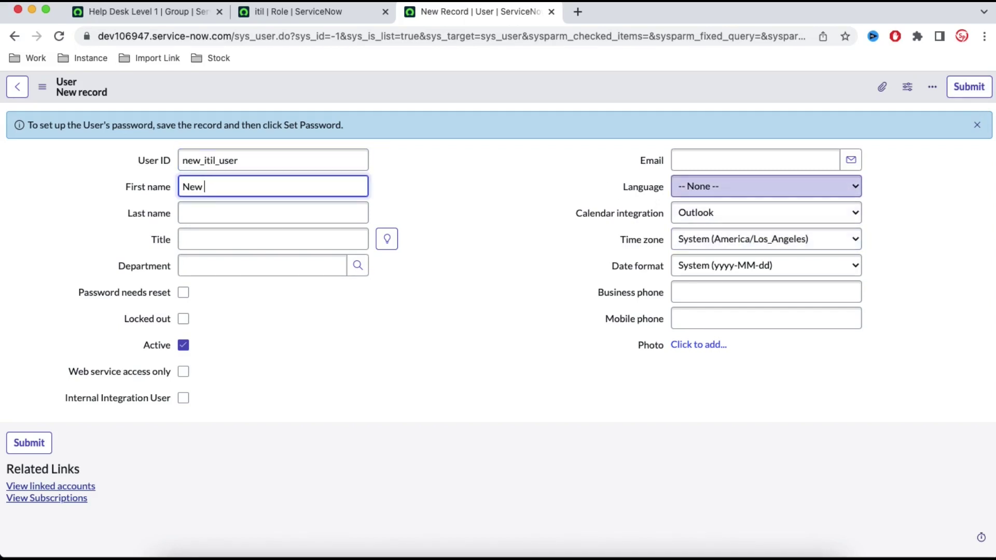
type("ITIL")
key("Tab")
type("User")
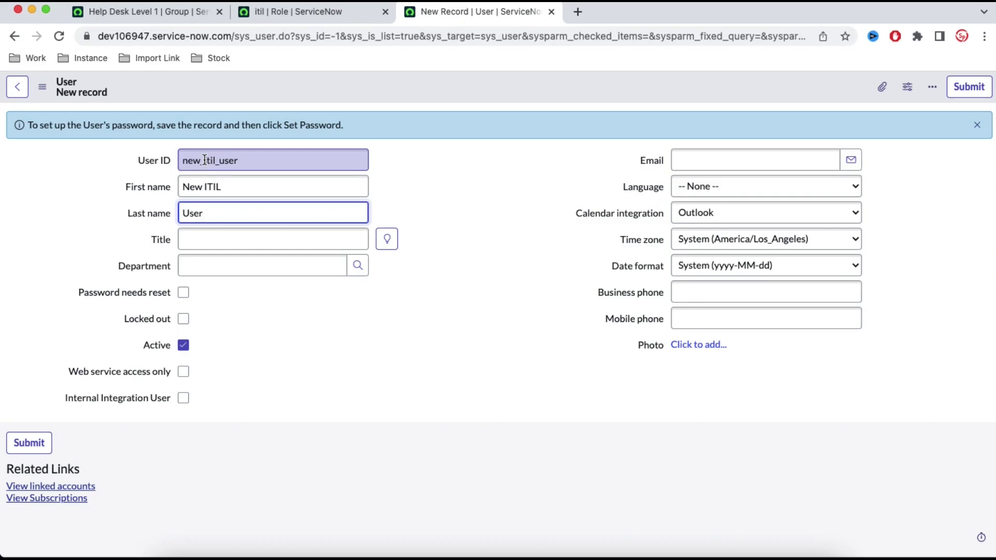
right_click(406, 85)
left_click(420, 95)
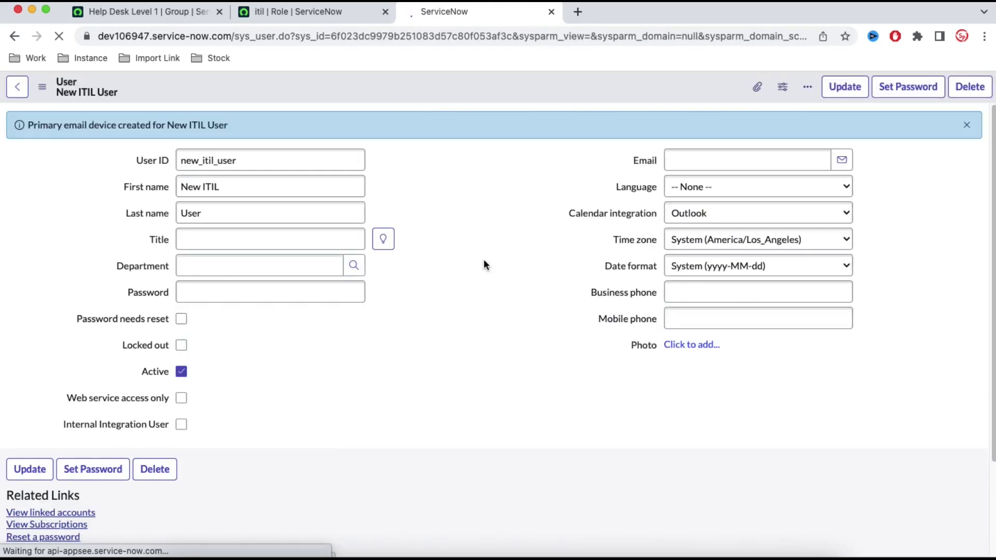
Generate a random password for new_itil_user, copy it, and save it to the record.
scroll(484, 263, "down", 3)
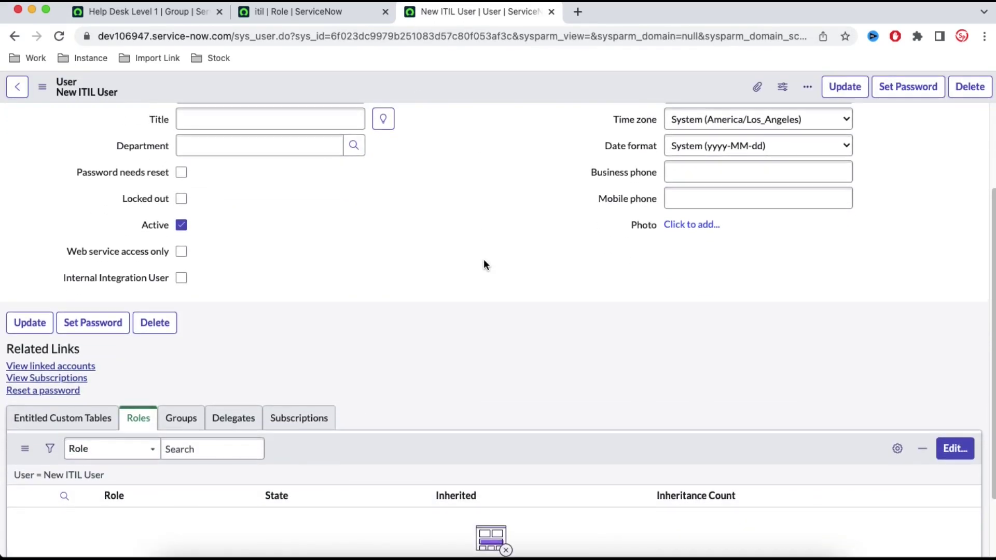
scroll(484, 265, "down", 3)
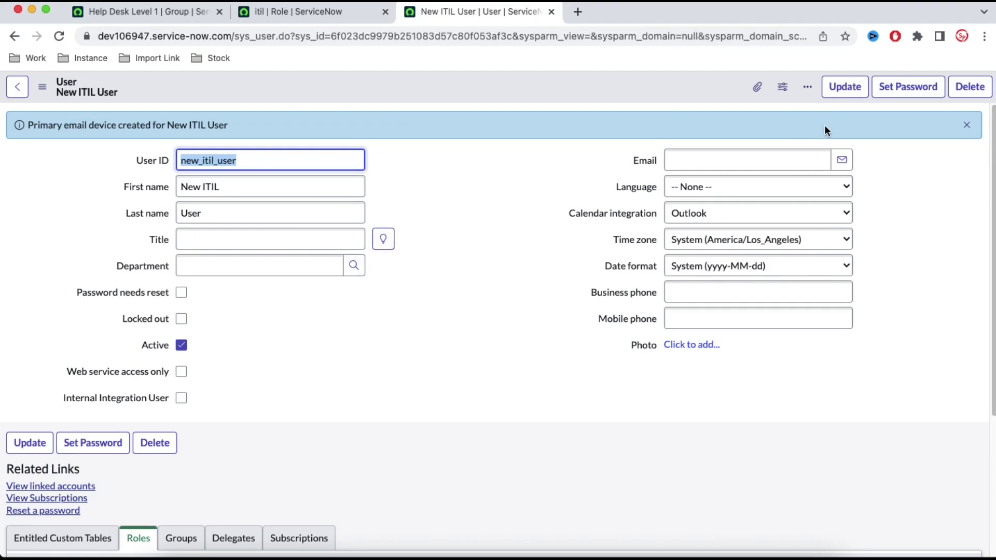
left_click(917, 94)
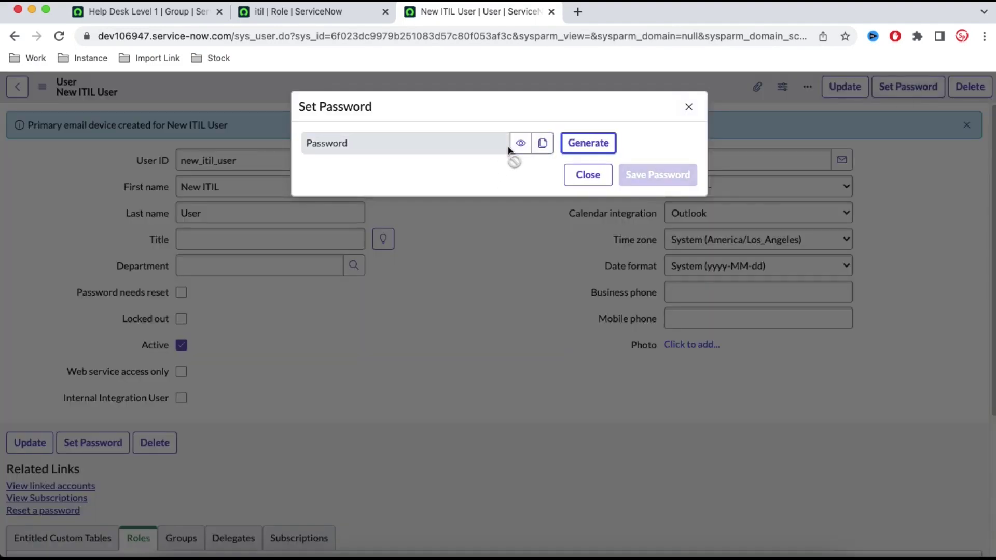
left_click(544, 145)
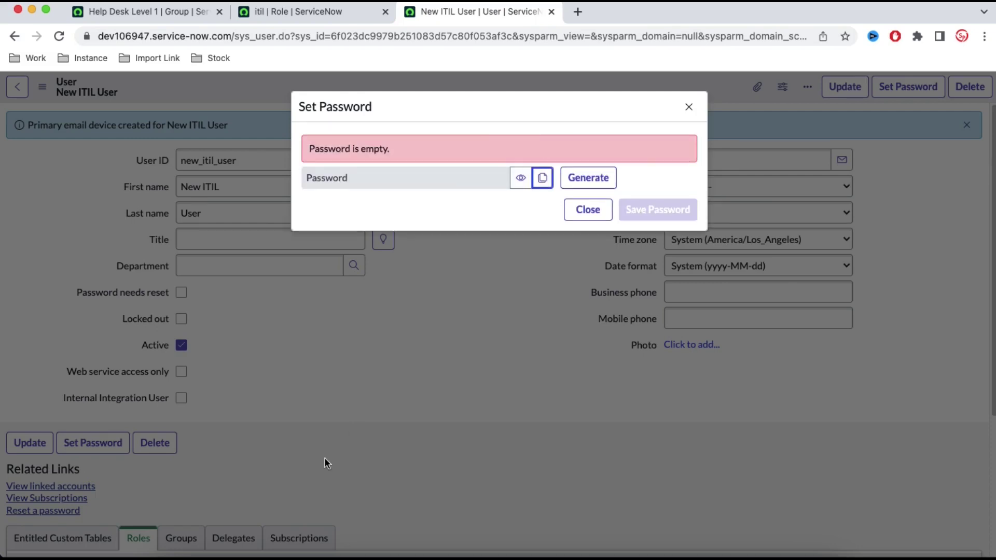
left_click(579, 182)
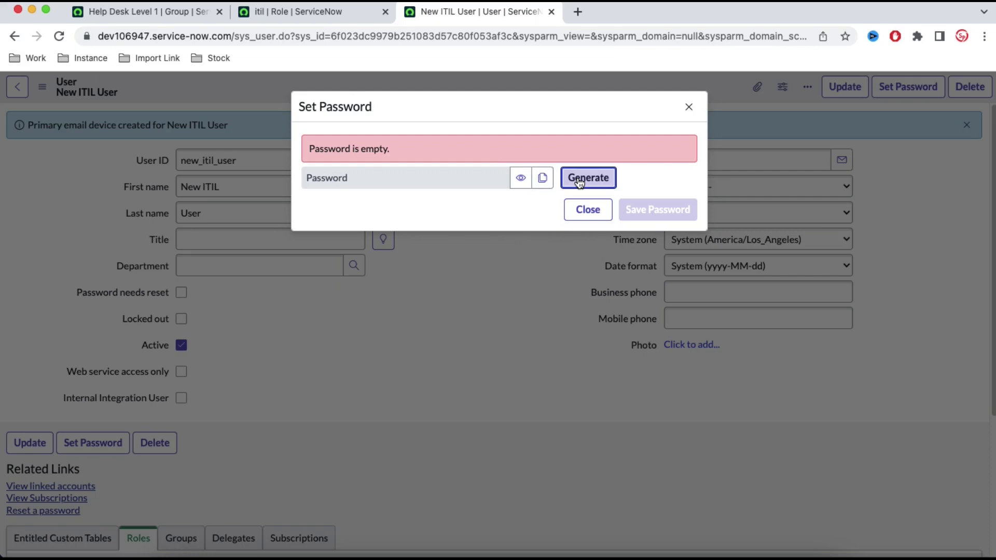
left_click(543, 178)
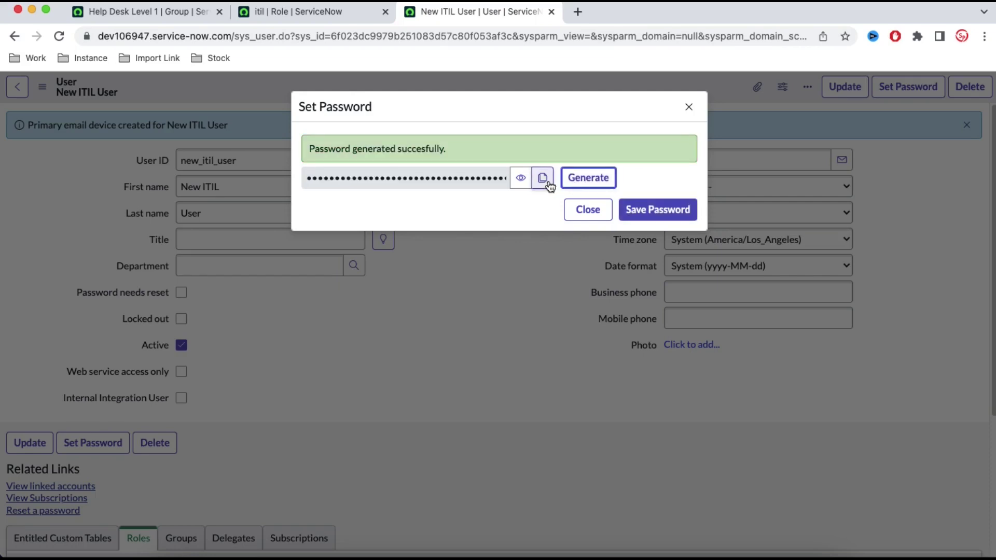
left_click(636, 207)
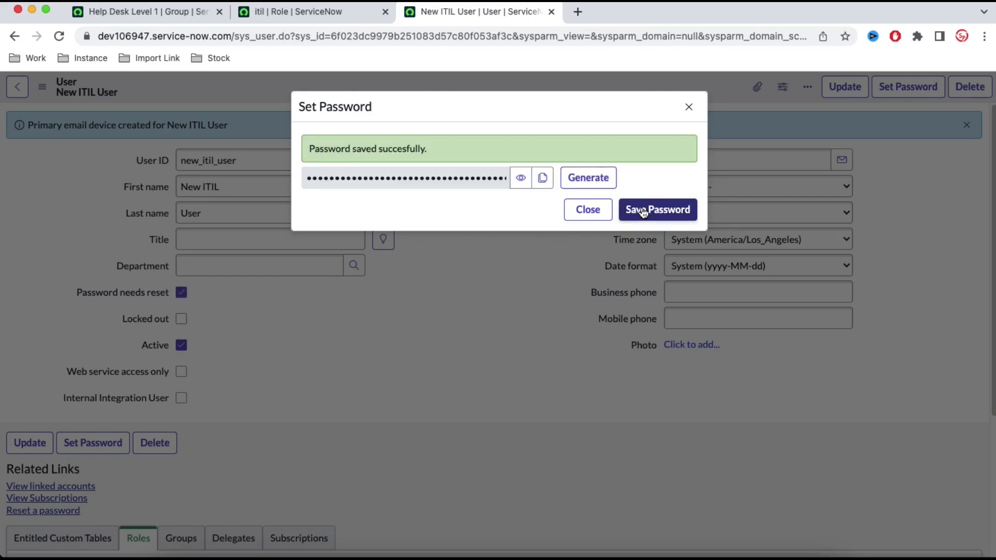
left_click(691, 108)
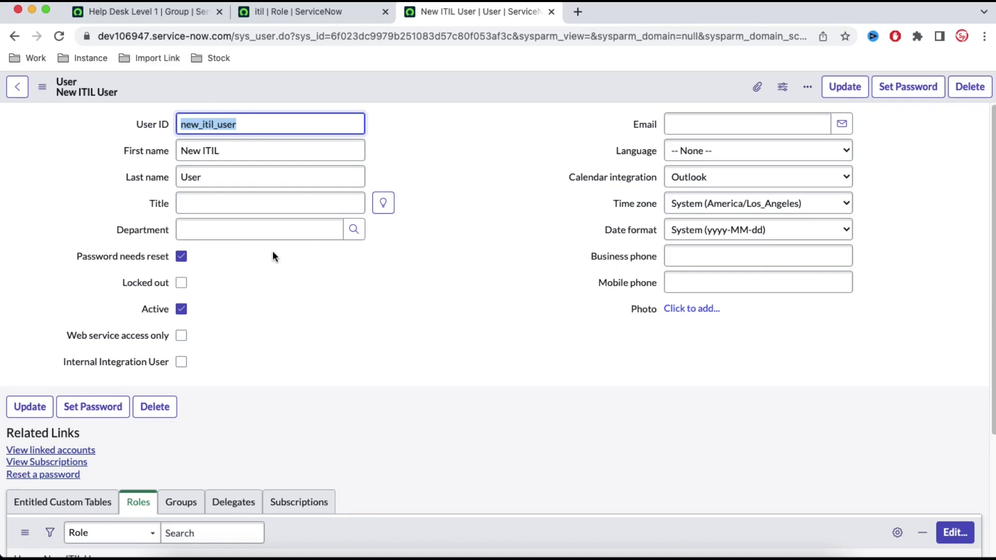
mouse_move(135, 257)
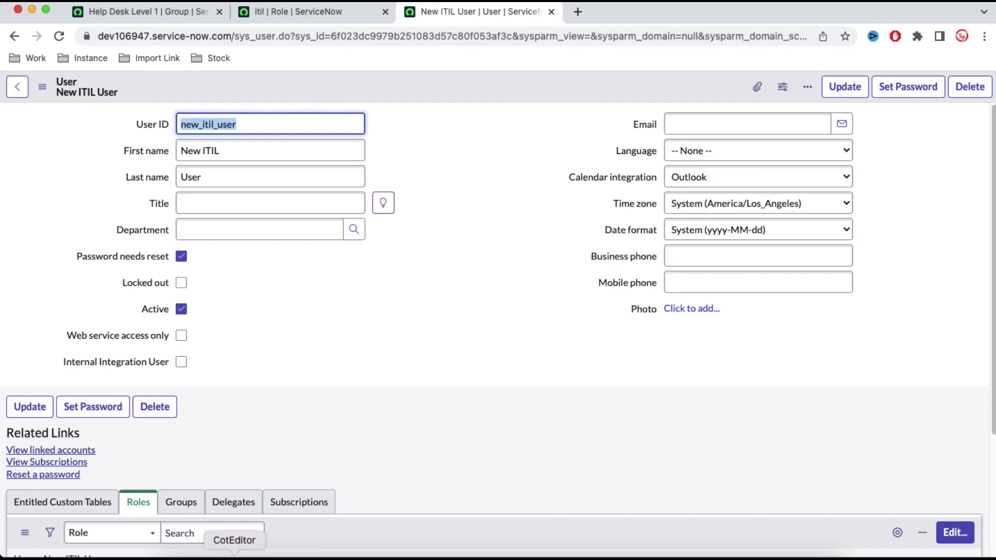
left_click(234, 556)
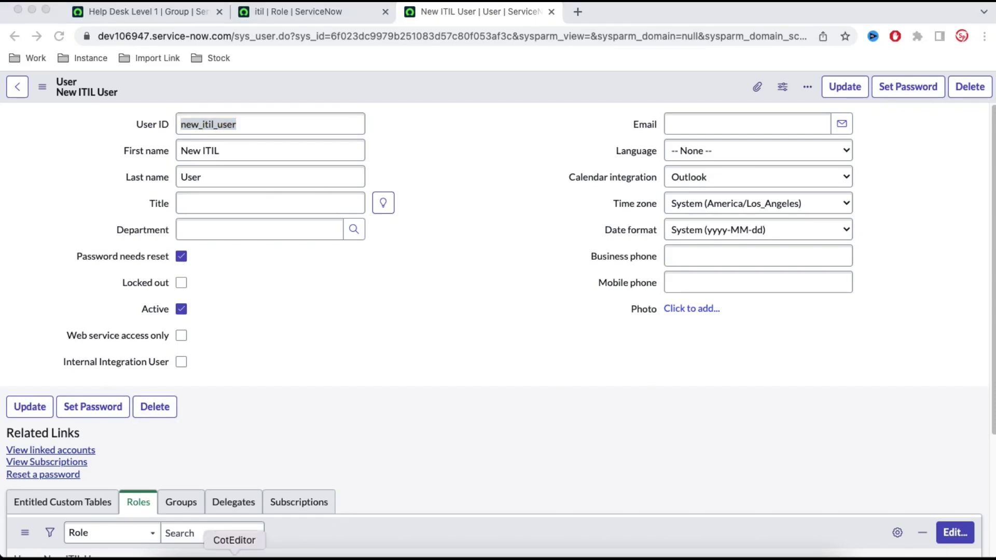
Note the user ID new_itil_user on line 27 and its generated password on line 28.
key("Return")
key("super+v")
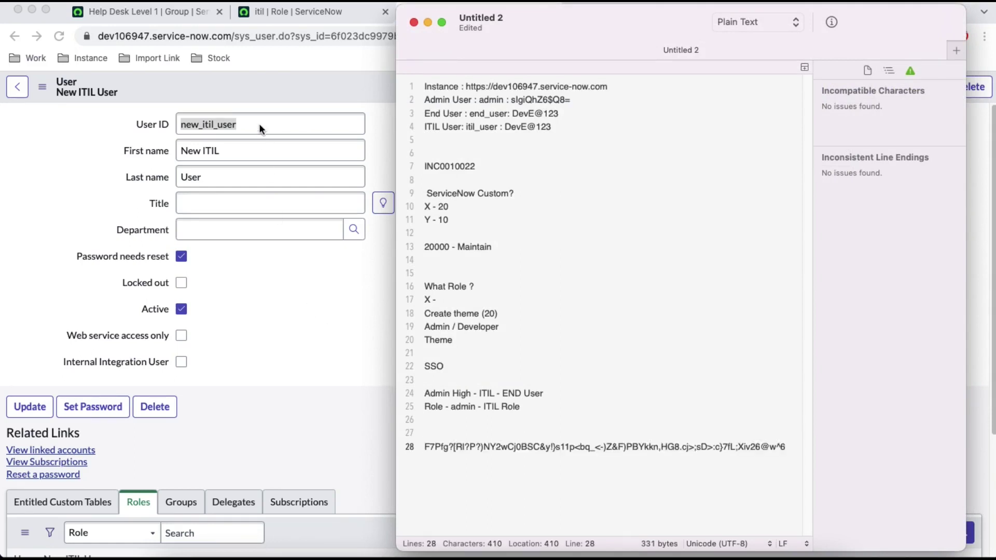
key("super+Tab")
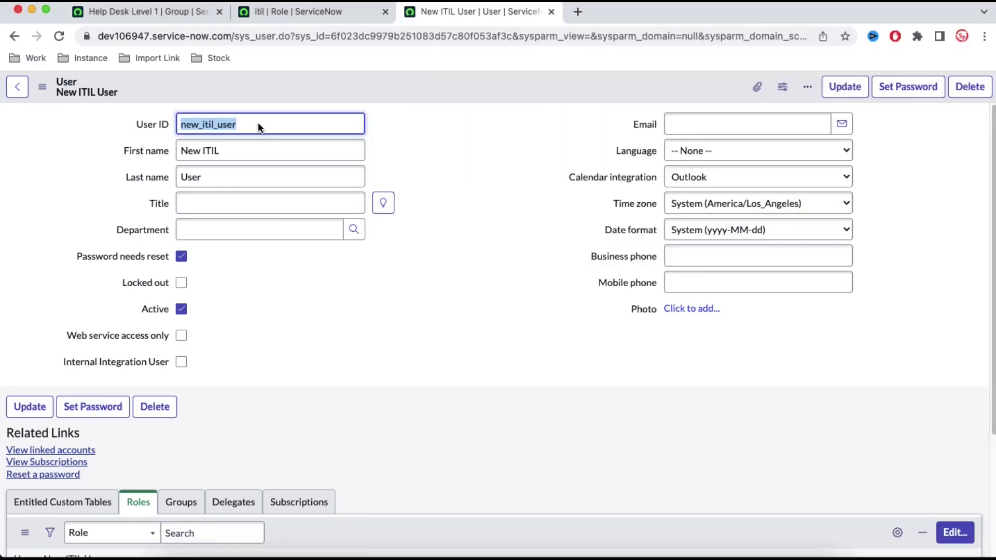
key("super+Tab")
left_click(455, 427)
key("super+v")
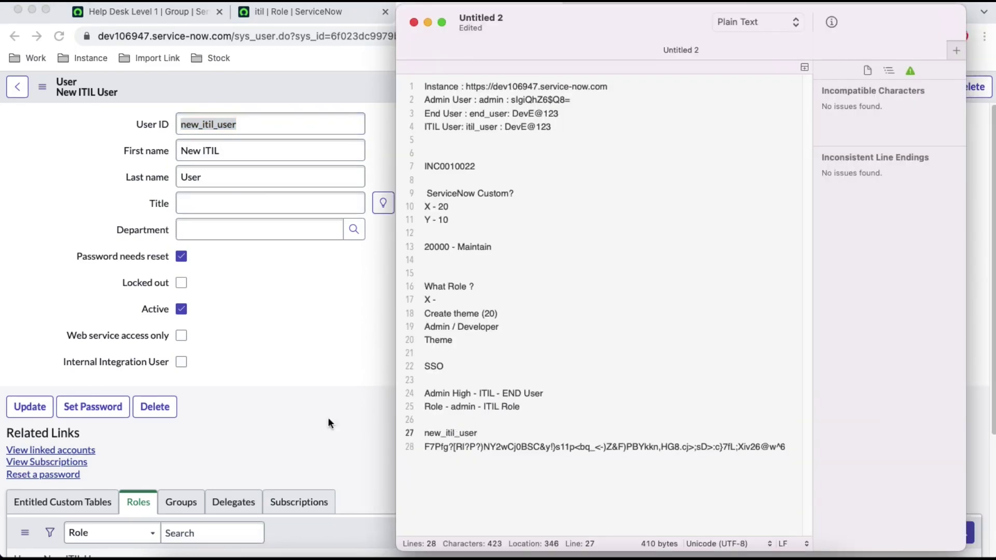
Check the new user's Groups tab, then return to the Help Desk Level 1 group record.
key("super+Tab")
scroll(285, 401, "down", 4)
left_click(179, 344)
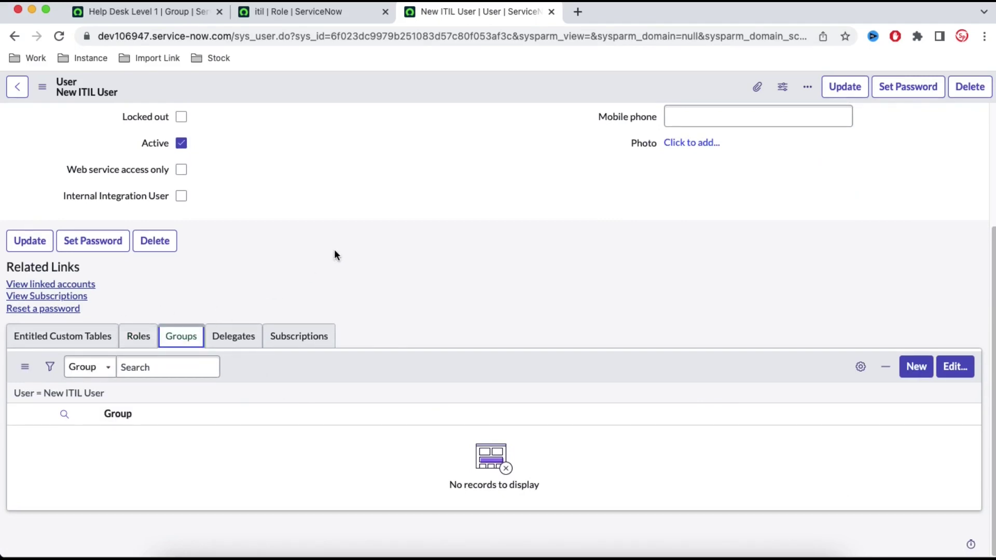
left_click(163, 12)
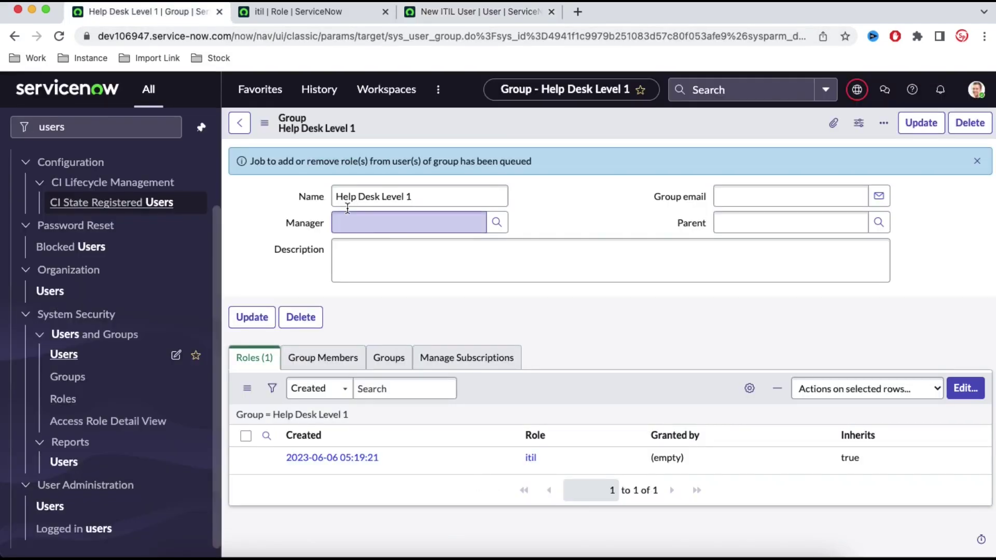
Load the instance login page in a new incognito window using the URL from the notes.
left_click(984, 36)
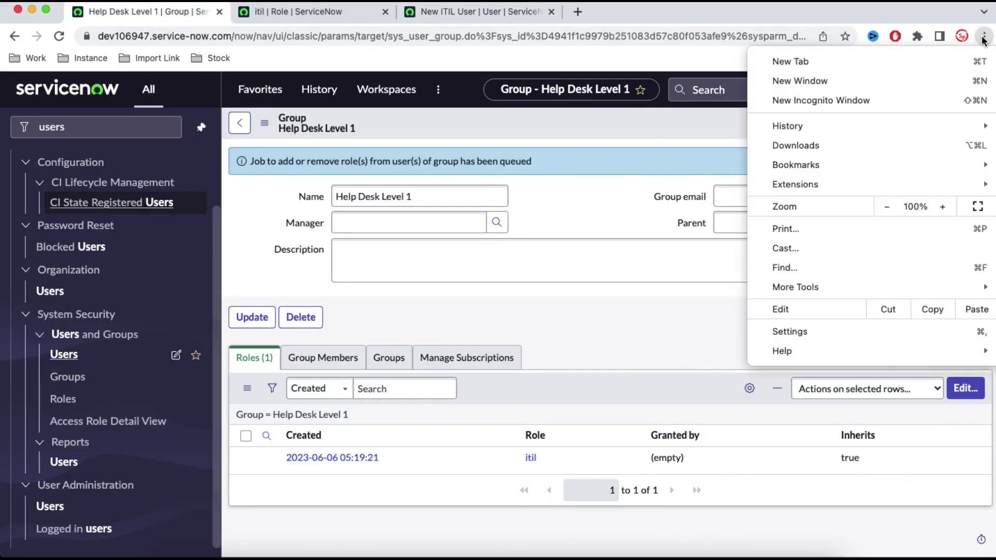
left_click(850, 101)
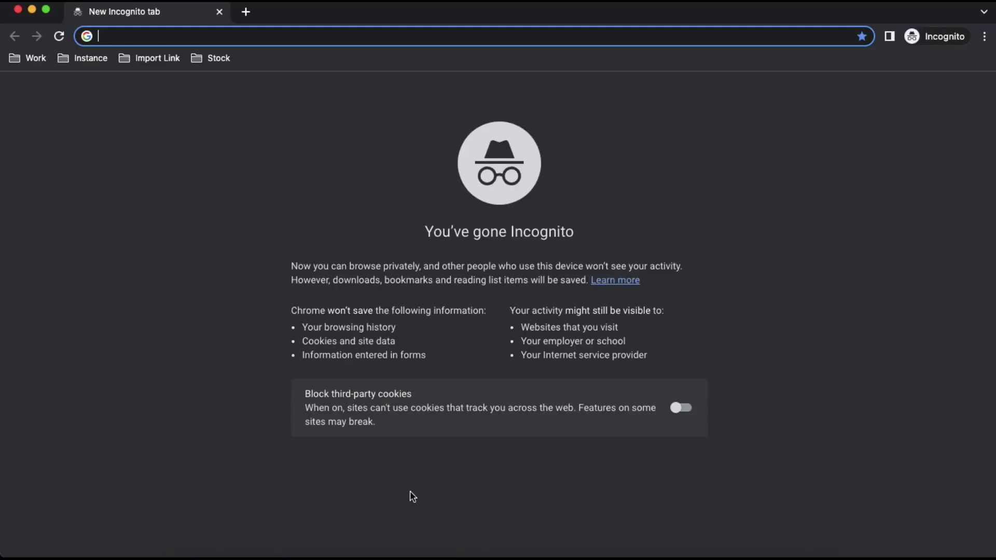
left_click(235, 556)
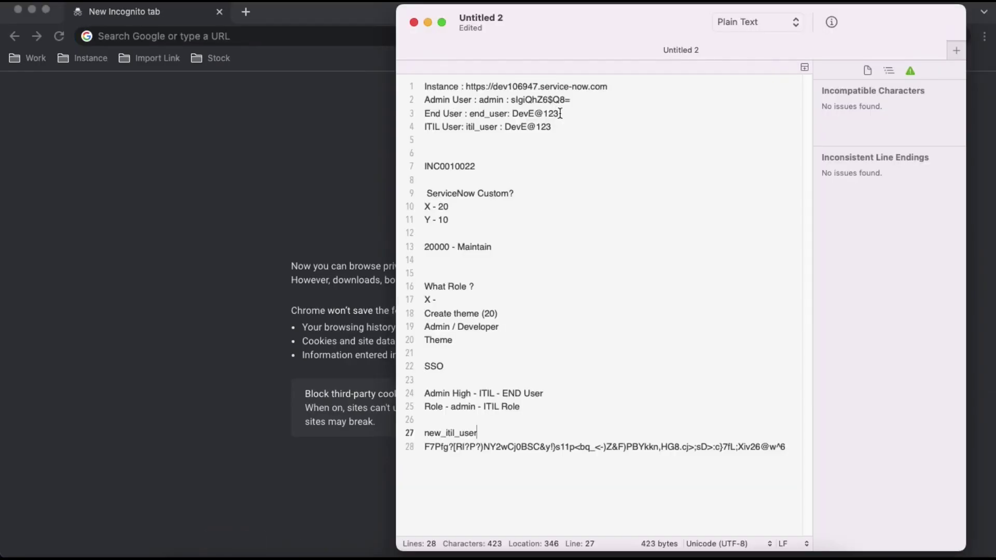
left_click_drag(622, 86, 466, 84)
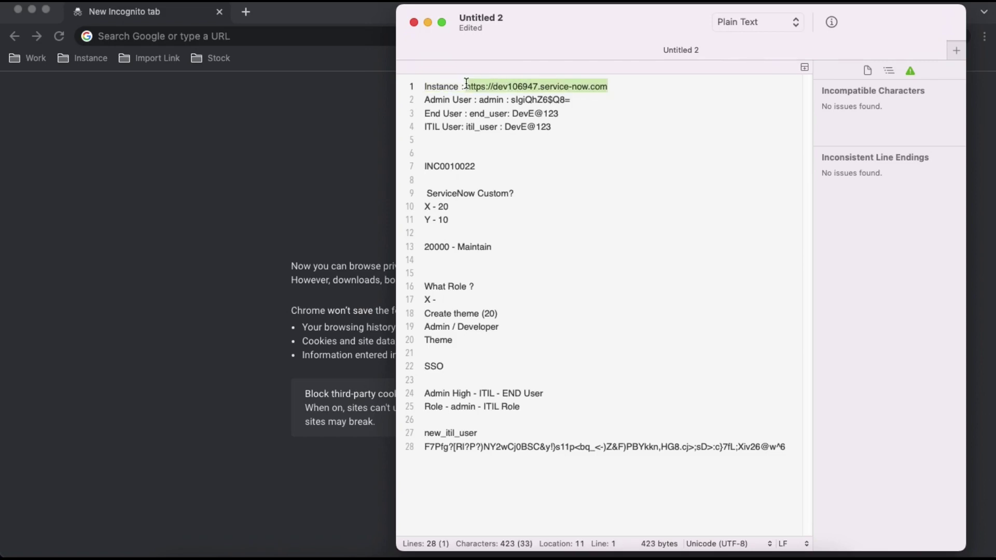
left_click(318, 37)
key("super+v")
key("Return")
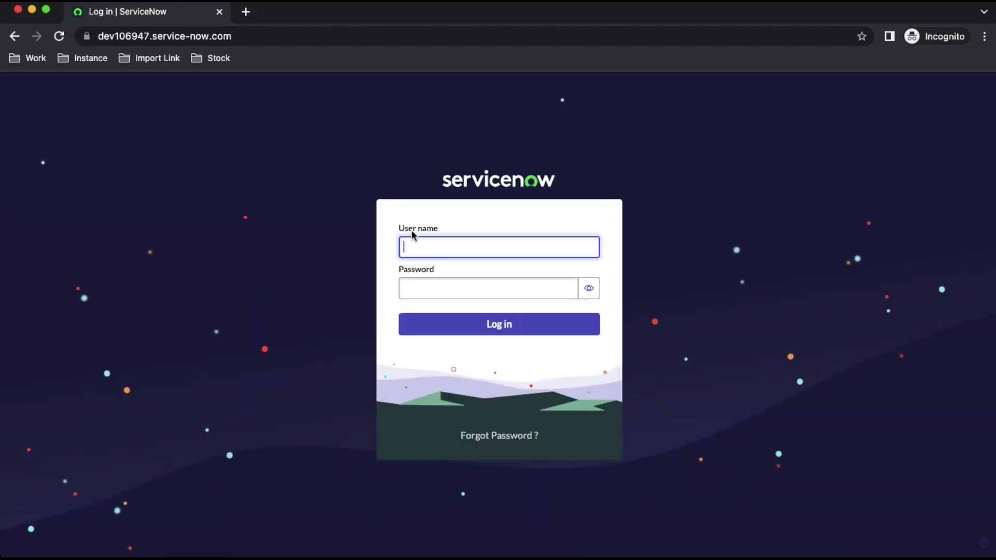
Sign in as new_itil_user with the temporary password copied from the notes.
left_click(234, 552)
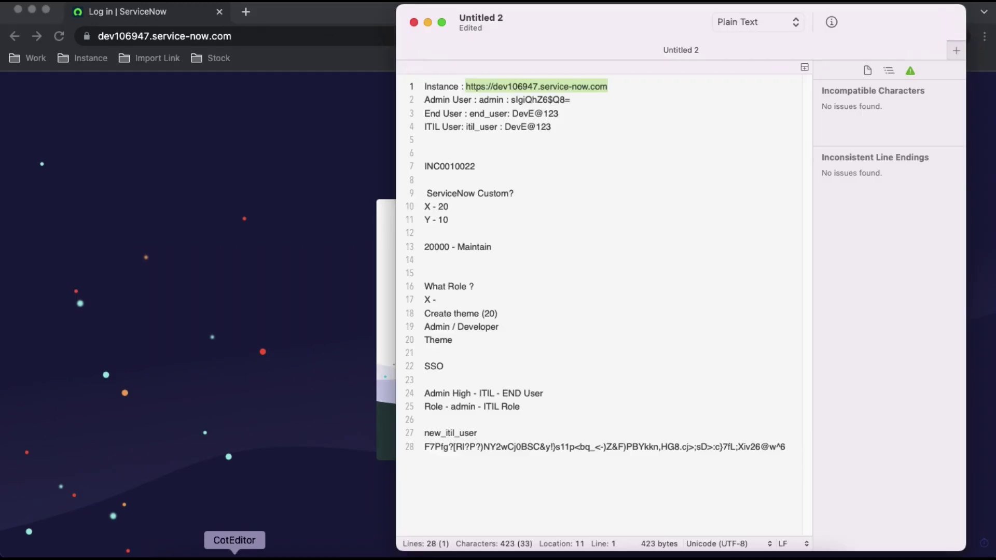
left_click_drag(479, 433, 421, 433)
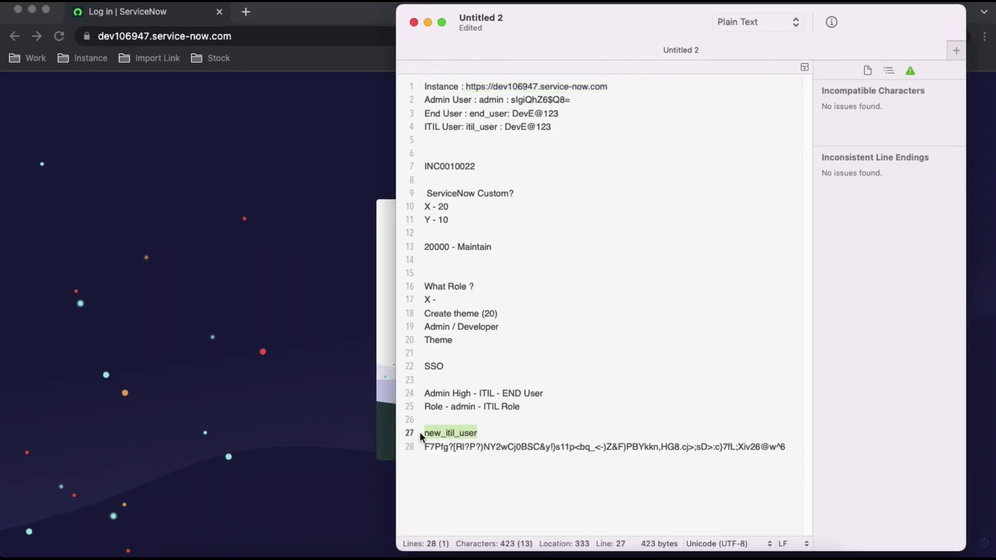
left_click(275, 390)
key("super+v")
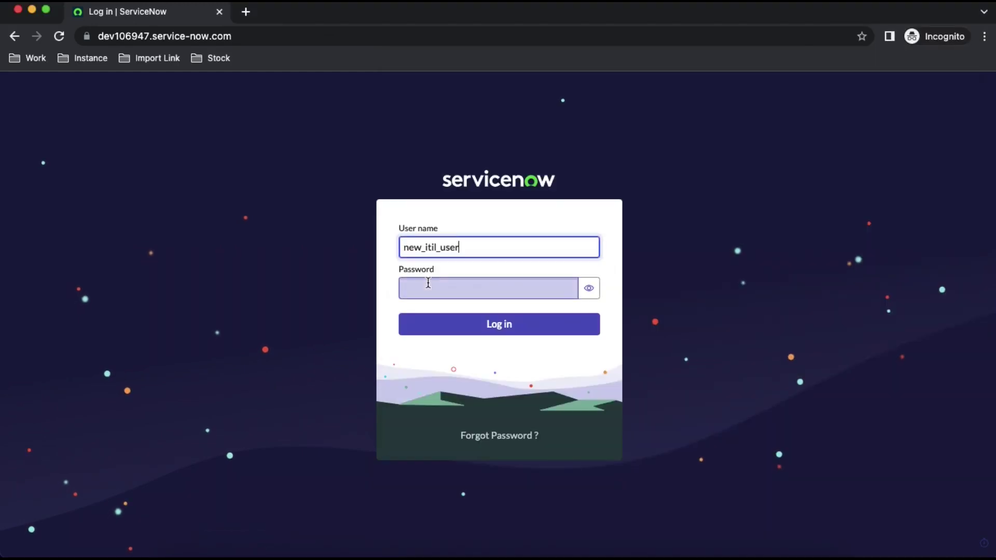
left_click(234, 551)
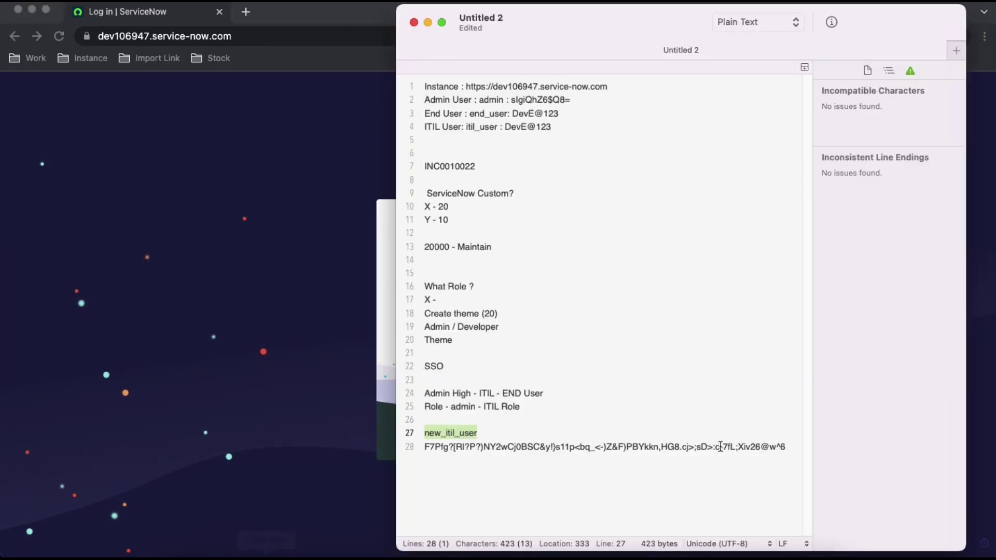
left_click_drag(789, 447, 423, 450)
left_click(474, 469)
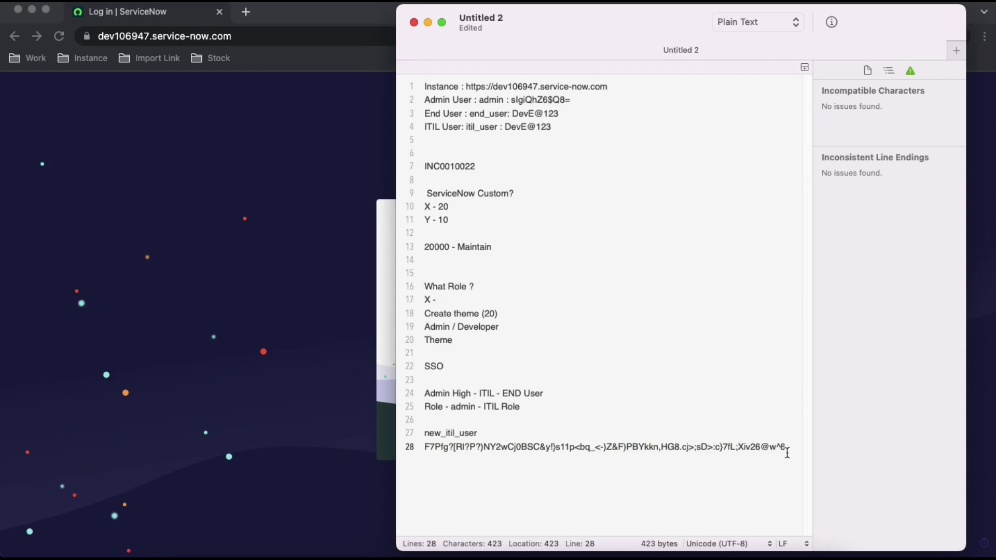
left_click_drag(788, 447, 424, 449)
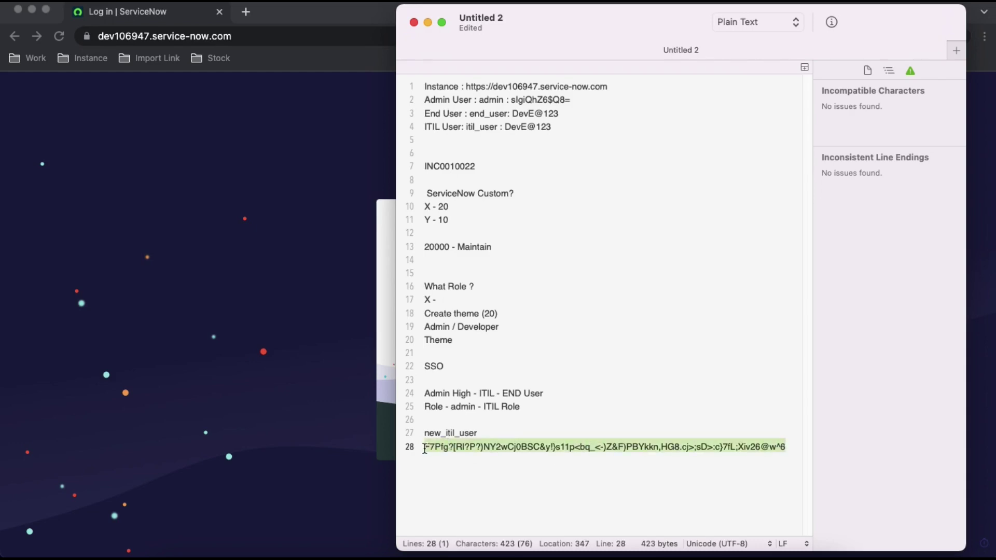
left_click(275, 433)
key("Tab")
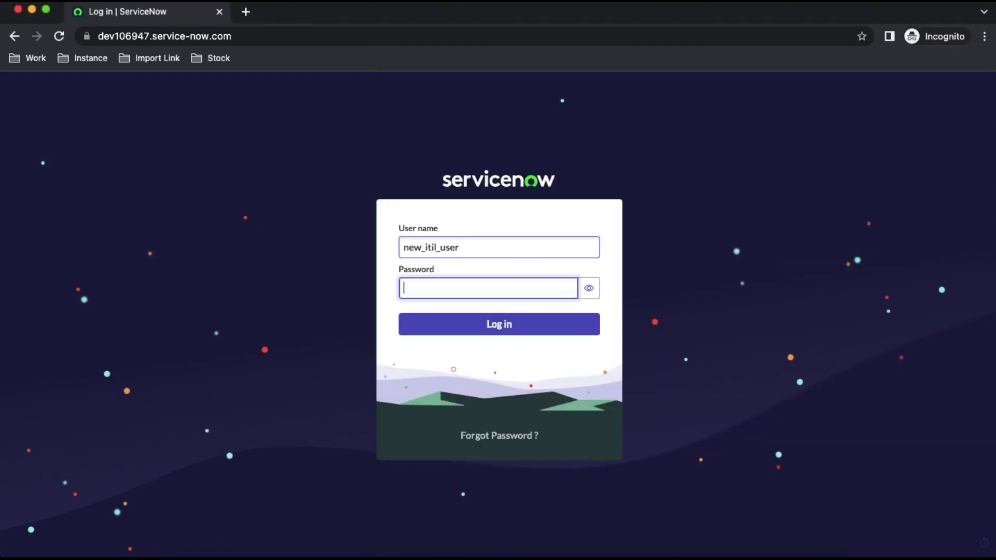
key("super+v")
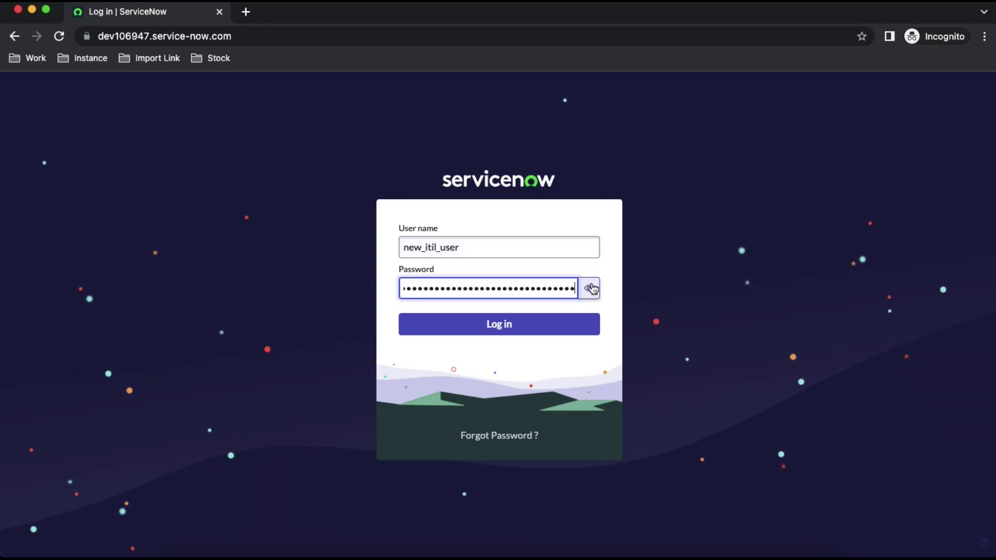
left_click(528, 335)
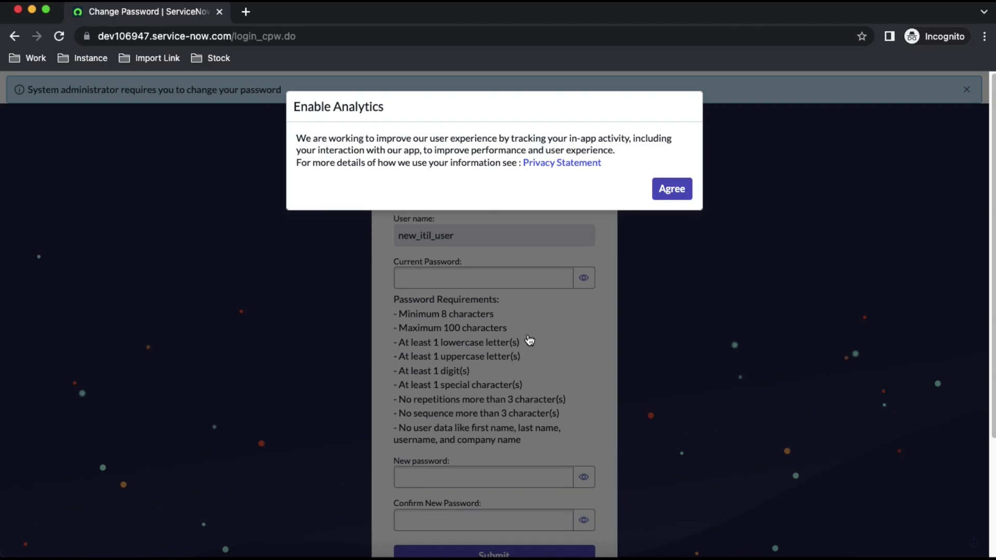
Agree to the analytics notice and inspect the New ITIL User record in the admin window.
left_click(686, 195)
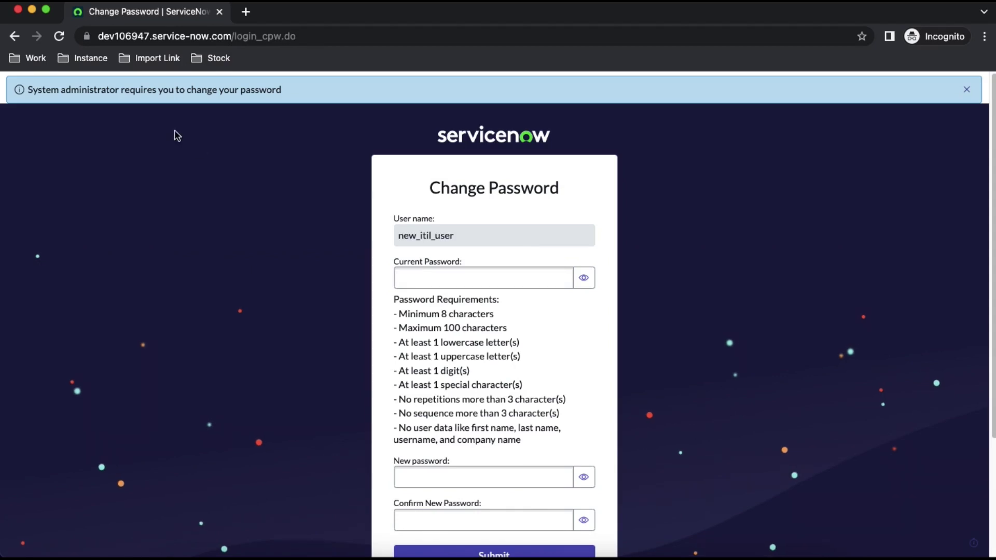
left_click(31, 10)
left_click(34, 14)
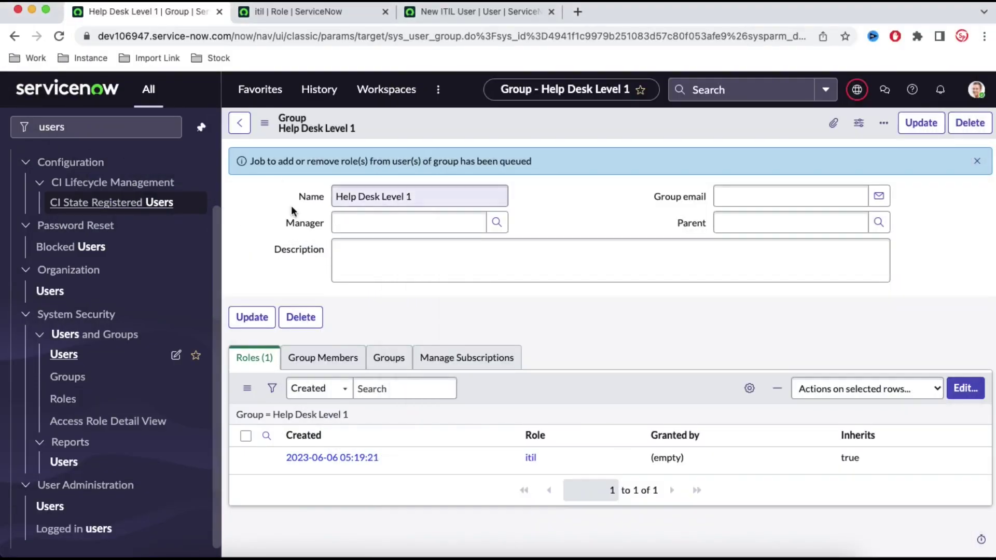
left_click(437, 13)
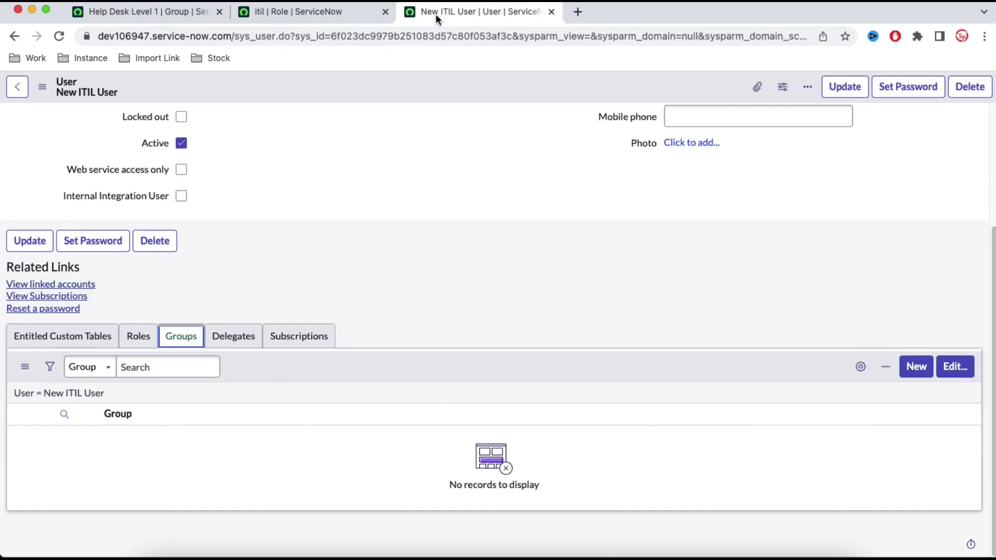
scroll(274, 252, "up", 3)
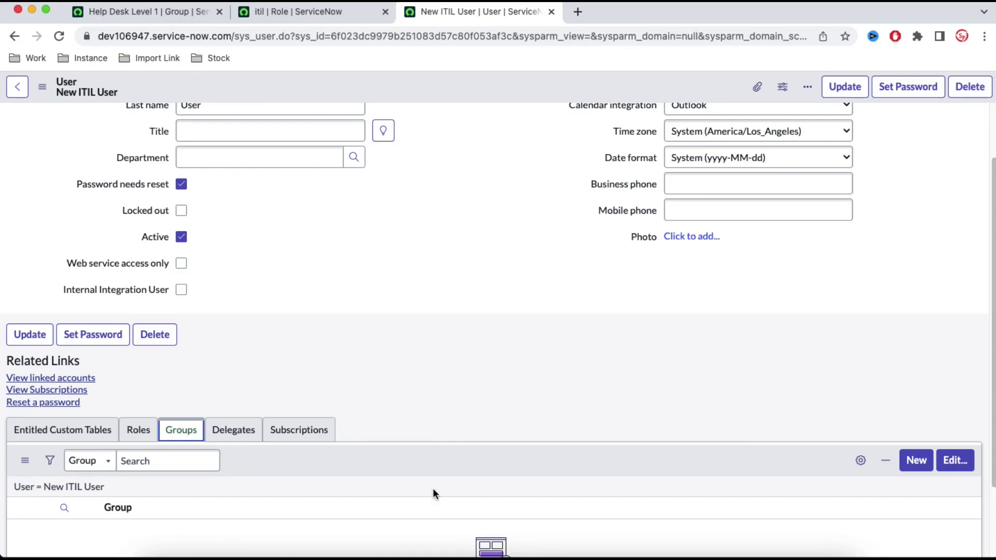
Paste the temporary password as the current password on the Change Password form.
right_click(491, 549)
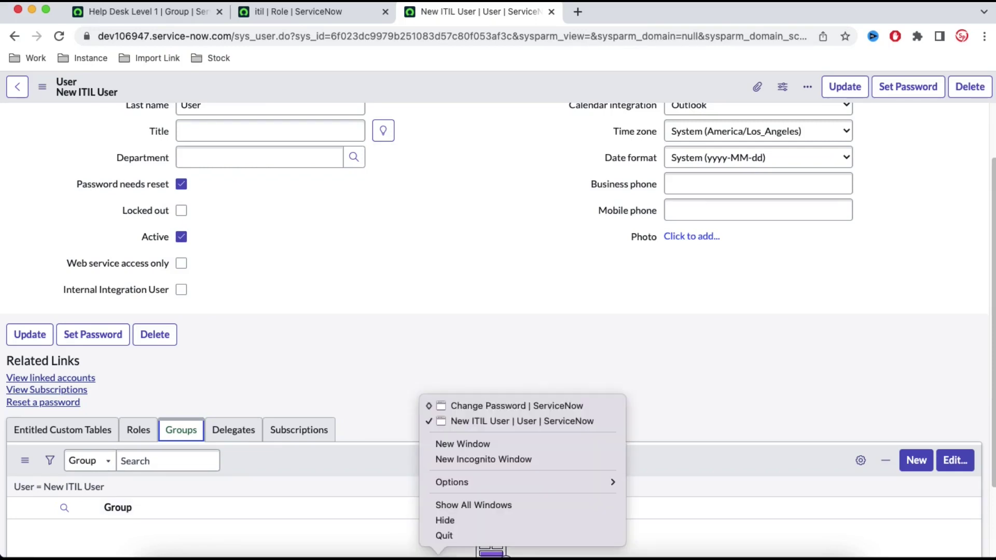
left_click(496, 407)
left_click(445, 267)
key("super+v")
Set the password from notes line 4 as the new and confirmed password, and submit.
key("super+Tab")
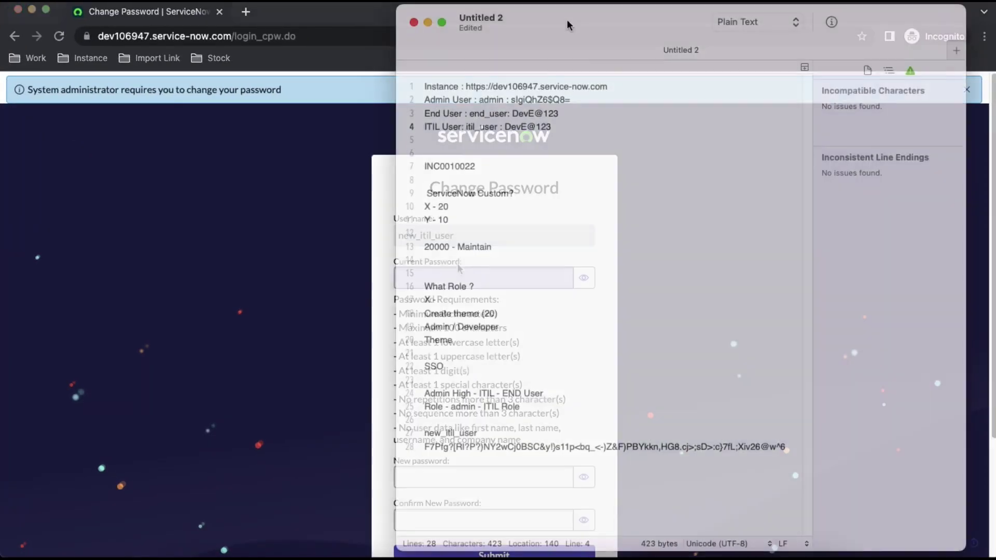
left_click_drag(748, 32, 773, 35)
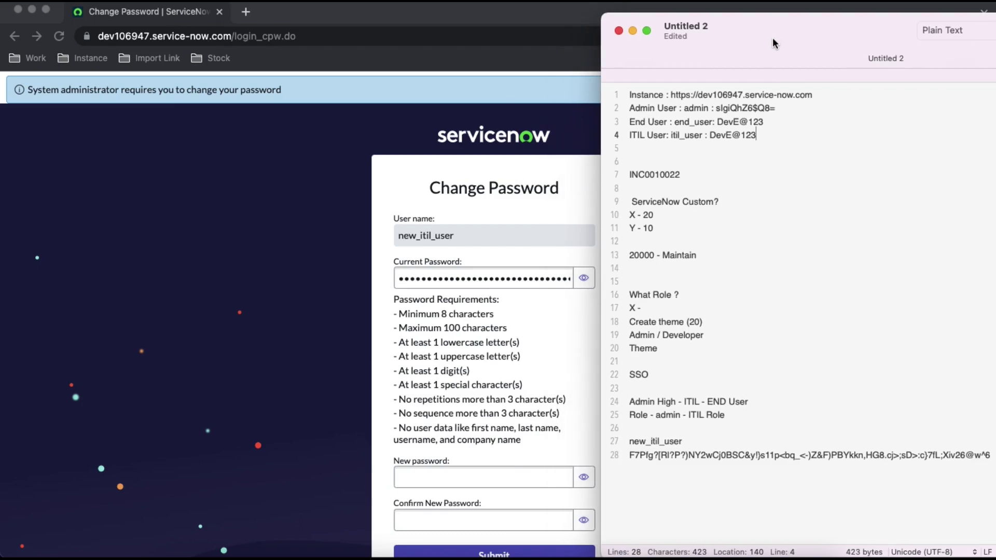
left_click_drag(759, 136, 712, 136)
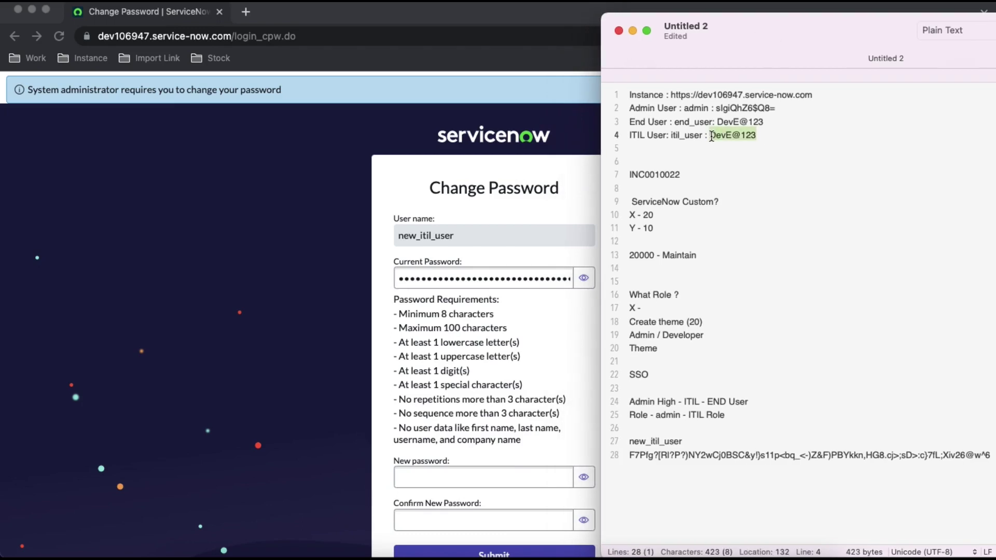
left_click(544, 207)
left_click(515, 272)
key("Tab")
key("super+v")
key("Tab")
key("Tab")
key("super+v")
scroll(640, 311, "down", 3)
left_click(473, 441)
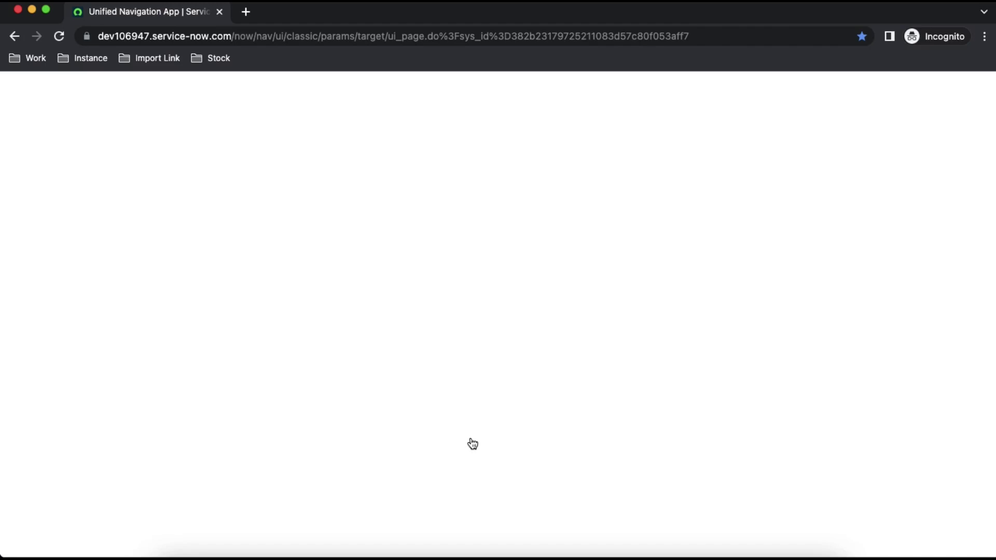
Select the old password on notes line 28 for replacement with the new one.
left_click(234, 553)
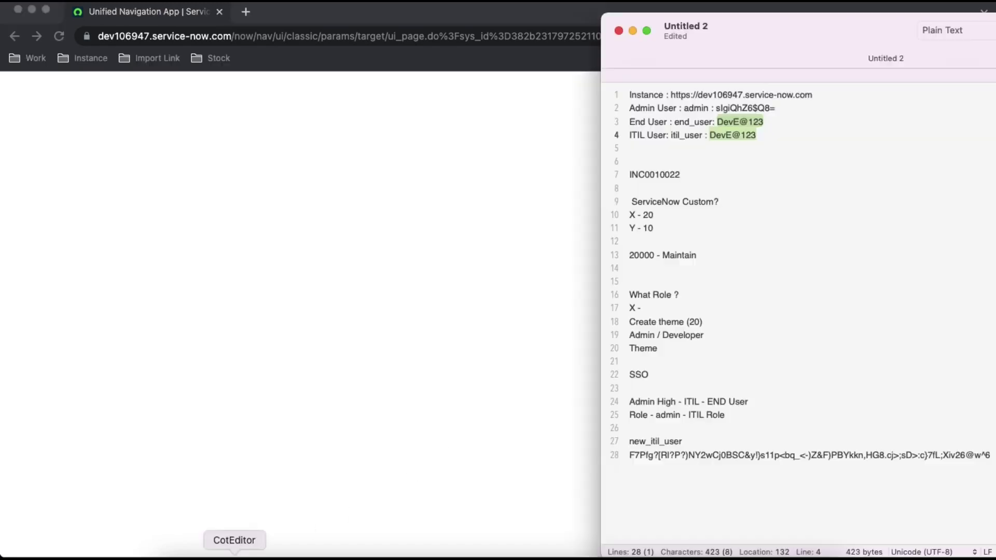
left_click_drag(959, 452, 633, 461)
key("super+shift+Left")
Record the new password in the notes and dismiss the Work your way welcome dialog.
key("super+v")
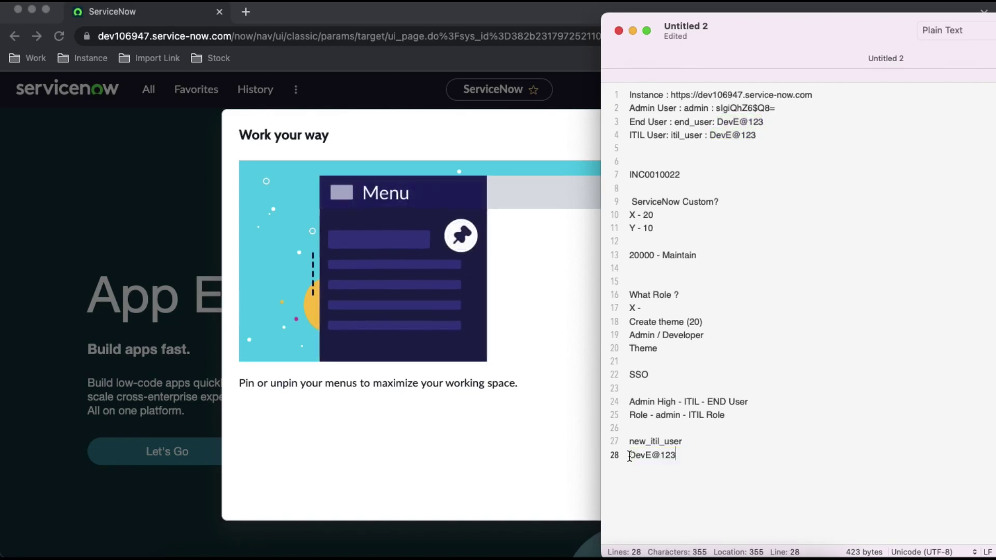
left_click(350, 387)
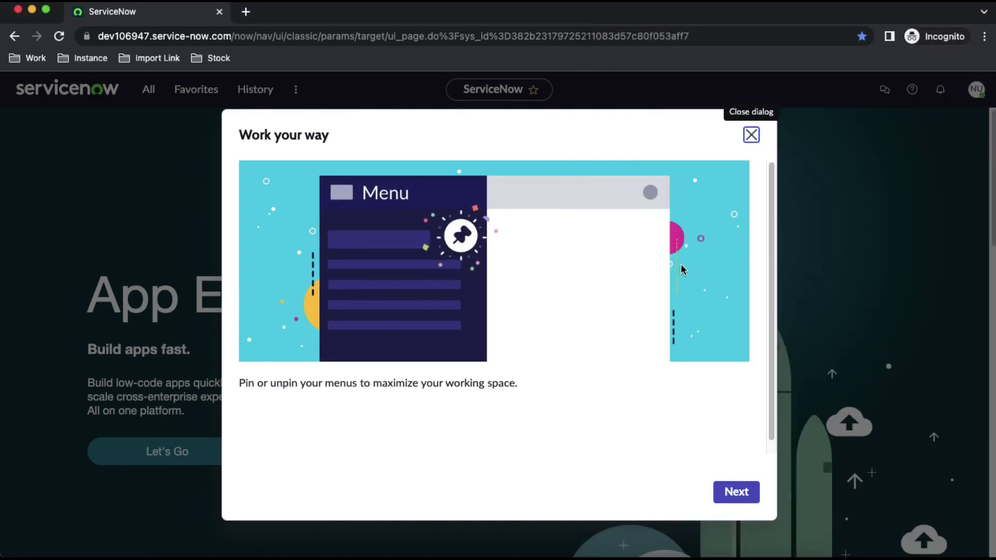
left_click(751, 135)
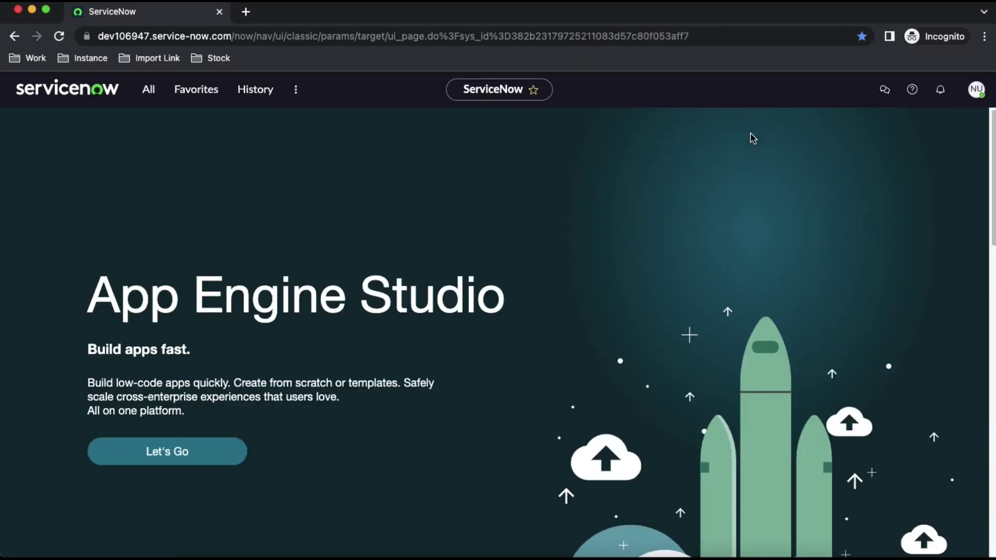
left_click(979, 92)
left_click(626, 203)
Browse the All navigator, collapsing Self-Service, and open the NU account menu.
left_click(157, 98)
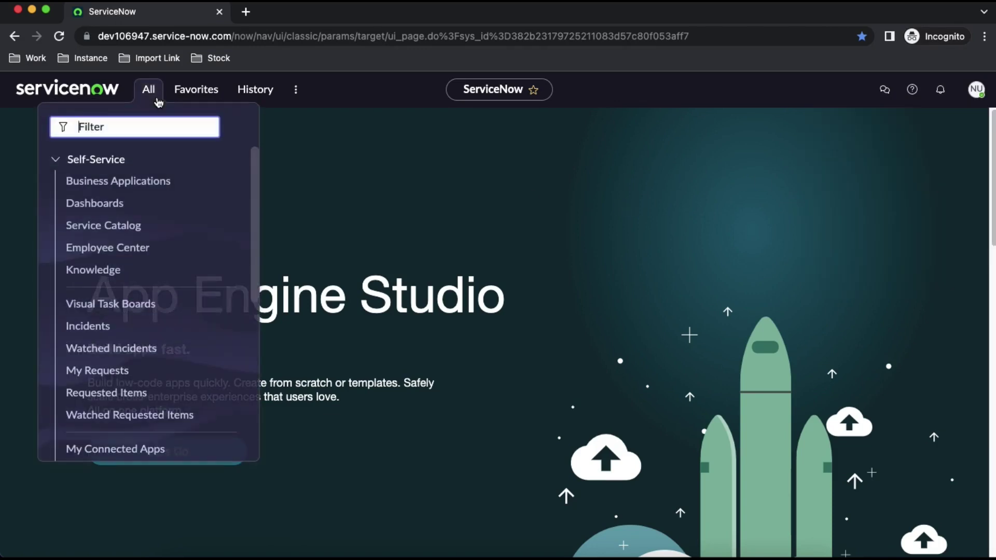
scroll(147, 311, "down", 6)
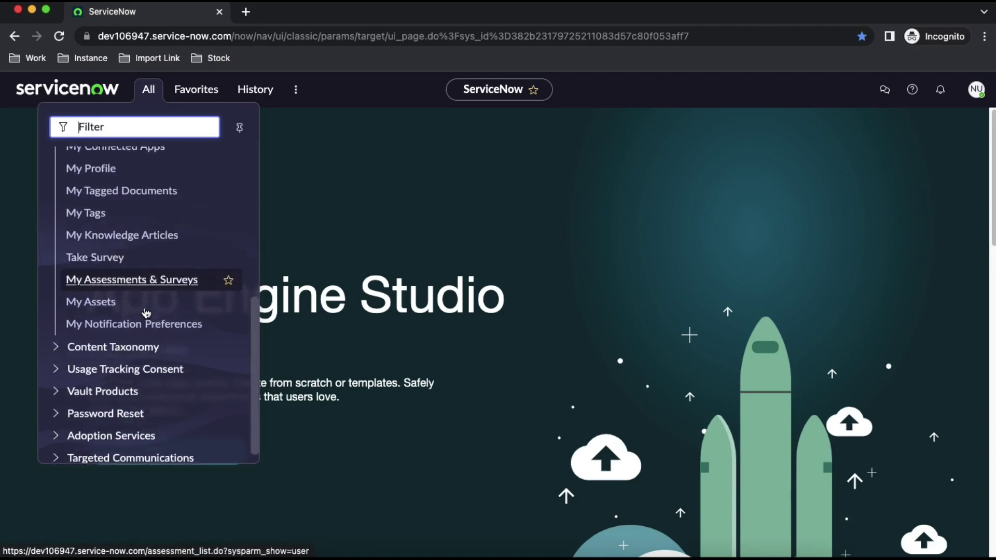
scroll(146, 312, "up", 5)
scroll(146, 311, "up", 2)
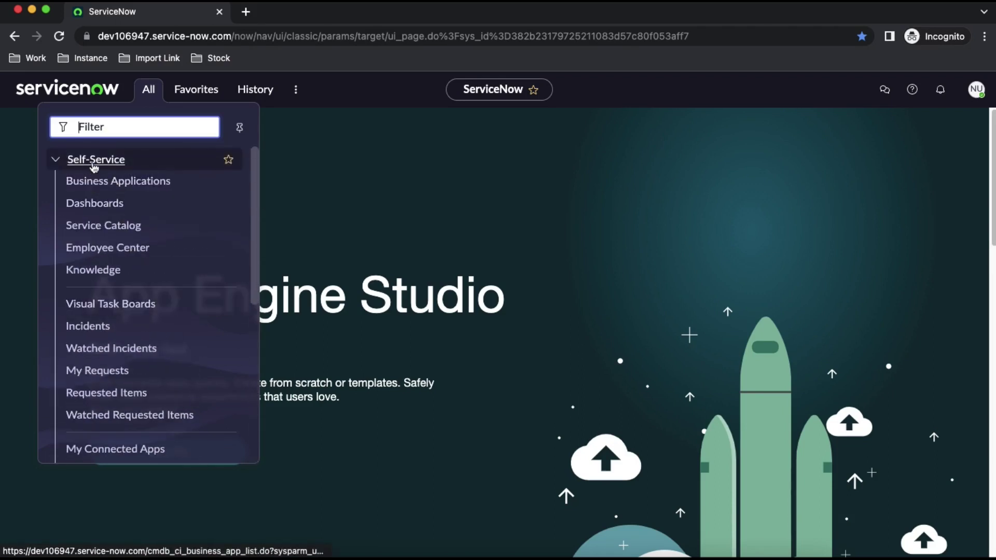
left_click(56, 161)
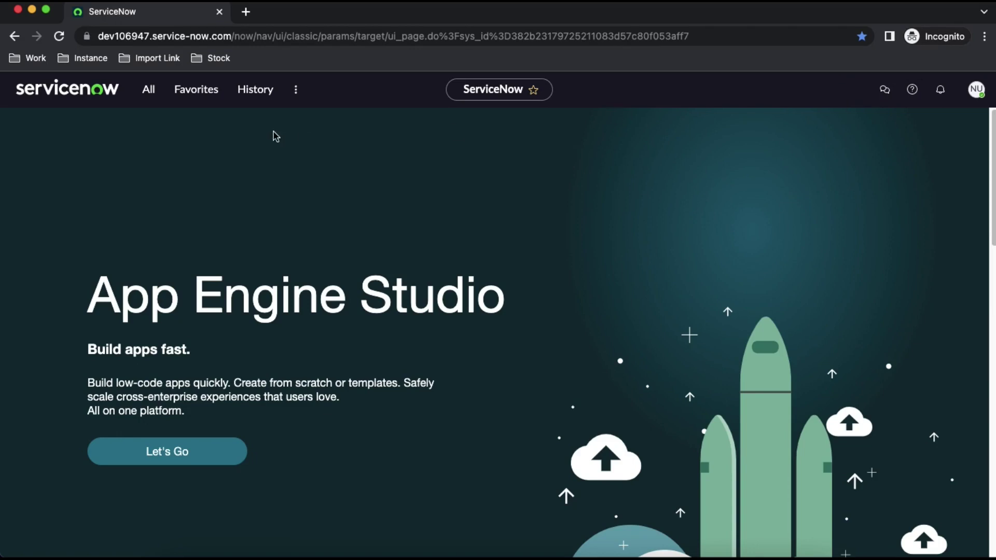
left_click(974, 94)
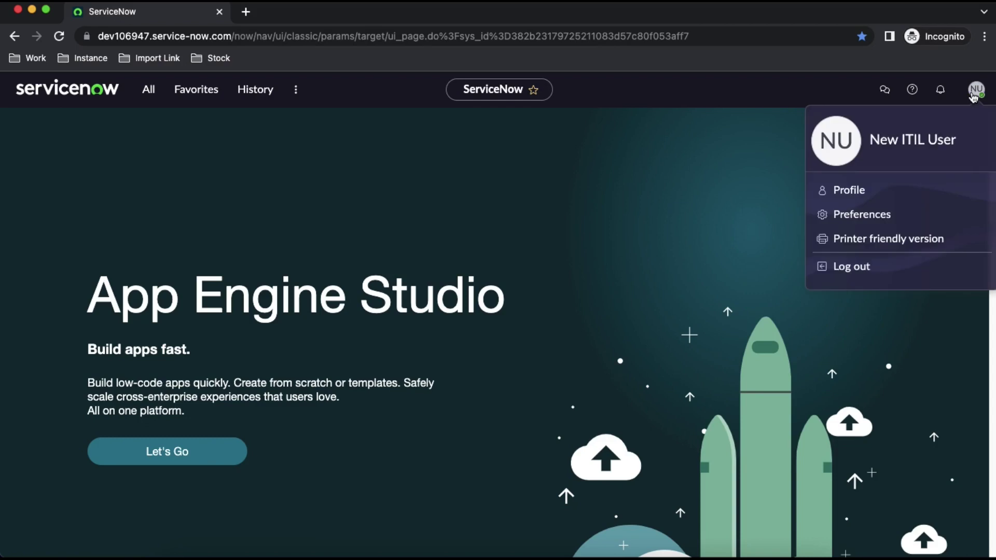
left_click(858, 193)
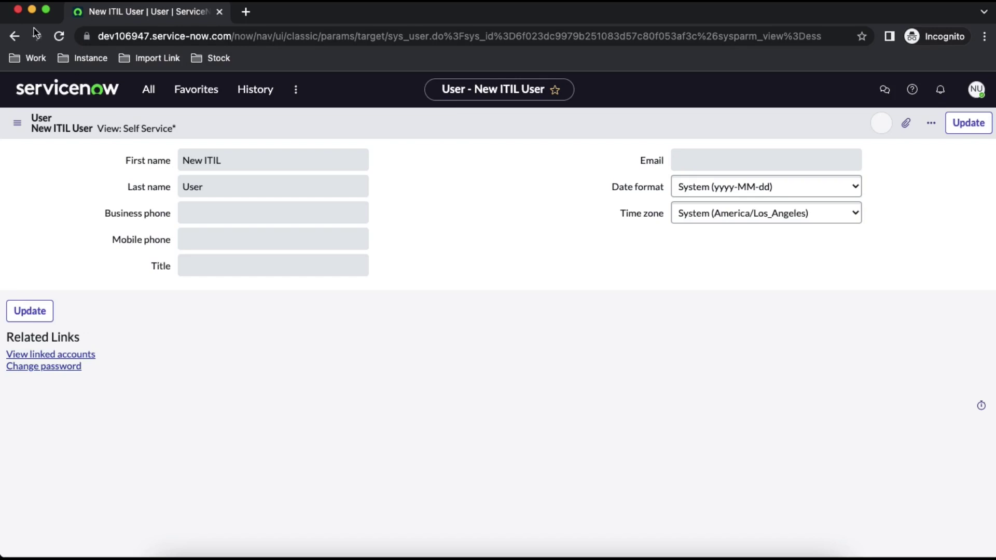
left_click(32, 9)
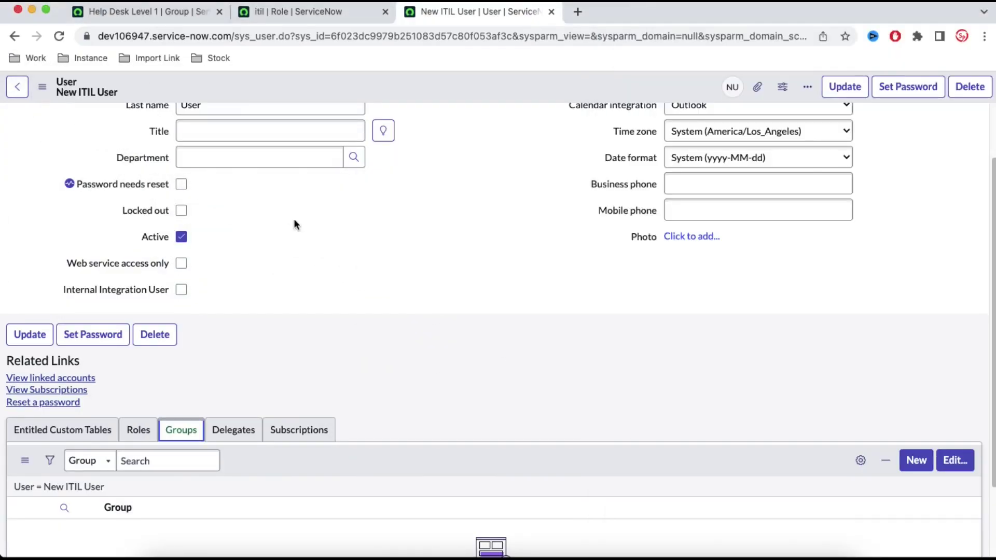
scroll(322, 240, "up", 3)
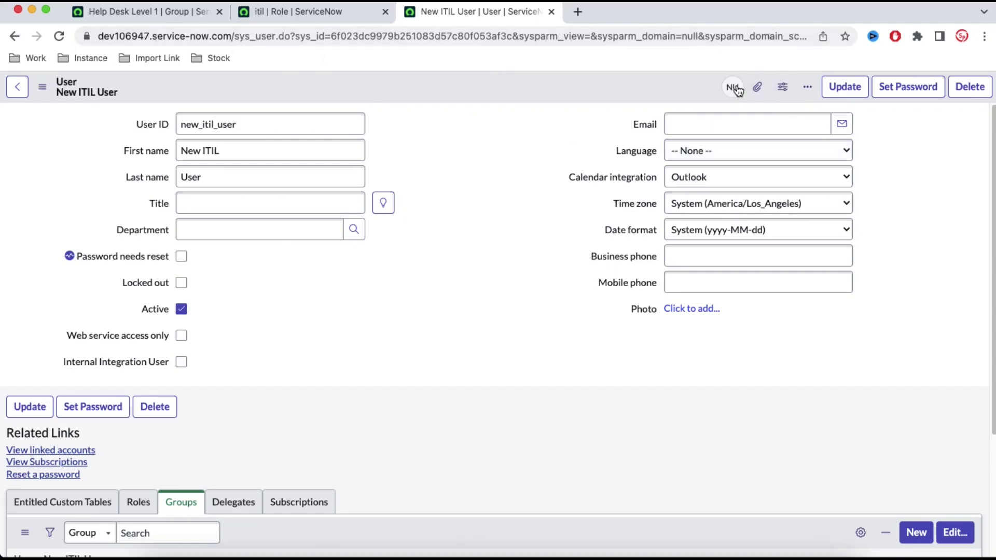
right_click(439, 557)
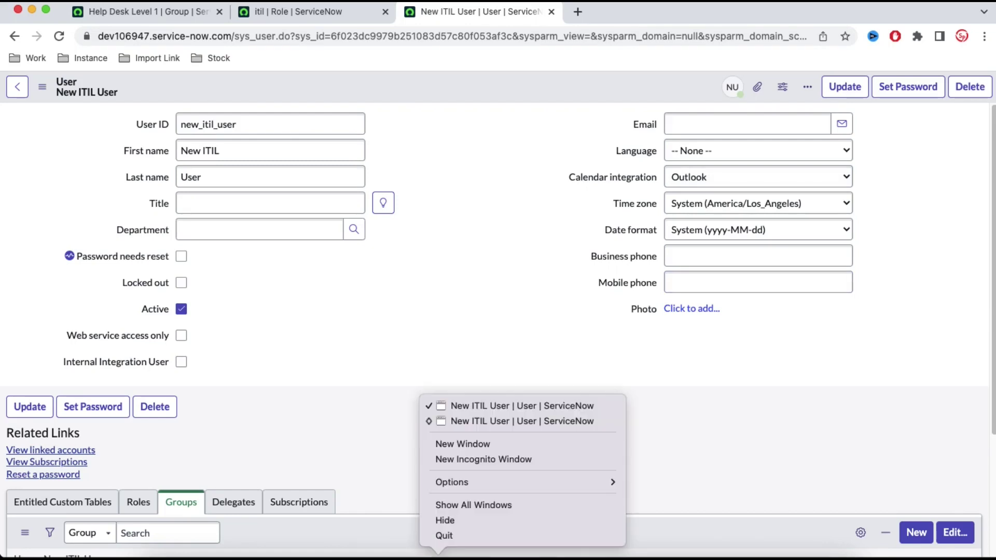
left_click(494, 421)
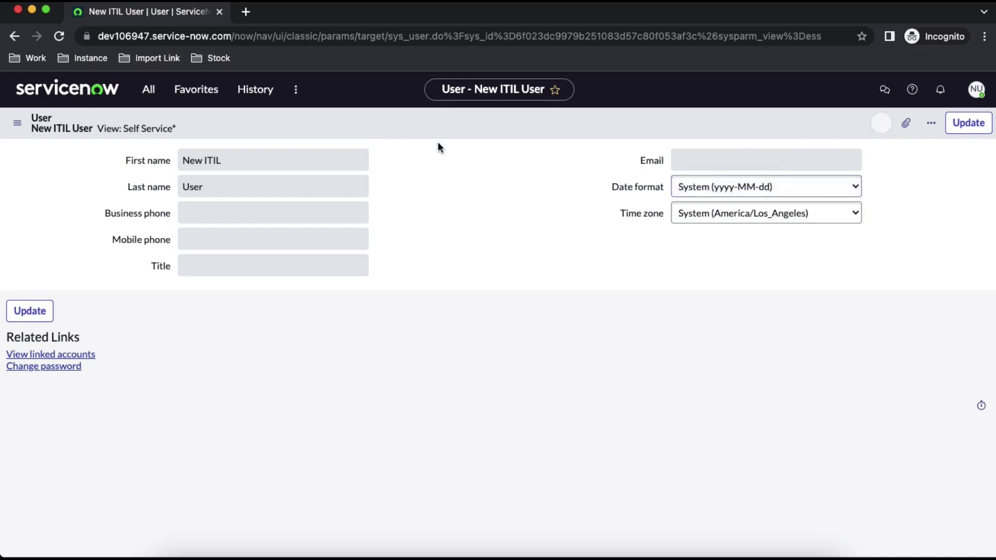
left_click(32, 10)
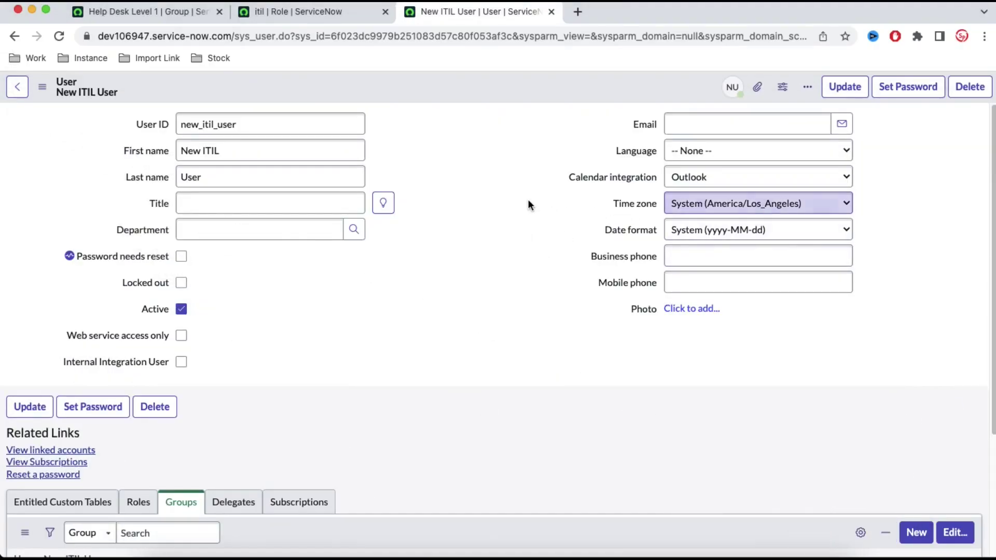
View the user's presence card, then return to Help Desk Level 1 and select its group name.
left_click(732, 89)
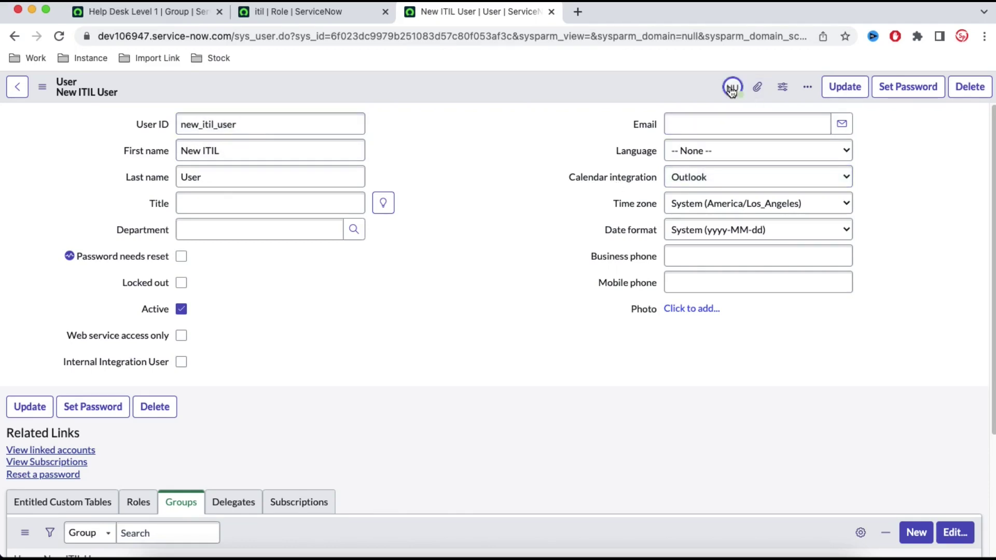
left_click(732, 89)
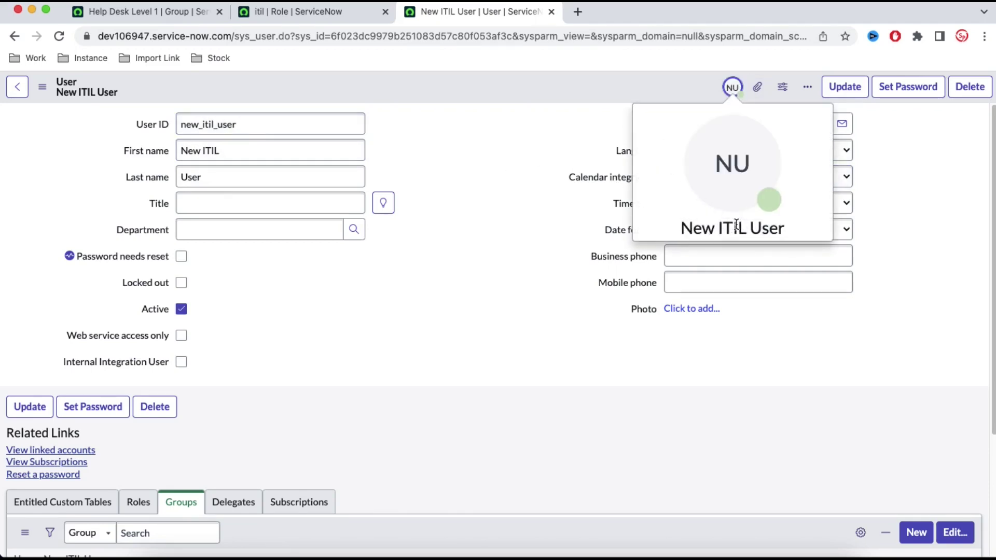
left_click(503, 174)
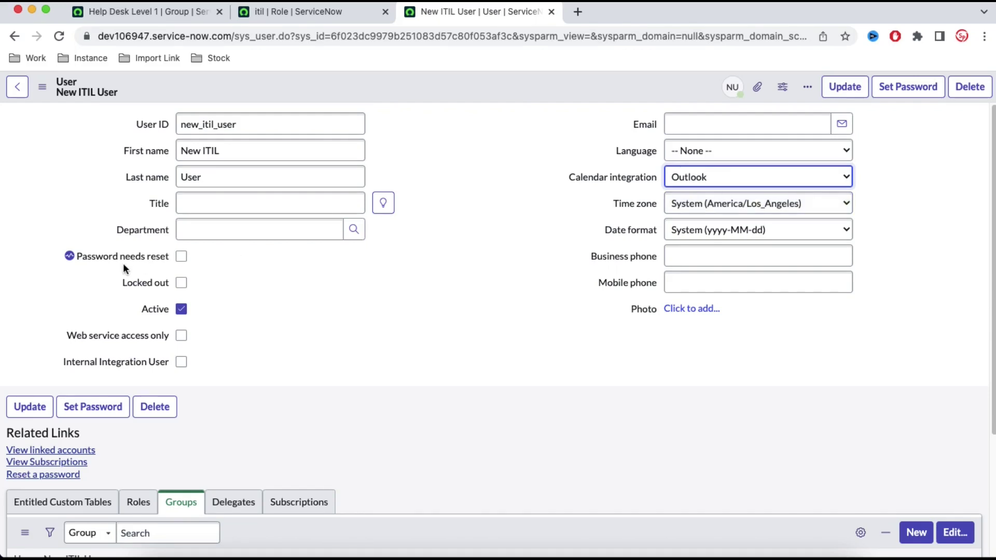
mouse_move(68, 256)
scroll(228, 272, "down", 3)
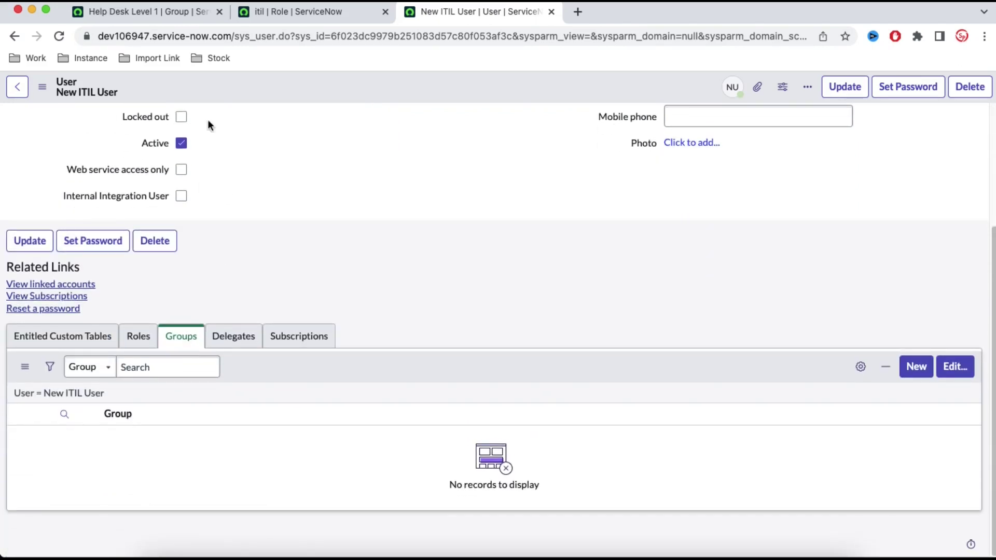
left_click(202, 11)
triple_click(422, 200)
key("super+c")
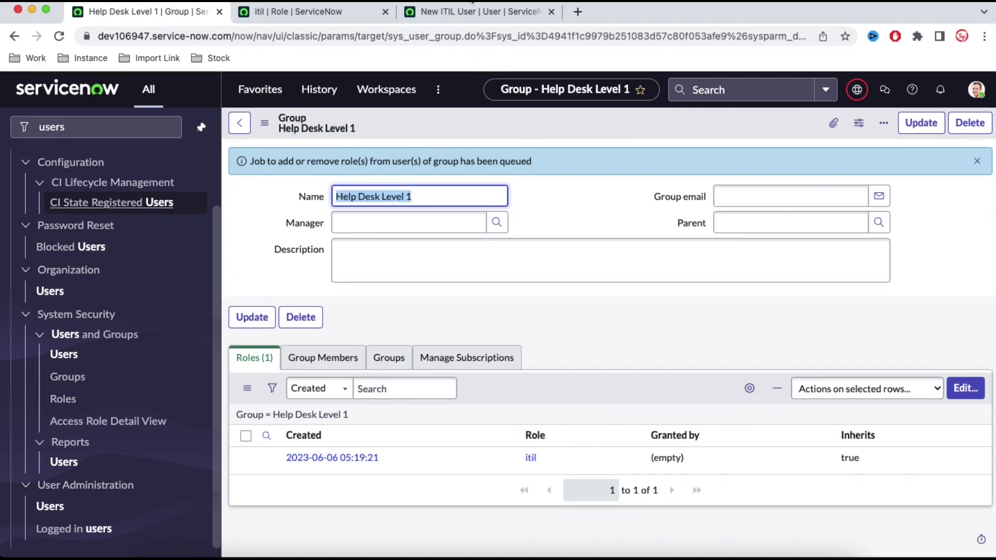
Add New ITIL User to the Help Desk Level 1 group via the Groups edit list and save.
left_click(469, 9)
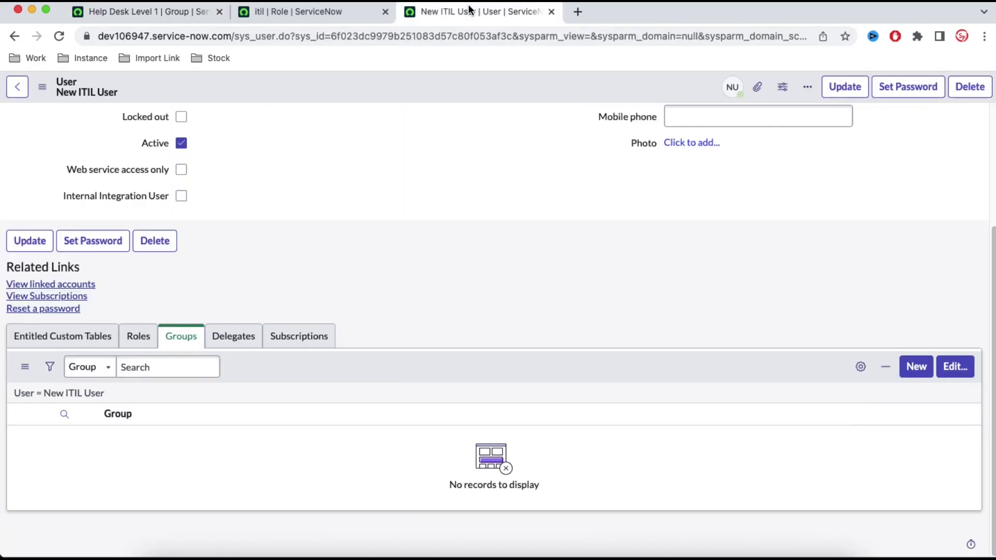
left_click(953, 368)
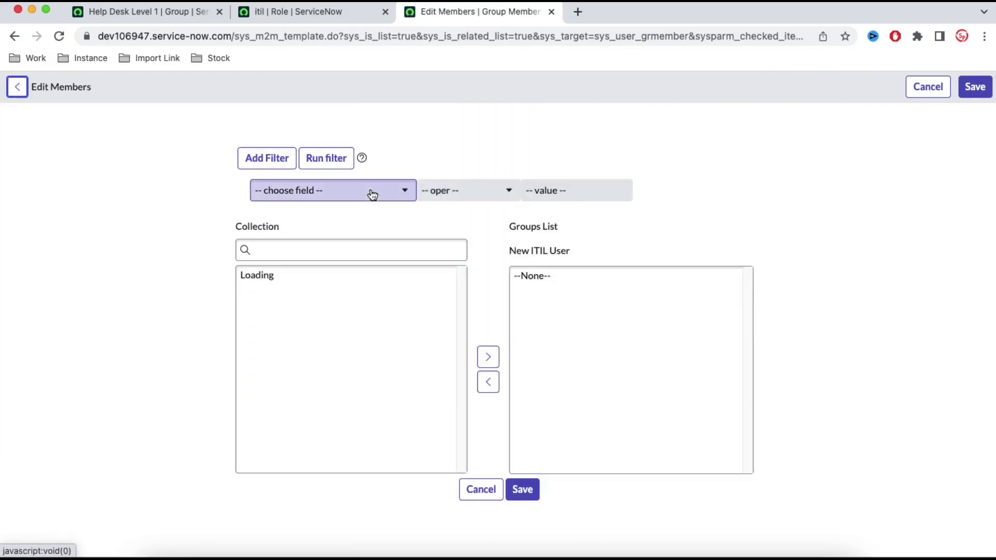
left_click(336, 248)
key("super+v")
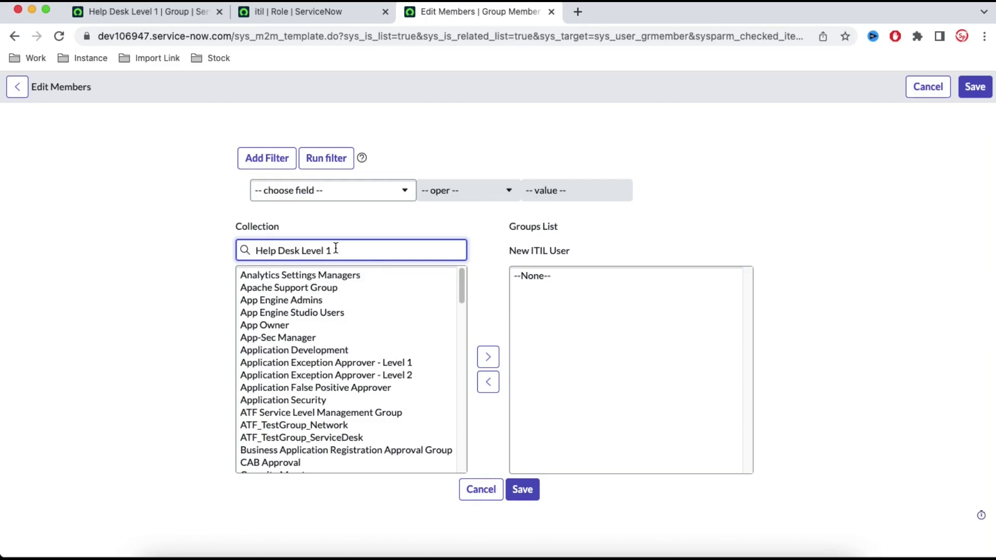
left_click(294, 276)
left_click(488, 358)
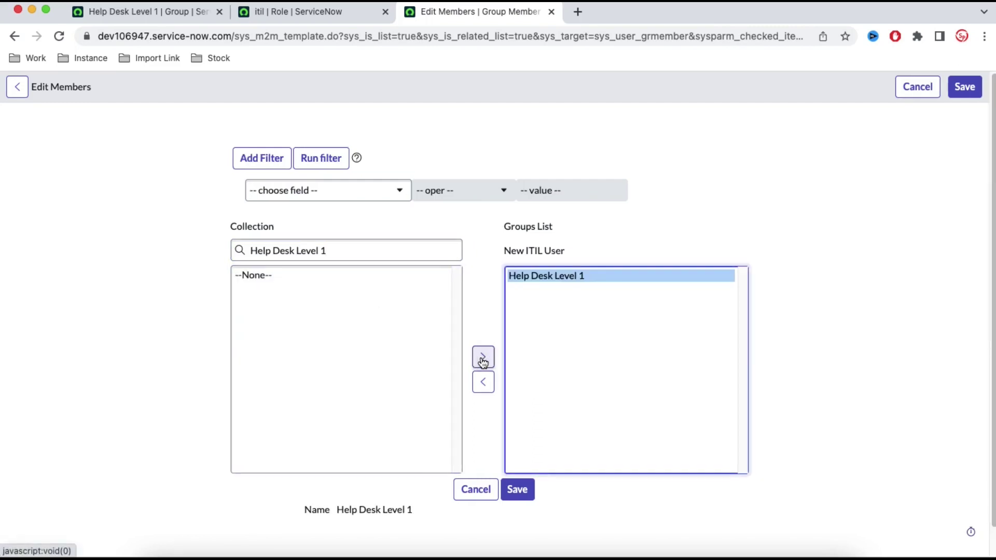
left_click(517, 490)
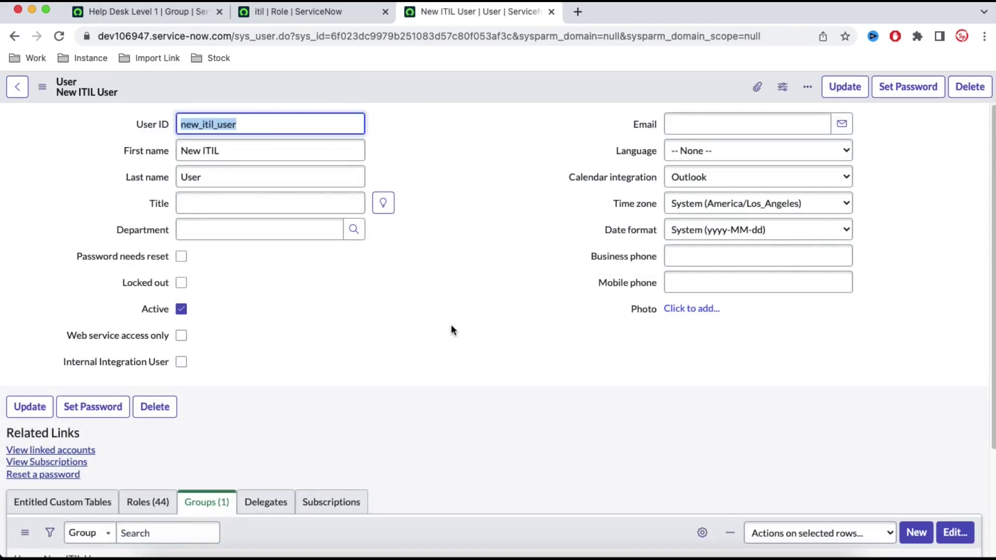
On New ITIL User's Roles tab, filter out the Inherited roles, then clear that filter.
scroll(451, 331, "down", 5)
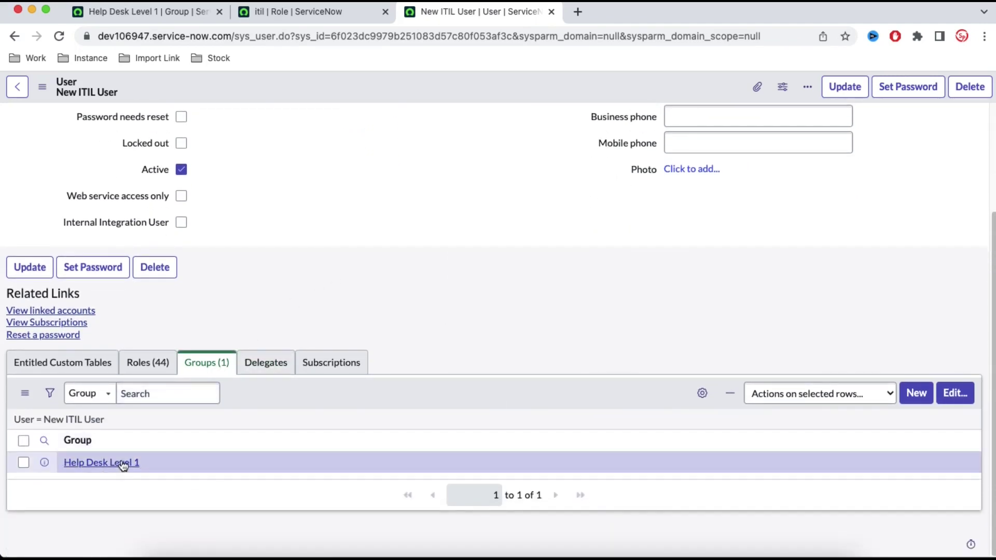
left_click(162, 371)
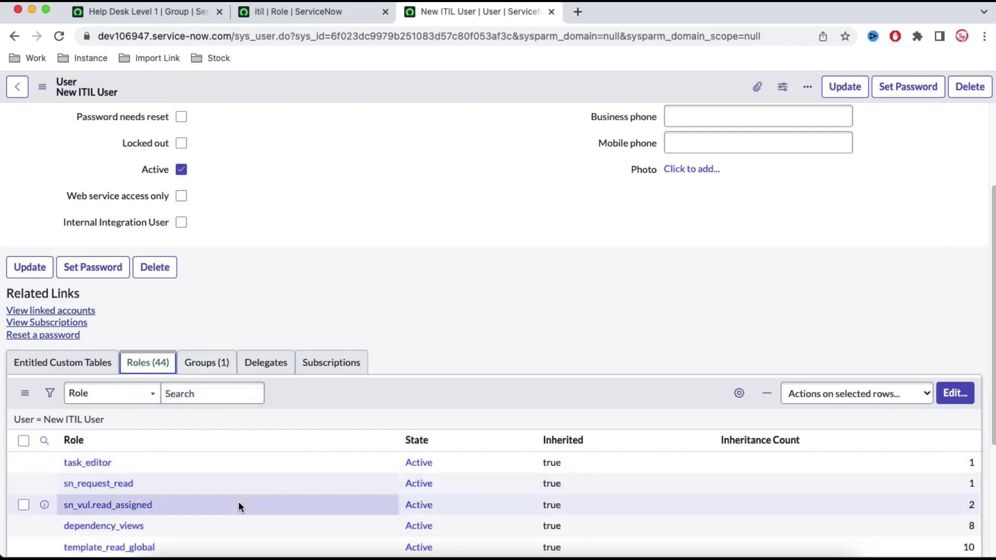
scroll(238, 503, "down", 6)
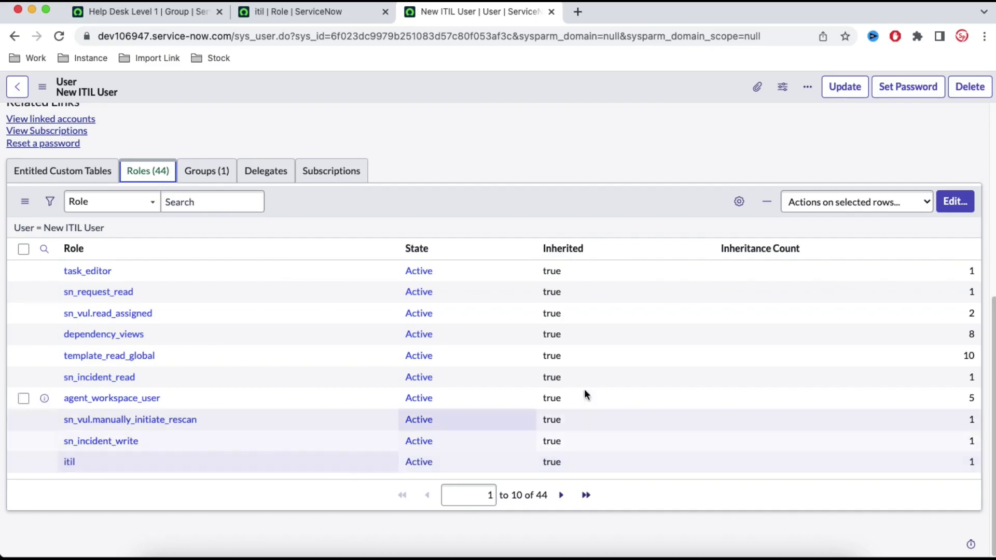
right_click(561, 272)
left_click(589, 301)
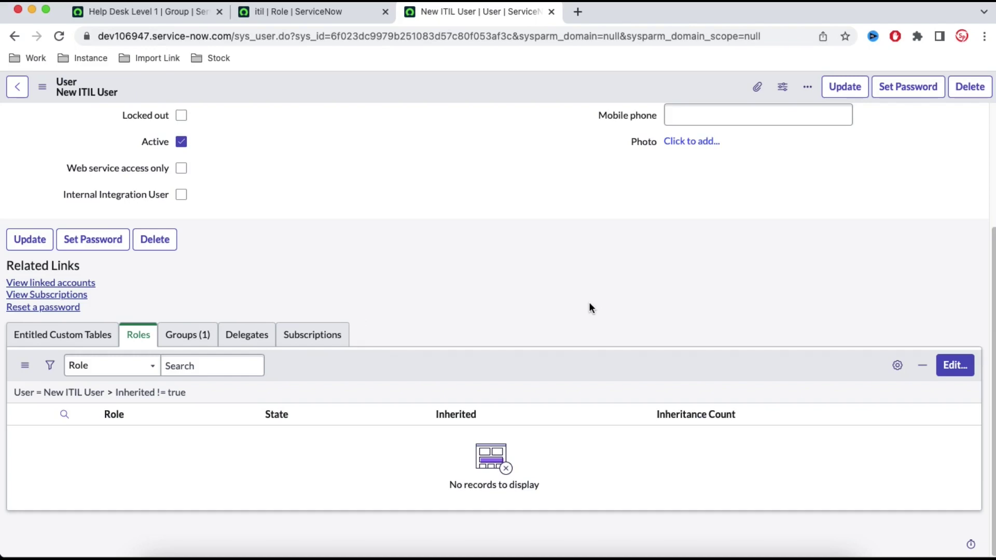
left_click(96, 392)
Review the user's Groups and Roles tabs and bring up column personalization for the Roles list.
scroll(592, 446, "down", 3)
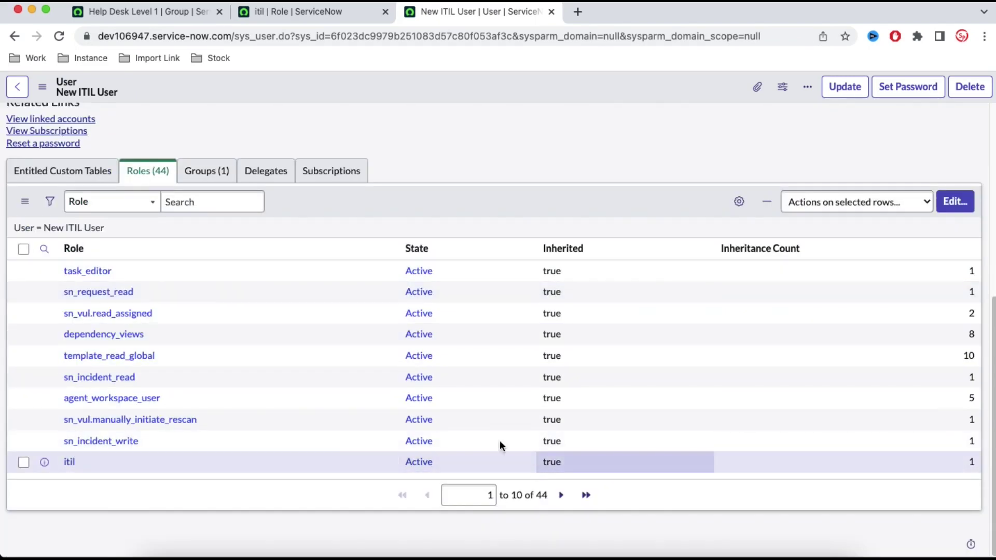
left_click(215, 174)
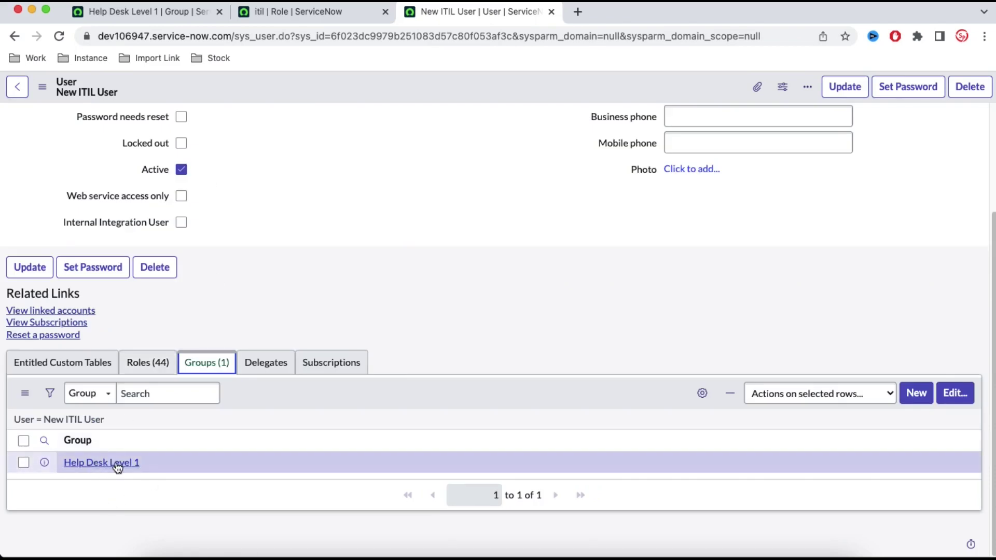
left_click(147, 363)
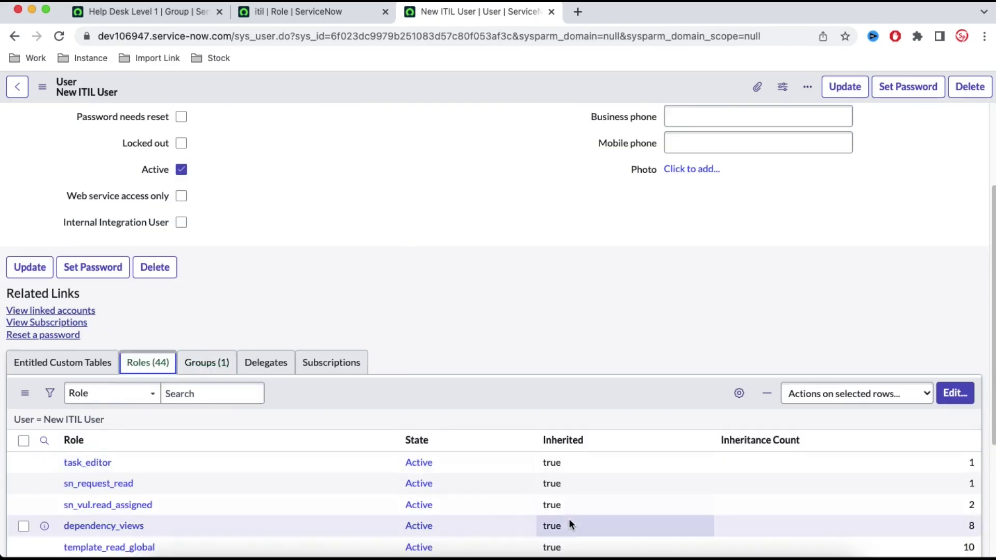
scroll(568, 518, "down", 5)
scroll(568, 519, "down", 1)
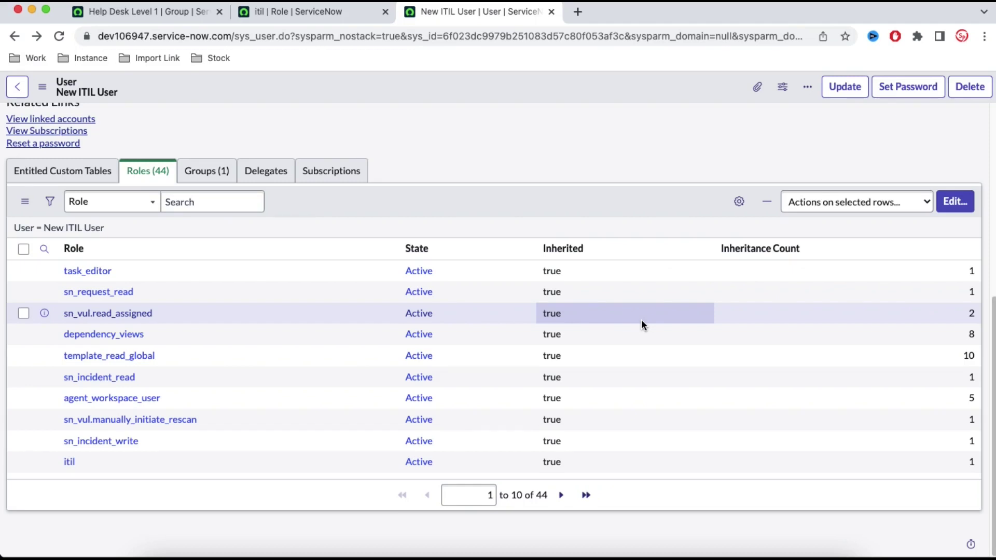
left_click(740, 202)
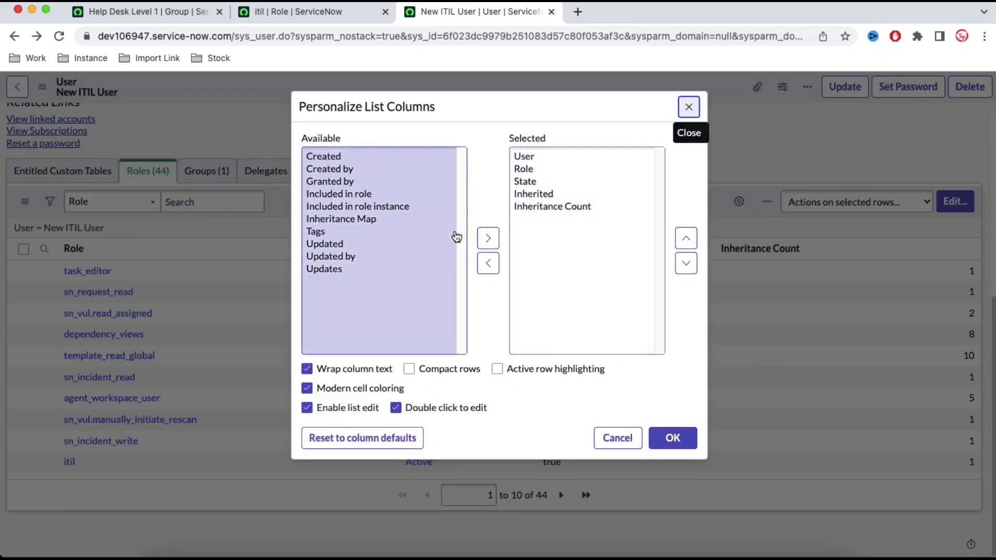
Add the Inheritance Map column to the user's Roles list.
double_click(353, 222)
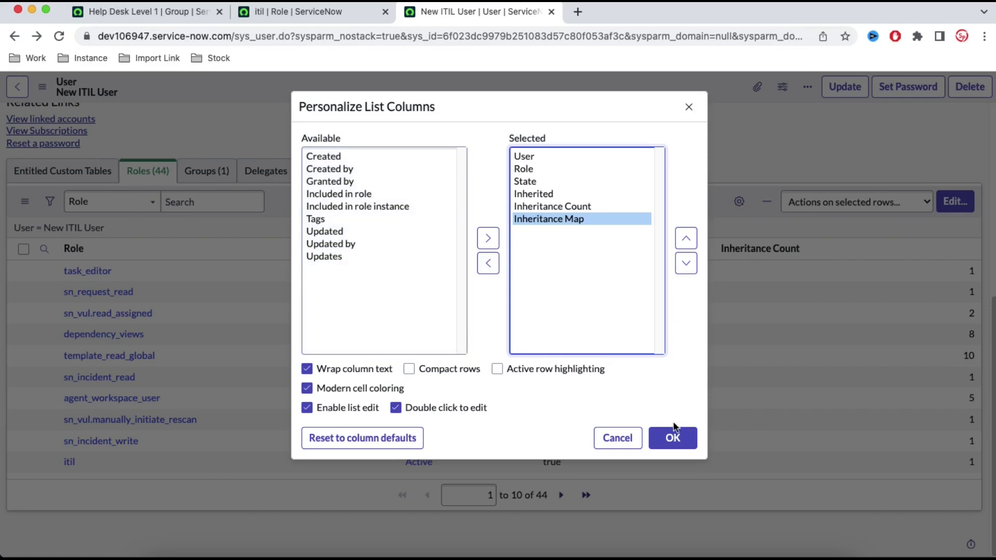
left_click(673, 438)
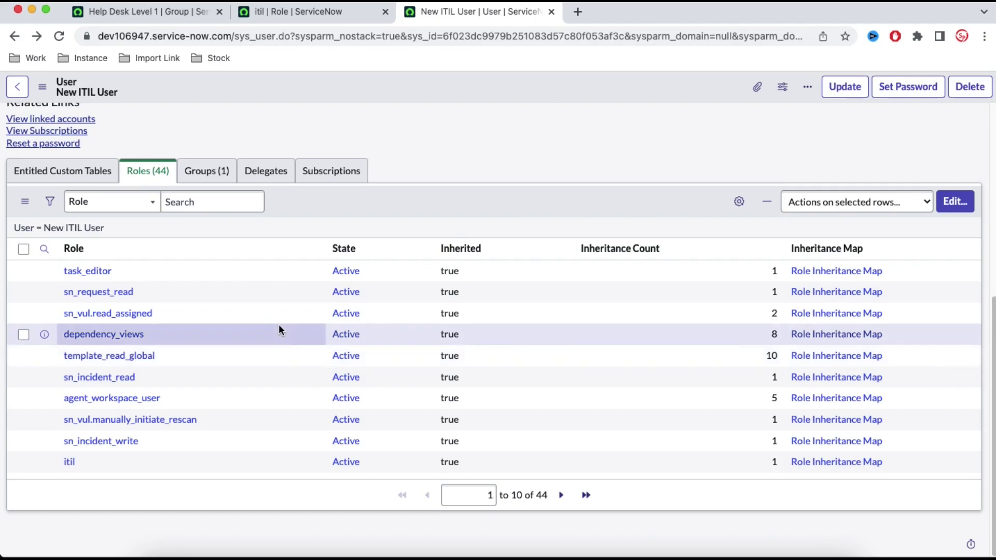
left_click_drag(125, 272, 60, 269)
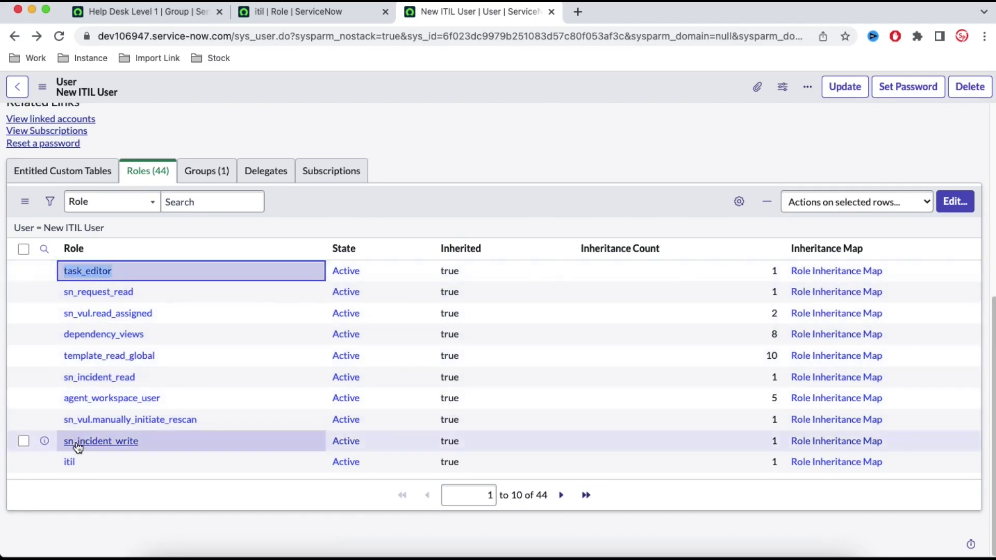
Return to the Roles tab and open the Role Inheritance Map for task_editor.
left_click(190, 173)
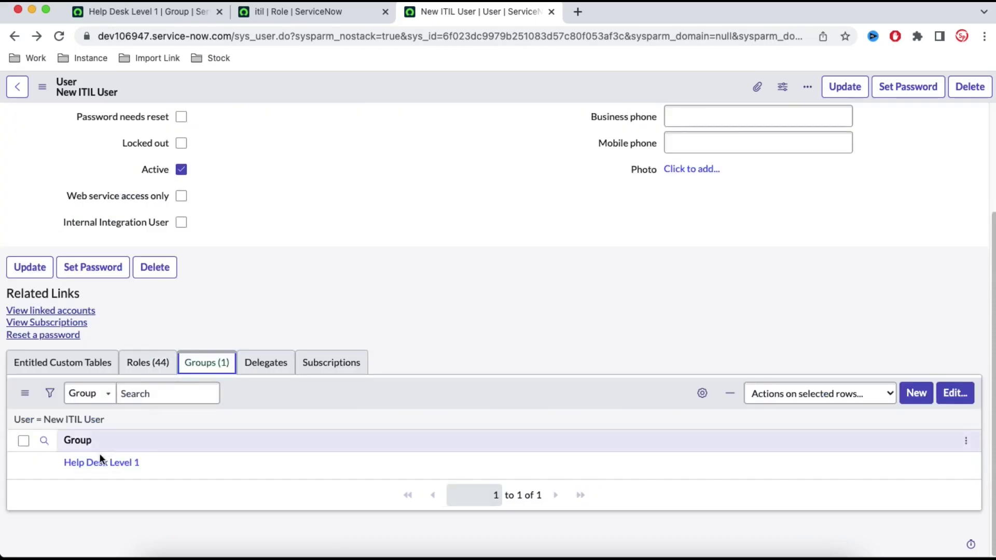
left_click(150, 366)
scroll(209, 477, "down", 4)
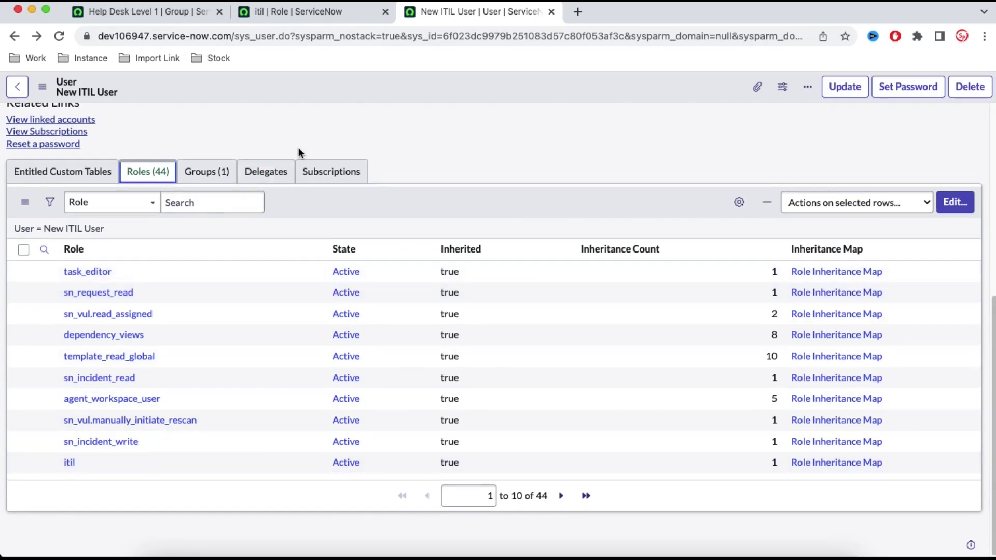
scroll(298, 147, "up", 6)
scroll(298, 148, "down", 6)
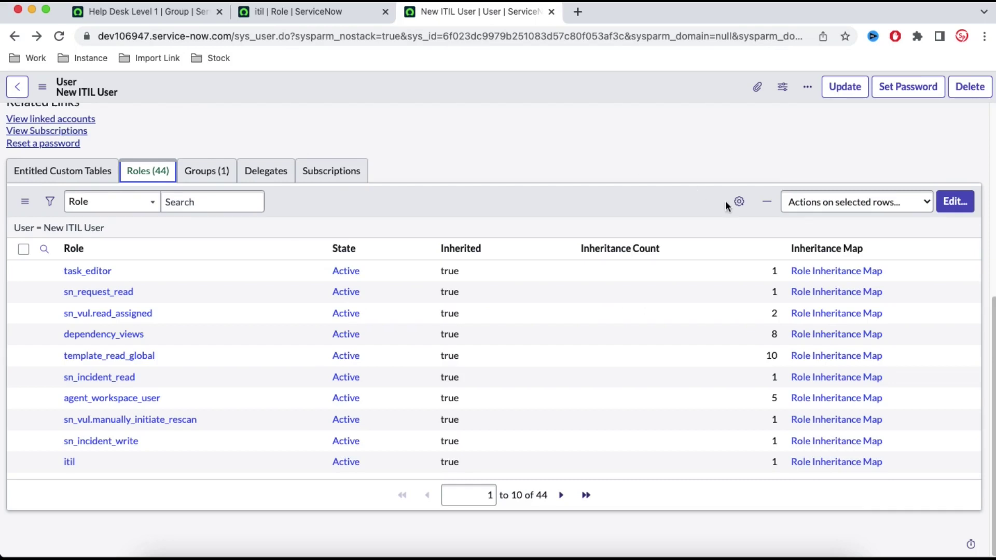
left_click(844, 278)
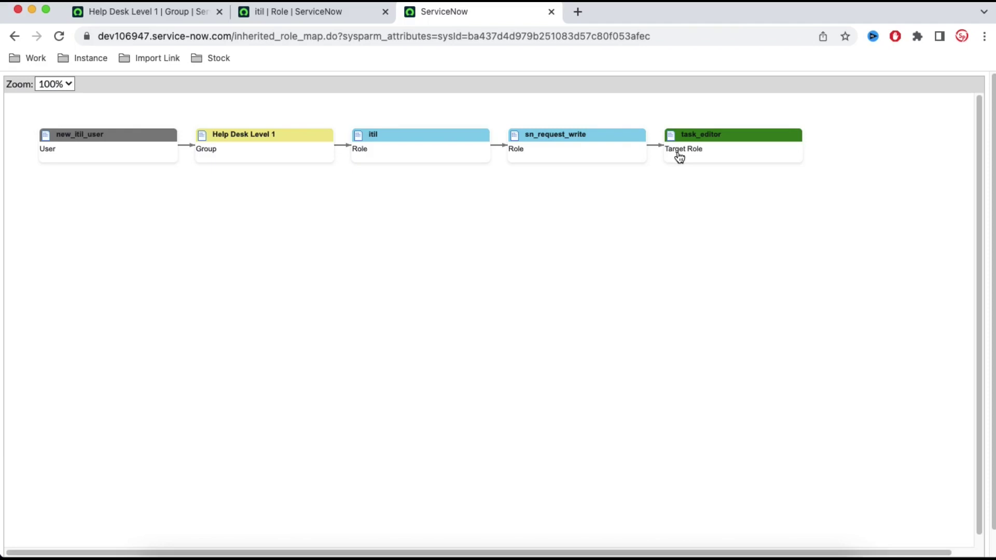
left_click(14, 35)
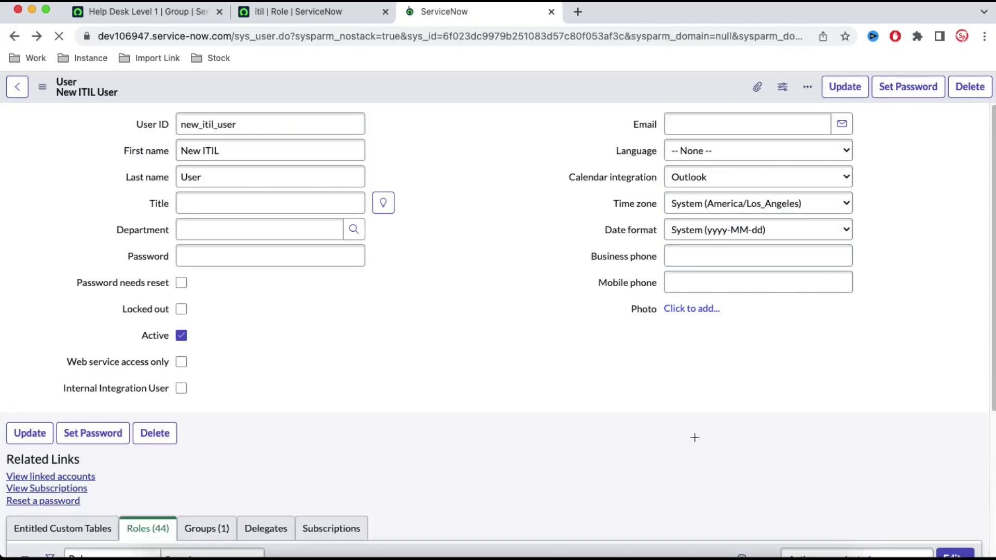
scroll(694, 441, "down", 6)
scroll(694, 437, "down", 1)
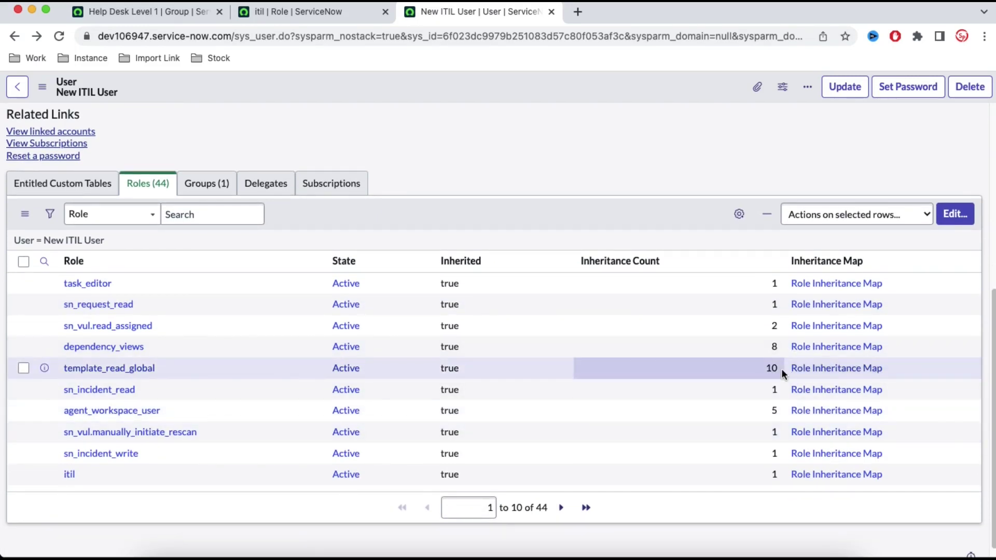
left_click(811, 374)
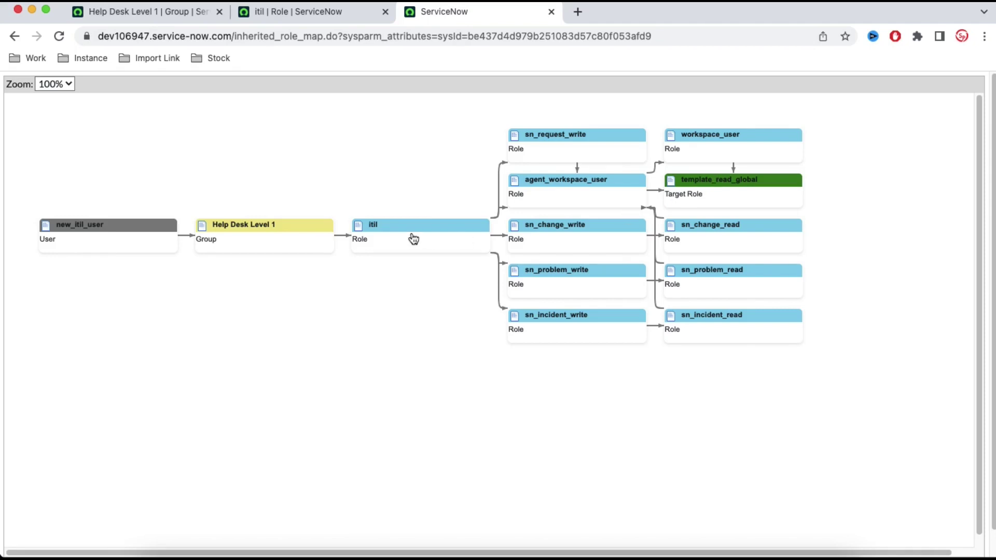
left_click(338, 17)
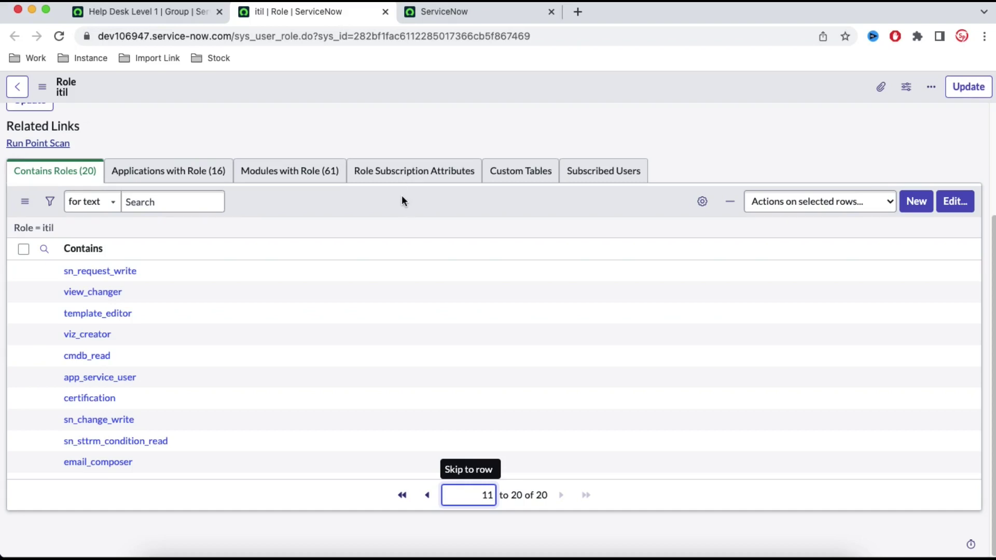
scroll(402, 201, "up", 1)
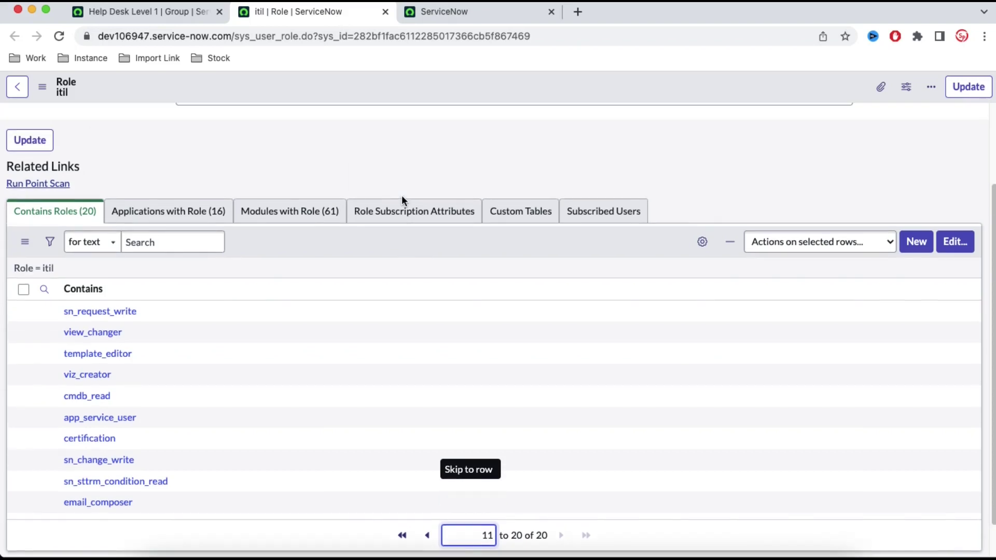
scroll(239, 157, "up", 3)
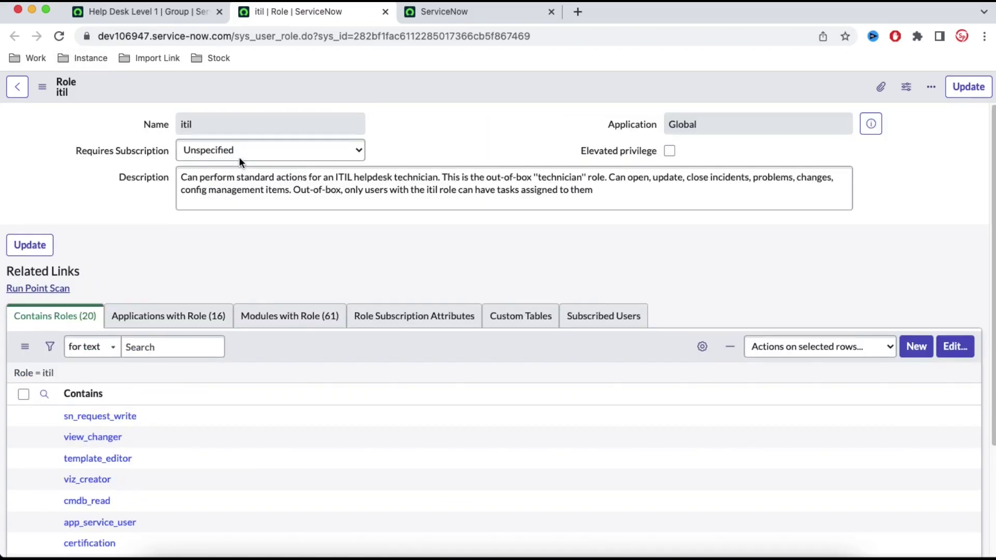
left_click(451, 12)
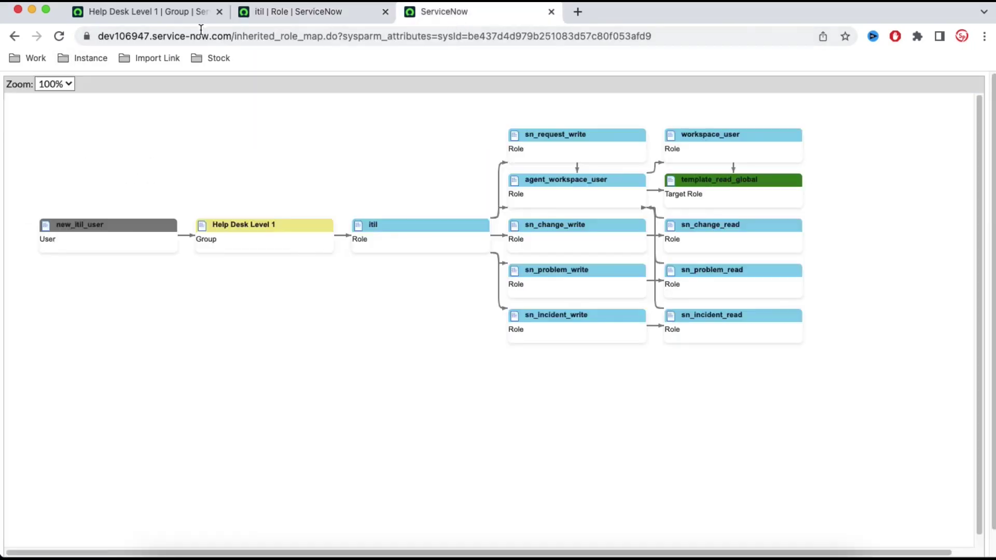
left_click(18, 37)
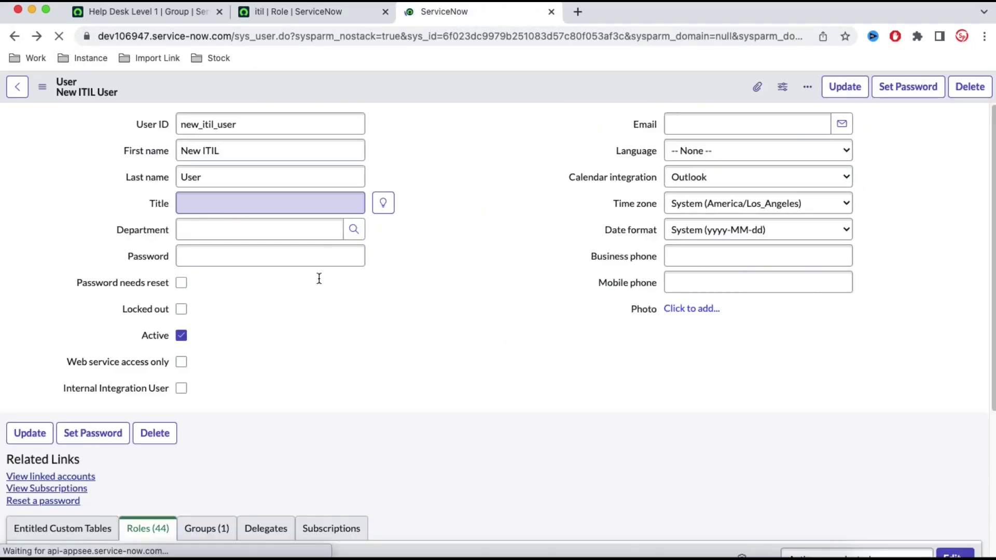
scroll(371, 425, "down", 1)
scroll(376, 437, "down", 3)
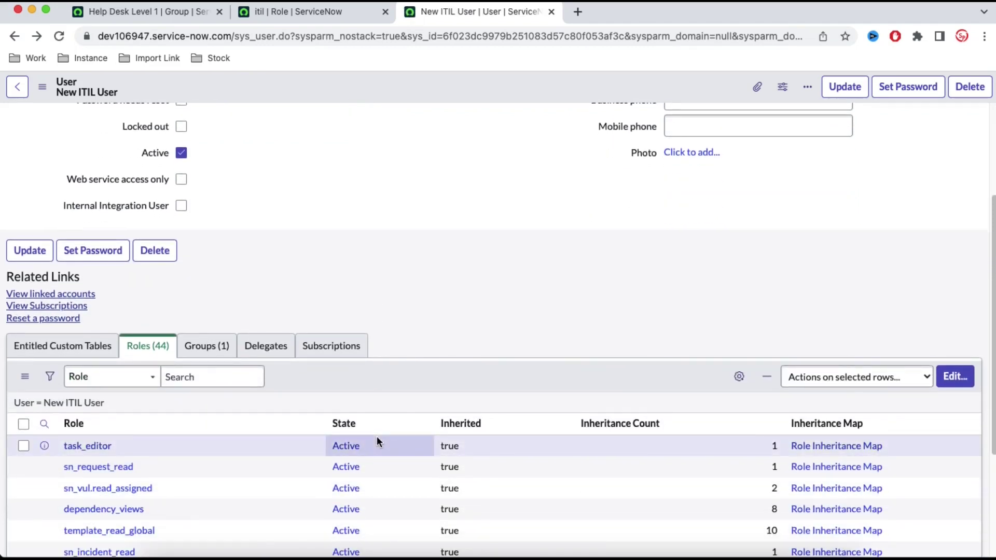
Bring the incognito New ITIL User window forward, reload its profile page, and open the NU account menu.
right_click(437, 558)
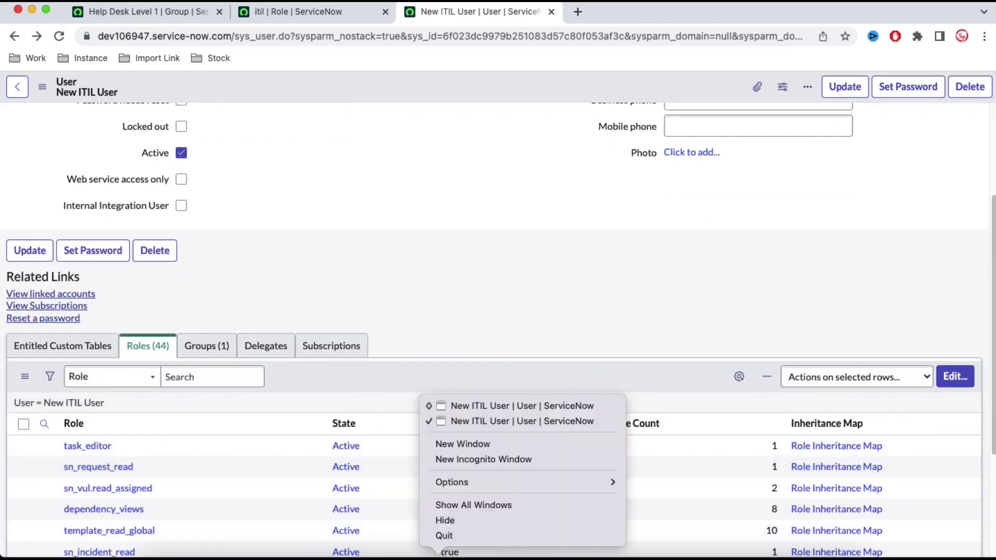
left_click(469, 407)
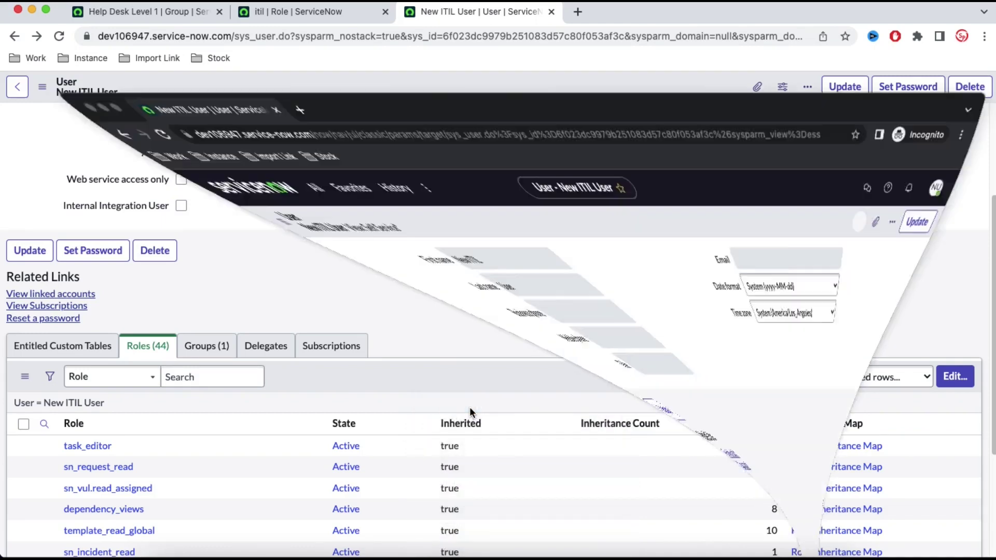
left_click(60, 35)
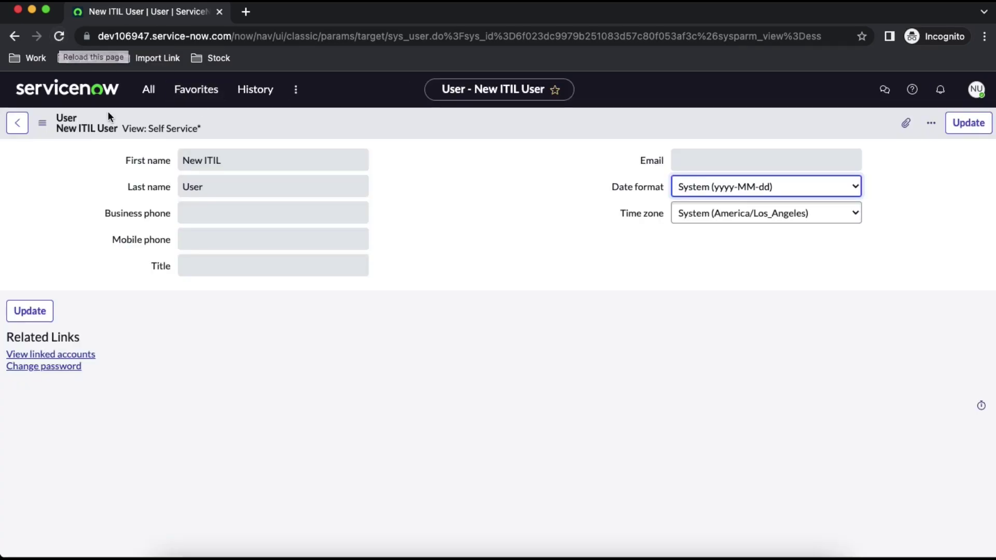
left_click(977, 89)
Log out and paste the new user's ID from the CotEditor notes into User name.
left_click(857, 267)
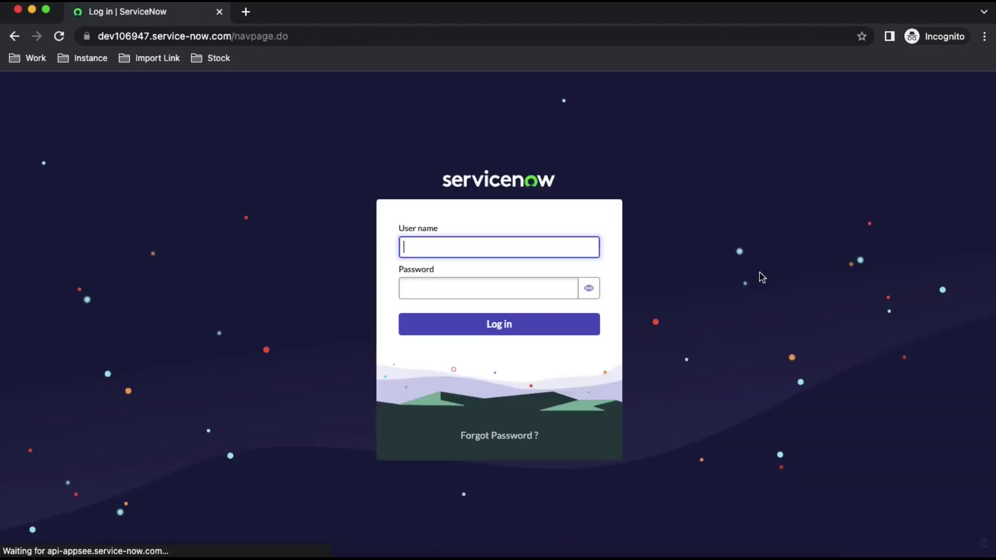
key("super+Tab")
left_click_drag(685, 441, 613, 443)
key("super+c")
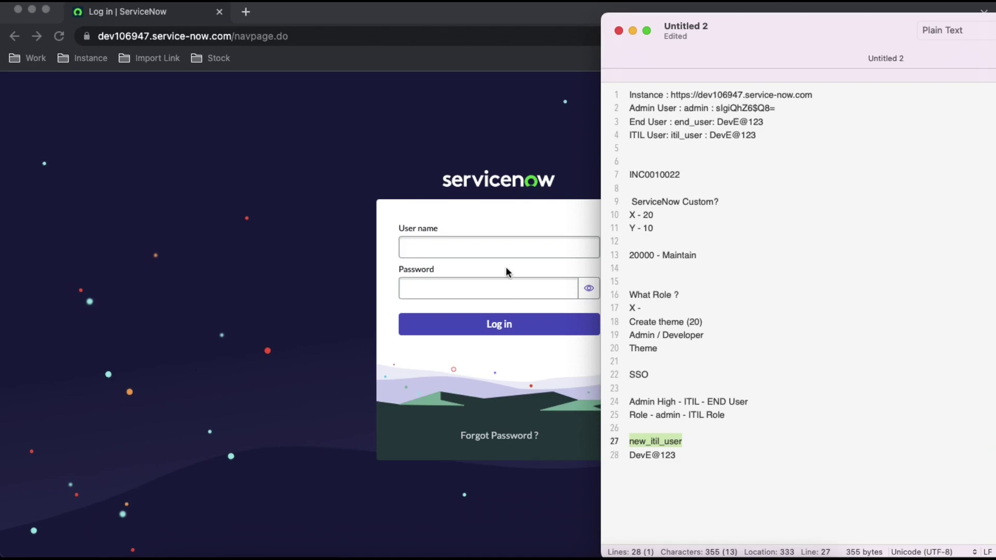
left_click(493, 217)
key("super+v")
key("Tab")
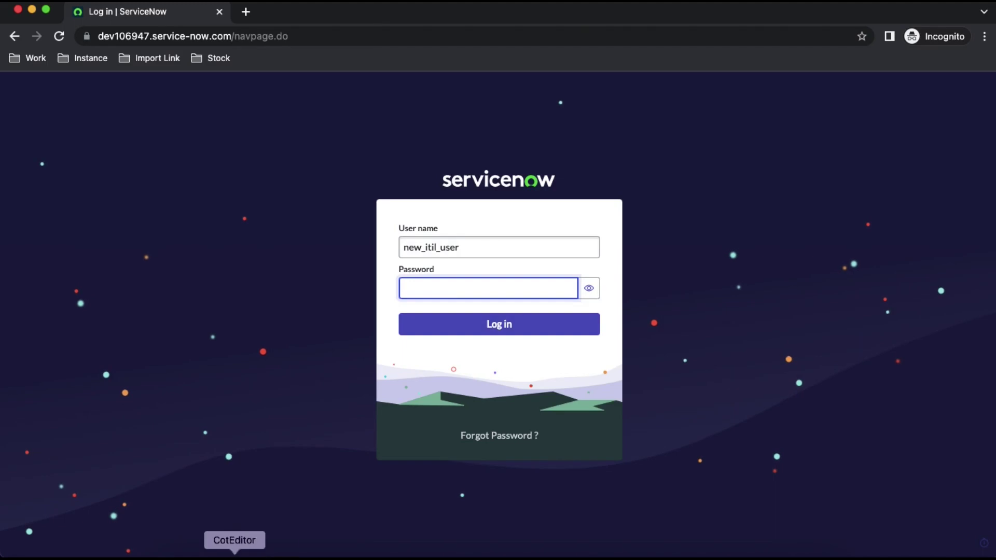
Copy the new user's password from the notes into Password and sign in.
left_click(239, 551)
left_click_drag(681, 457, 628, 455)
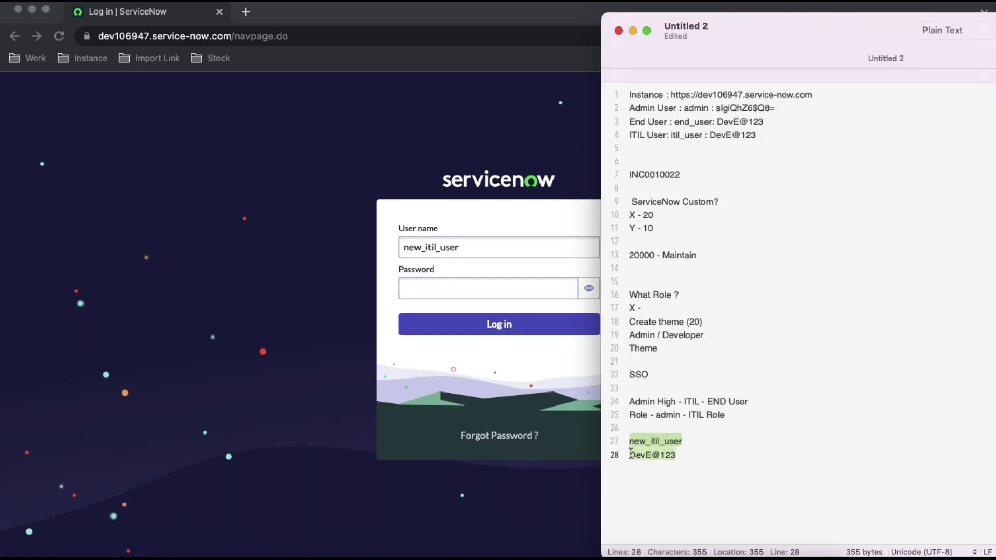
key("super+c")
left_click(486, 219)
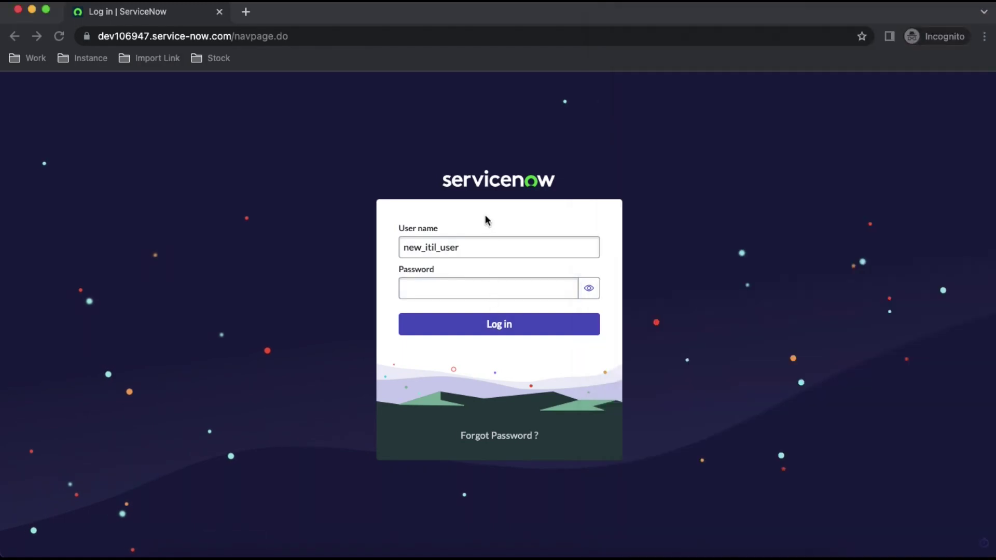
key("super+v")
left_click(483, 328)
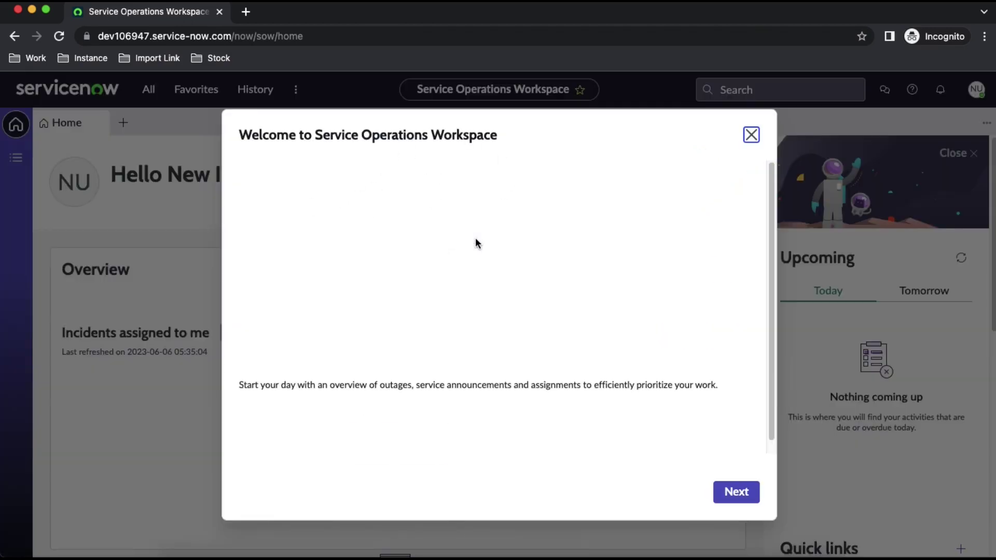
Dismiss the workspace welcome dialog, pin the All navigation menu, and collapse Self-Service.
left_click(751, 134)
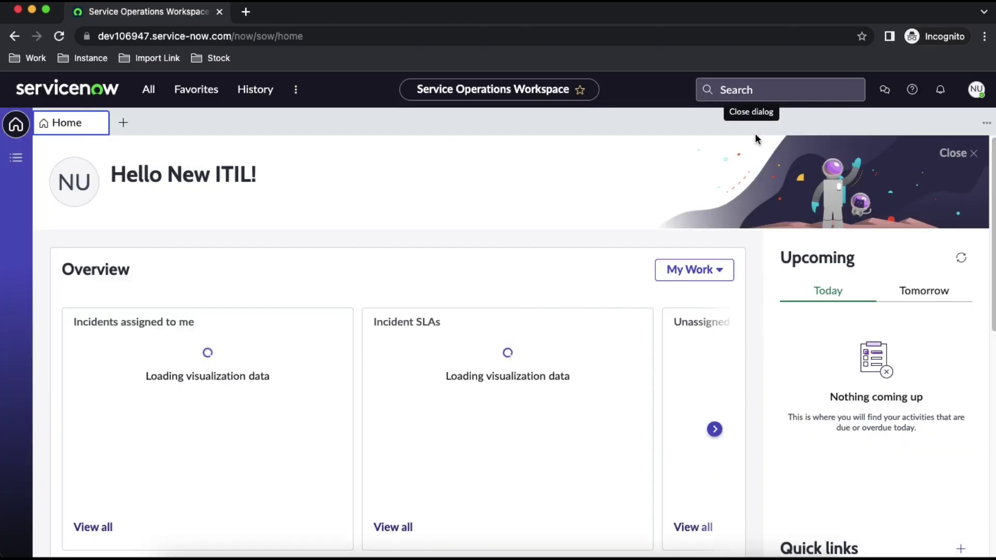
left_click(784, 95)
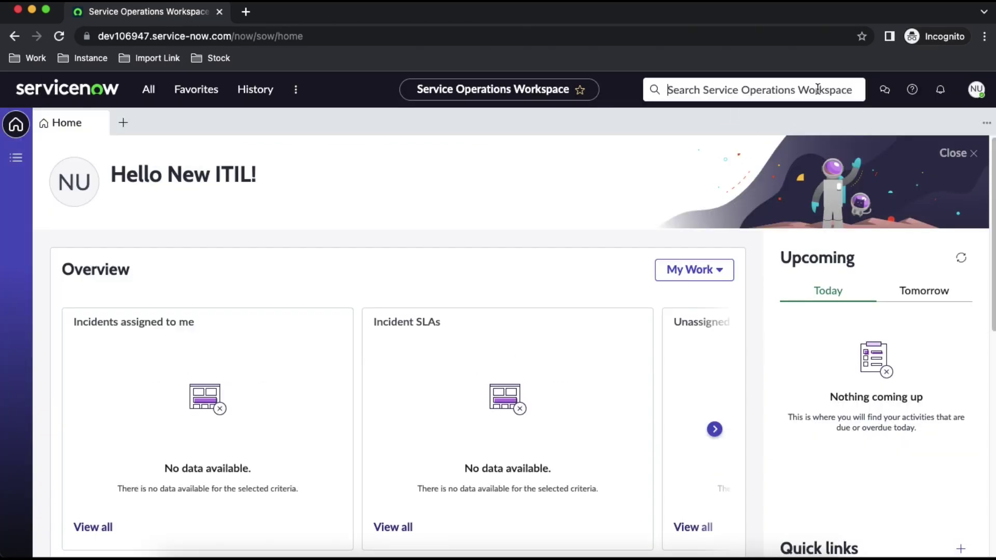
left_click(148, 90)
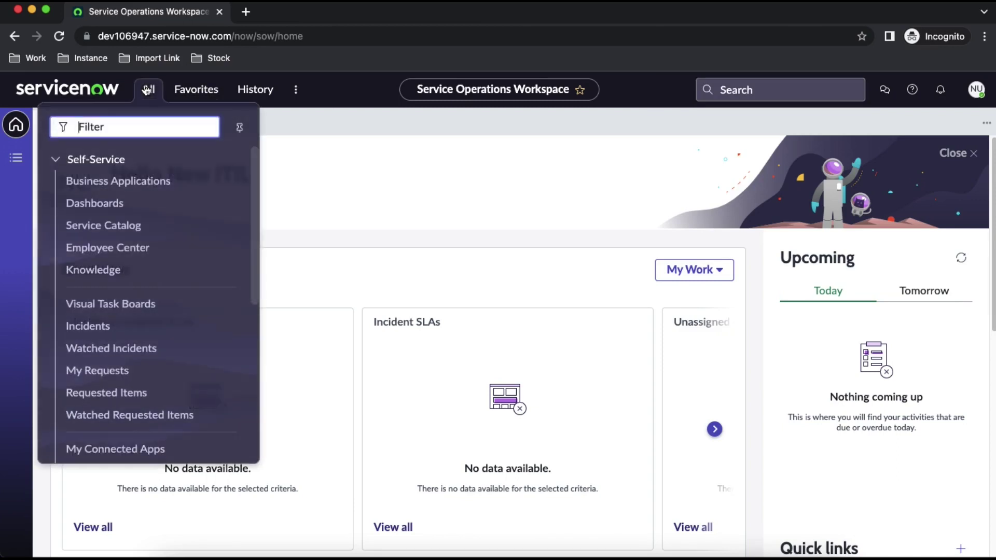
left_click(238, 126)
scroll(85, 301, "down", 5)
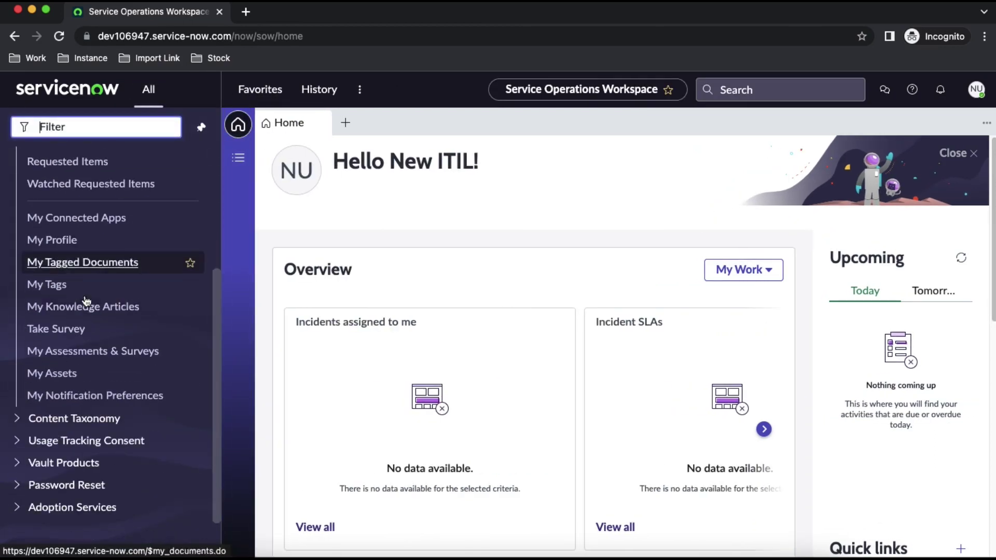
scroll(86, 301, "up", 5)
left_click(17, 159)
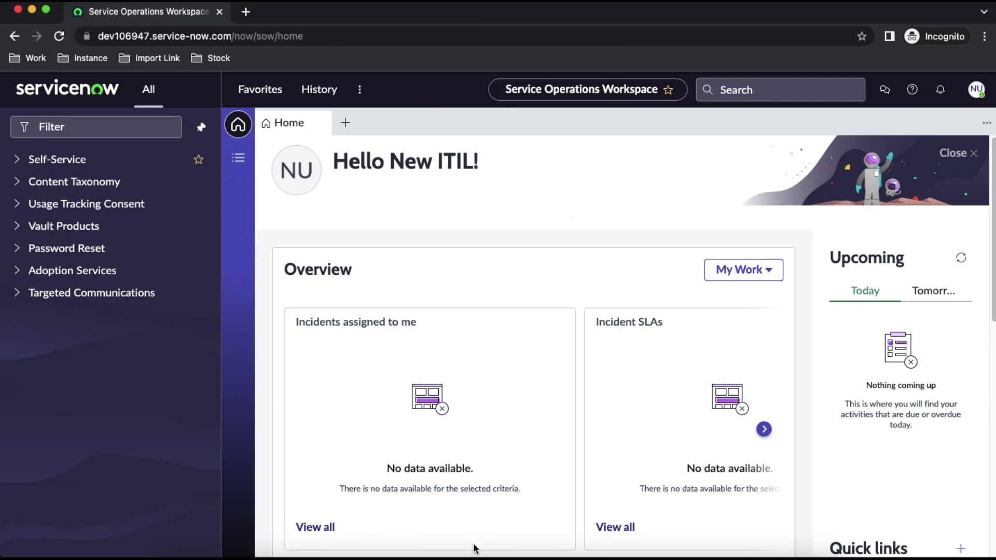
In the admin window, open the new_itil_user record from the Users list.
right_click(454, 555)
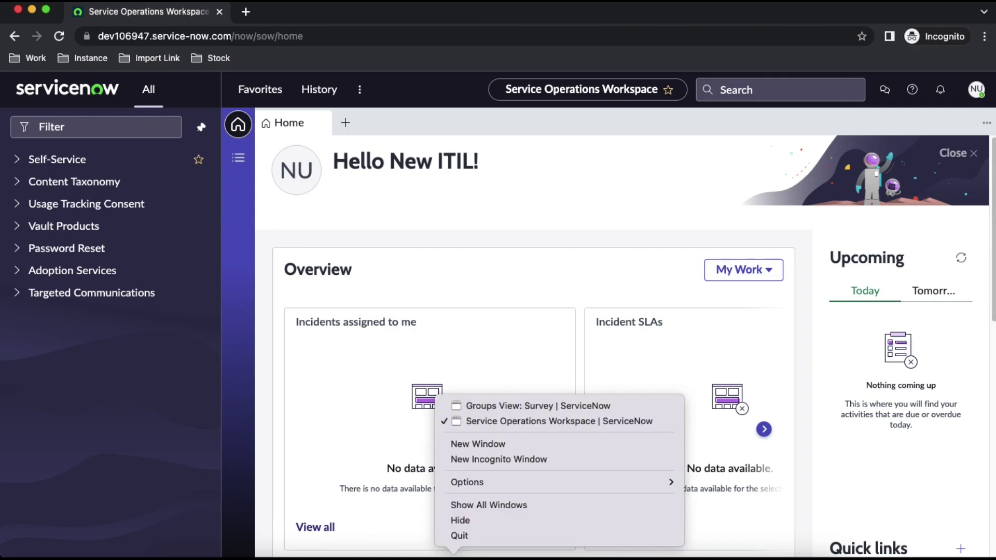
left_click(488, 405)
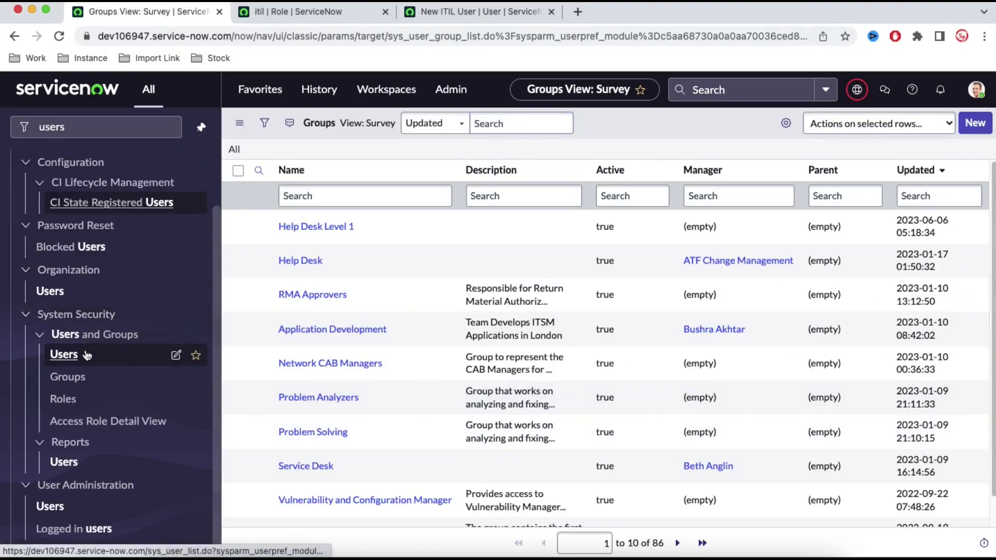
left_click(86, 355)
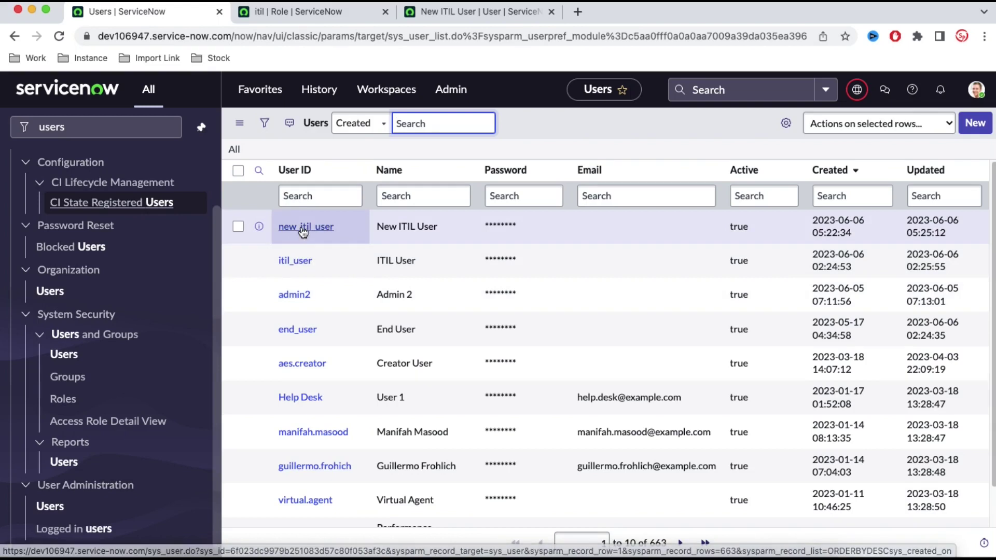
left_click(301, 227)
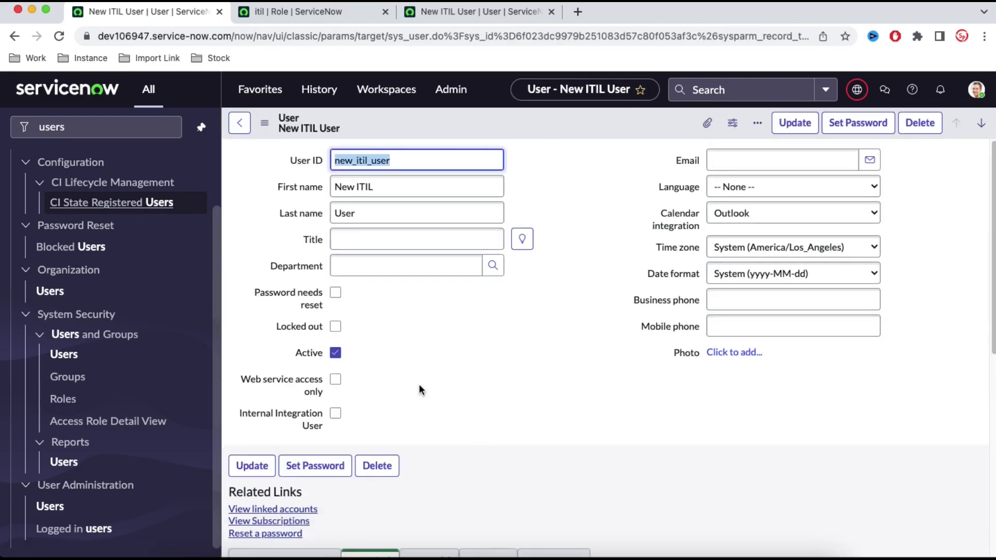
Tick Locked out on new_itil_user, save the record, and return to the user's workspace window.
left_click(336, 327)
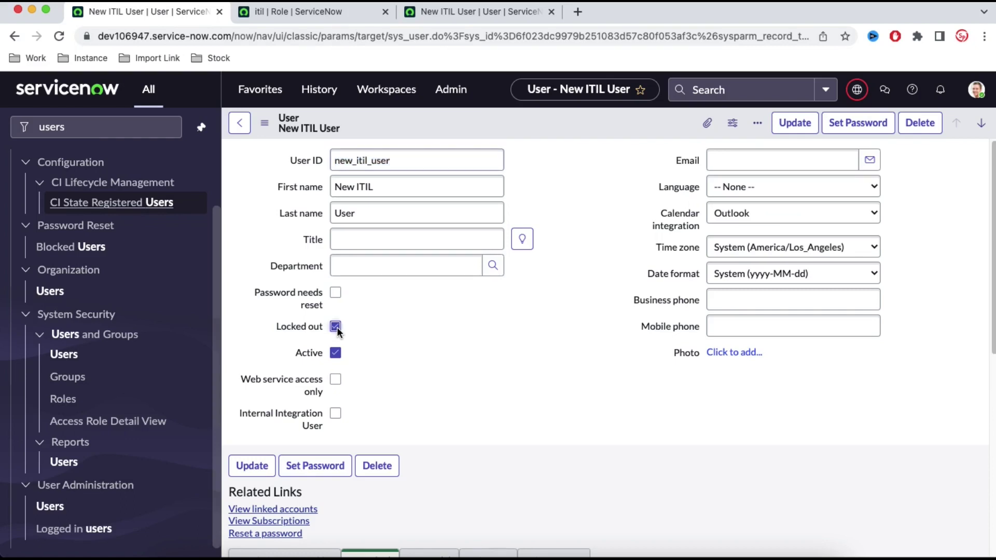
right_click(469, 121)
left_click(483, 128)
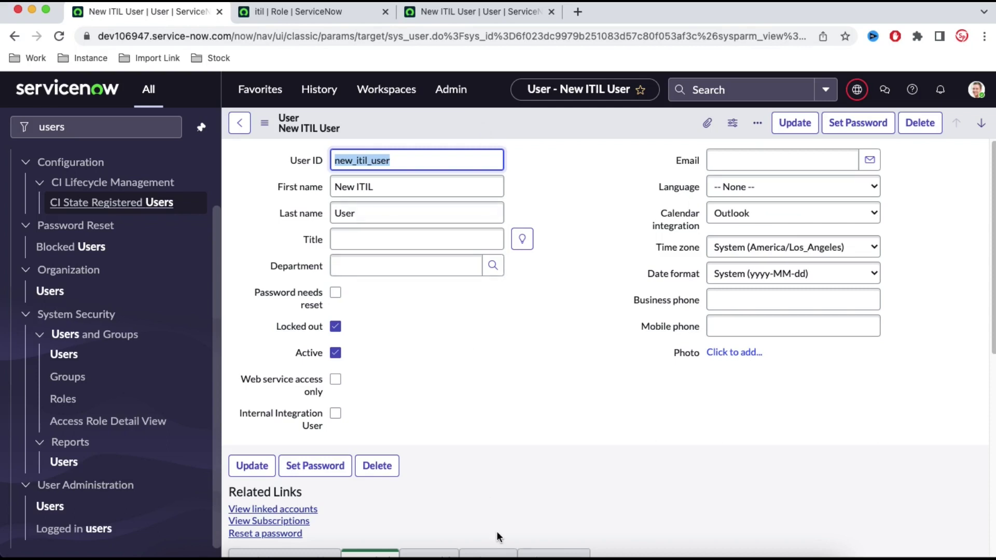
right_click(454, 551)
left_click(521, 422)
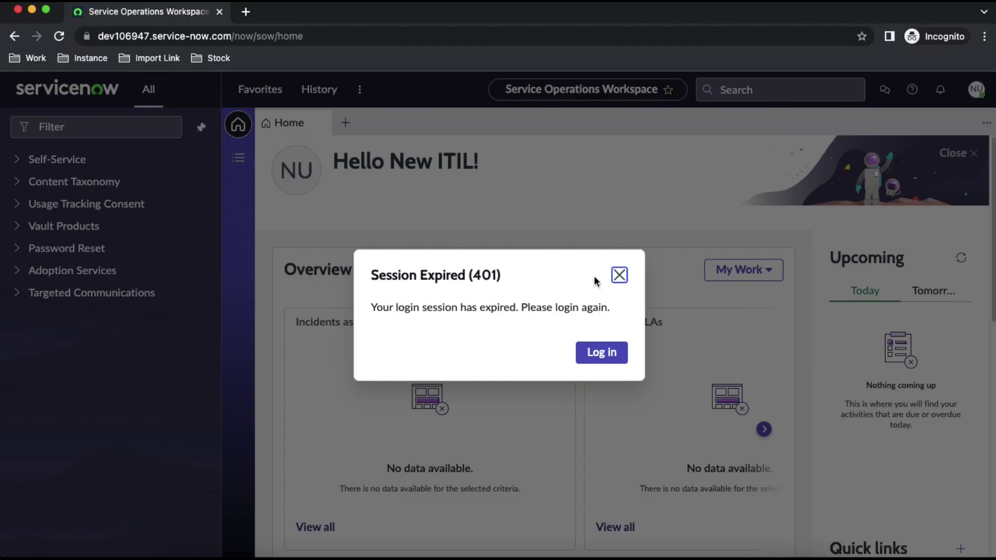
Try signing in again as the locked-out new_itil_user with the password from the notes.
left_click(605, 358)
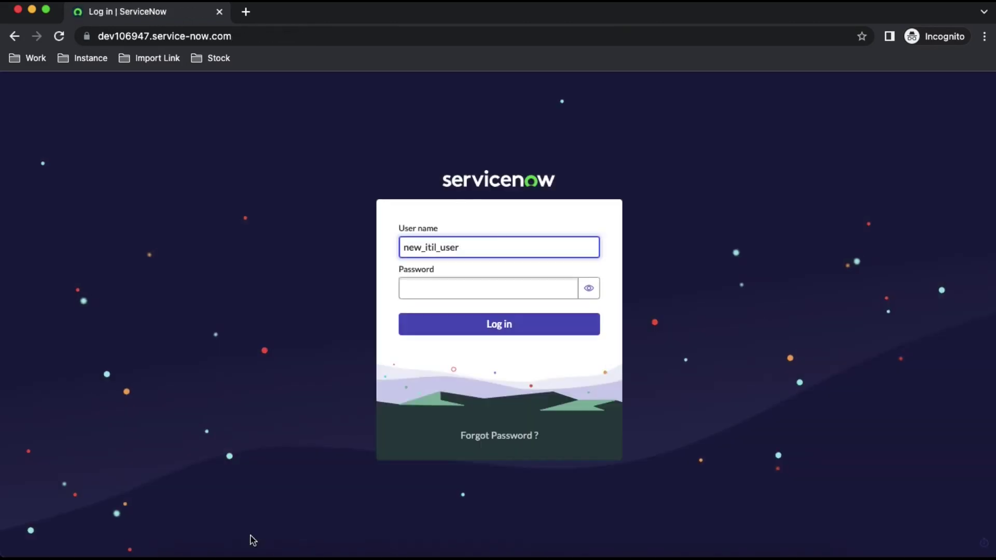
left_click(235, 550)
left_click_drag(676, 455, 628, 455)
left_click(500, 224)
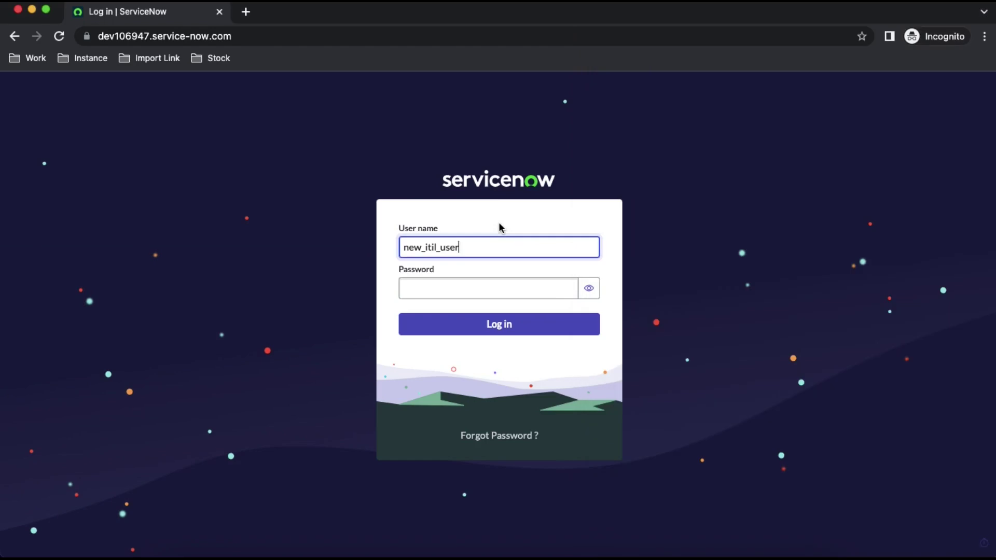
key("Tab")
key("super+v")
left_click(499, 327)
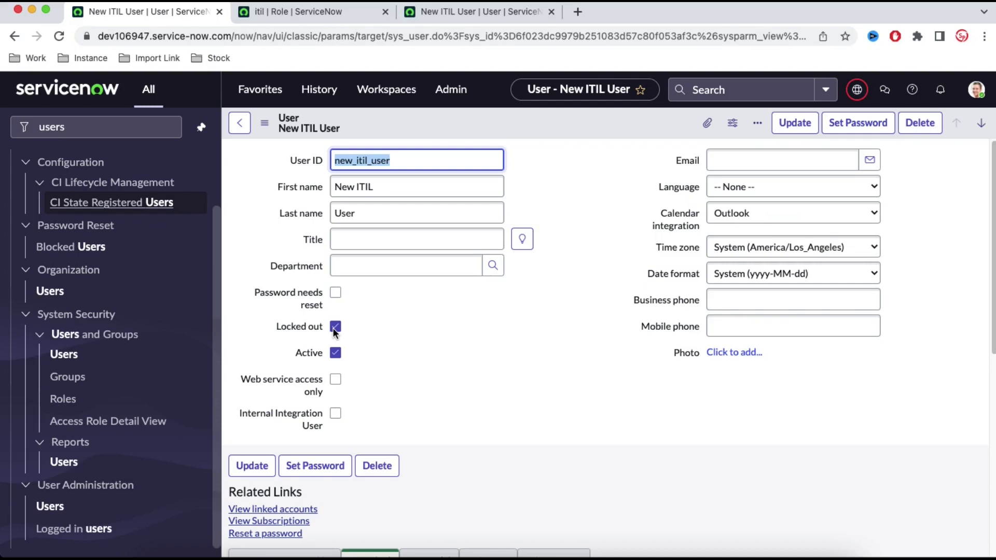
left_click(335, 327)
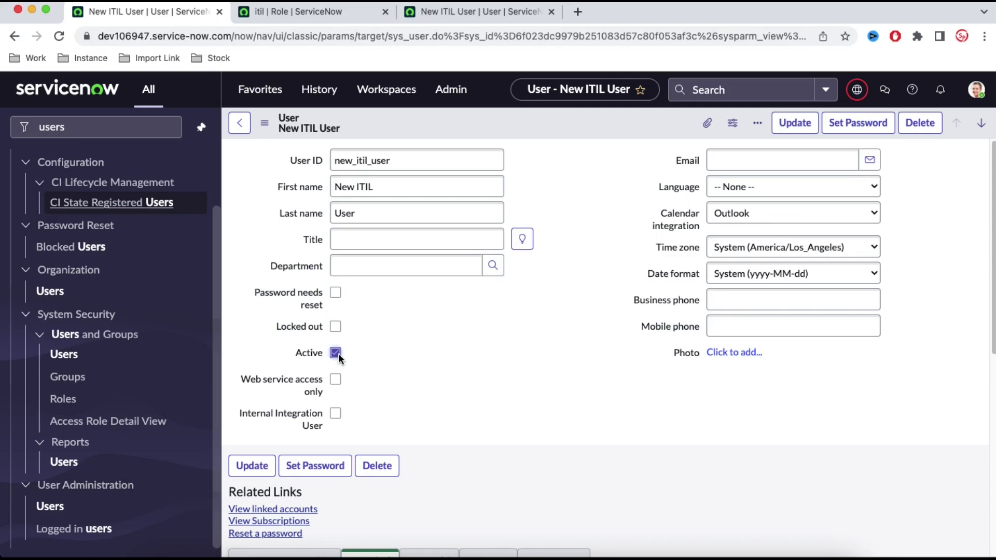
left_click(335, 328)
Append the line 'Active true Locked out false' to the CotEditor notes, then return to Chrome.
left_click(220, 558)
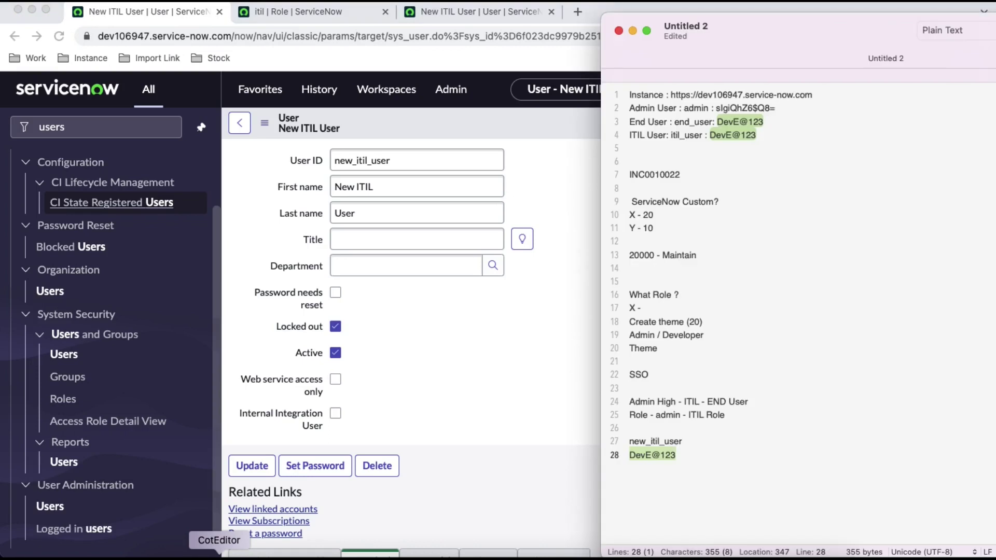
left_click(676, 466)
key("Return")
key("Return")
type("Active ")
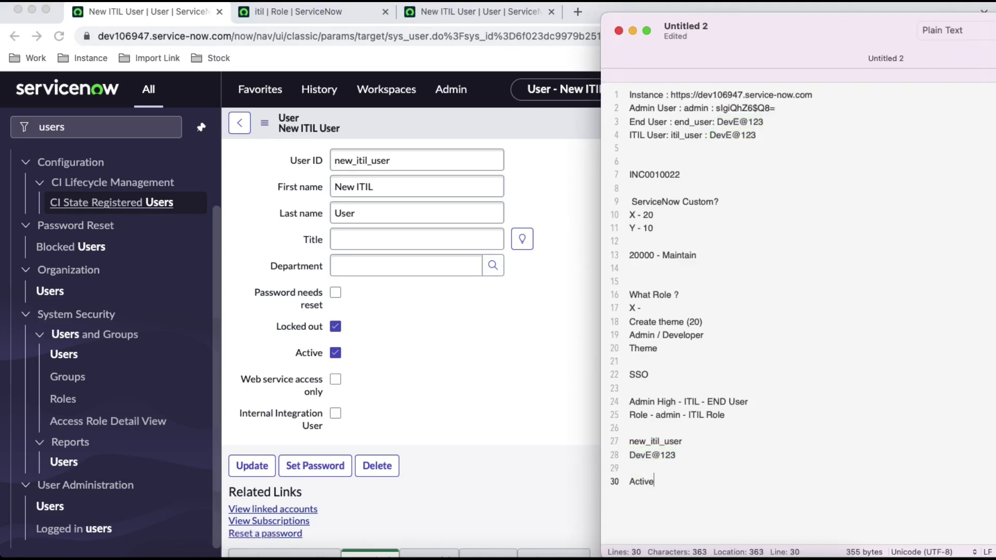
type("true Locked out false")
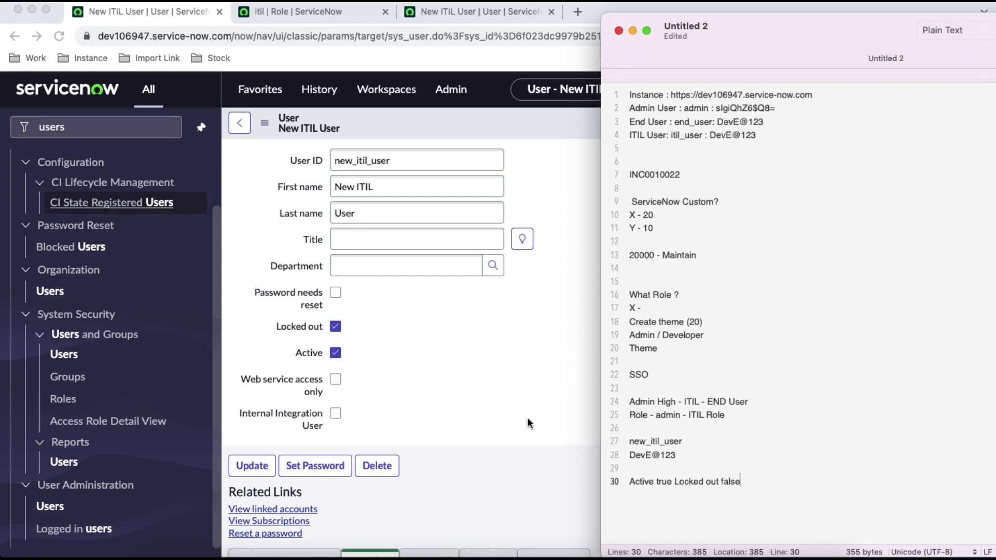
left_click(503, 403)
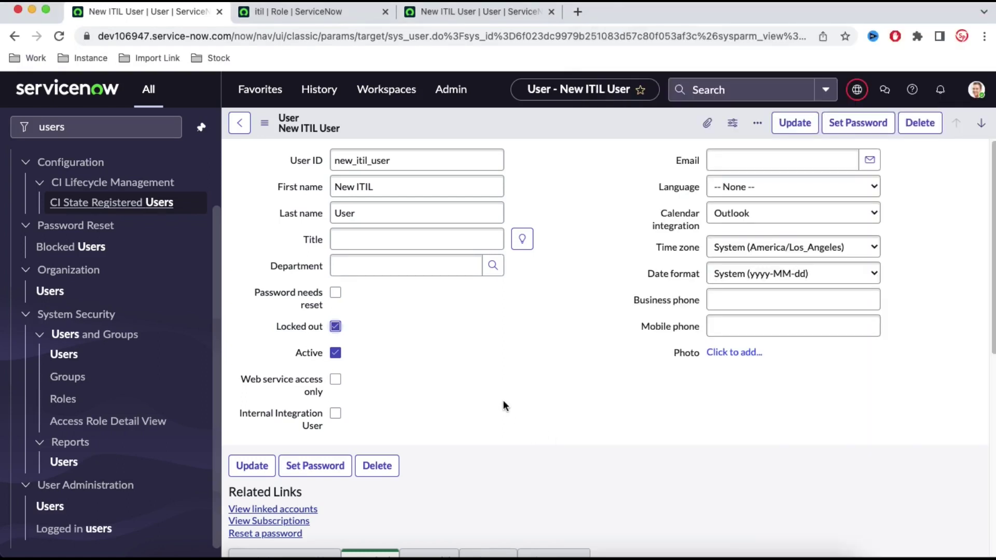